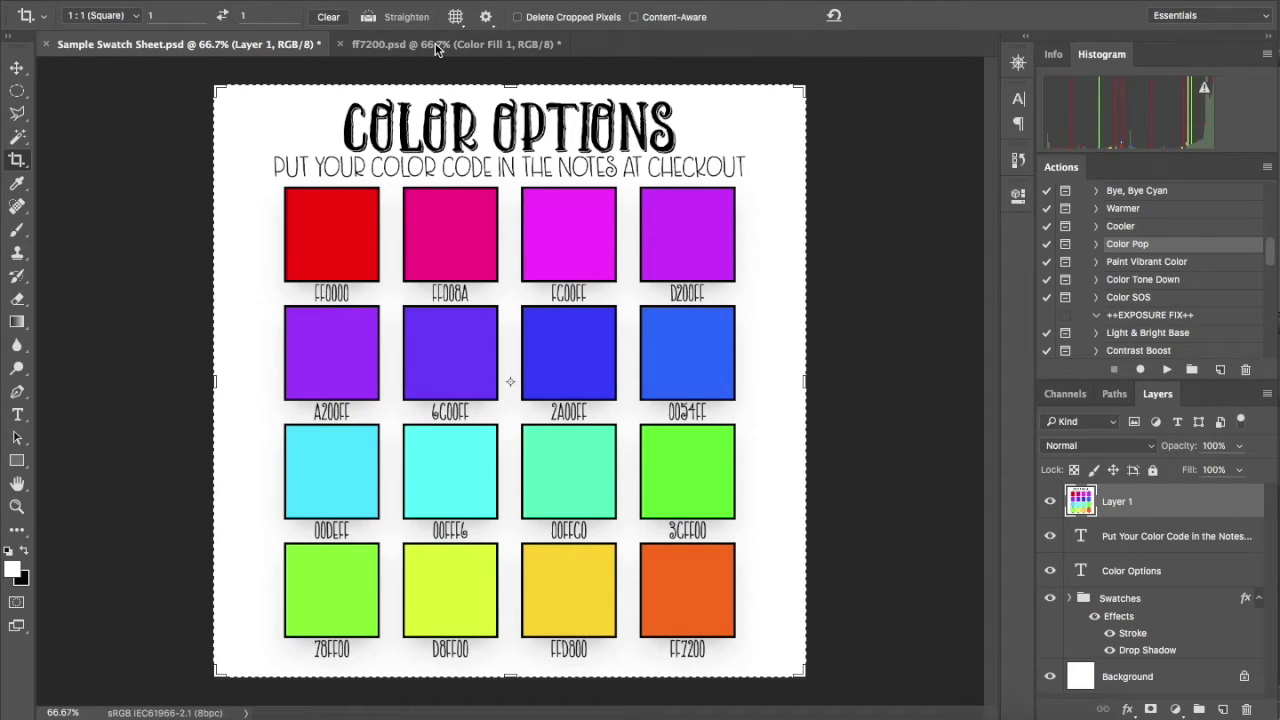
Browse in Finder through Documents, Product Shop POP! Documents, Video Trainings and Contact Sheet in Bridge to view the Sample Swatches folder
click(368, 709)
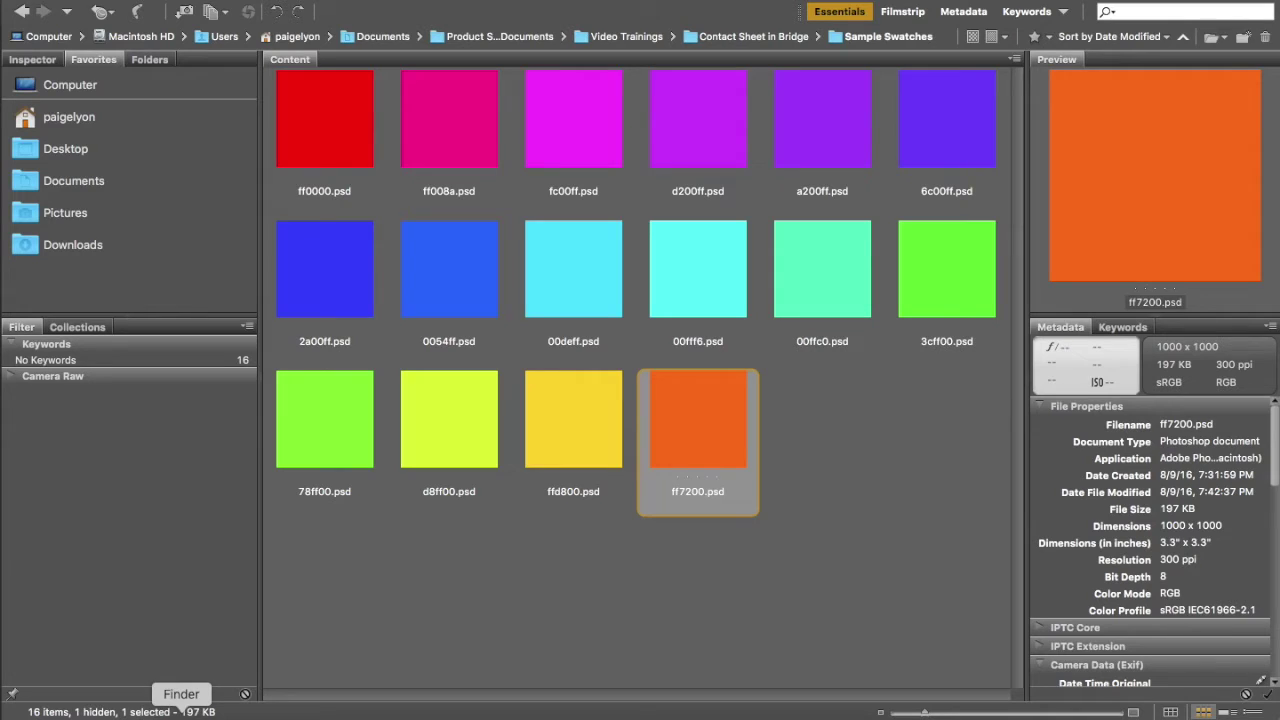
click(183, 712)
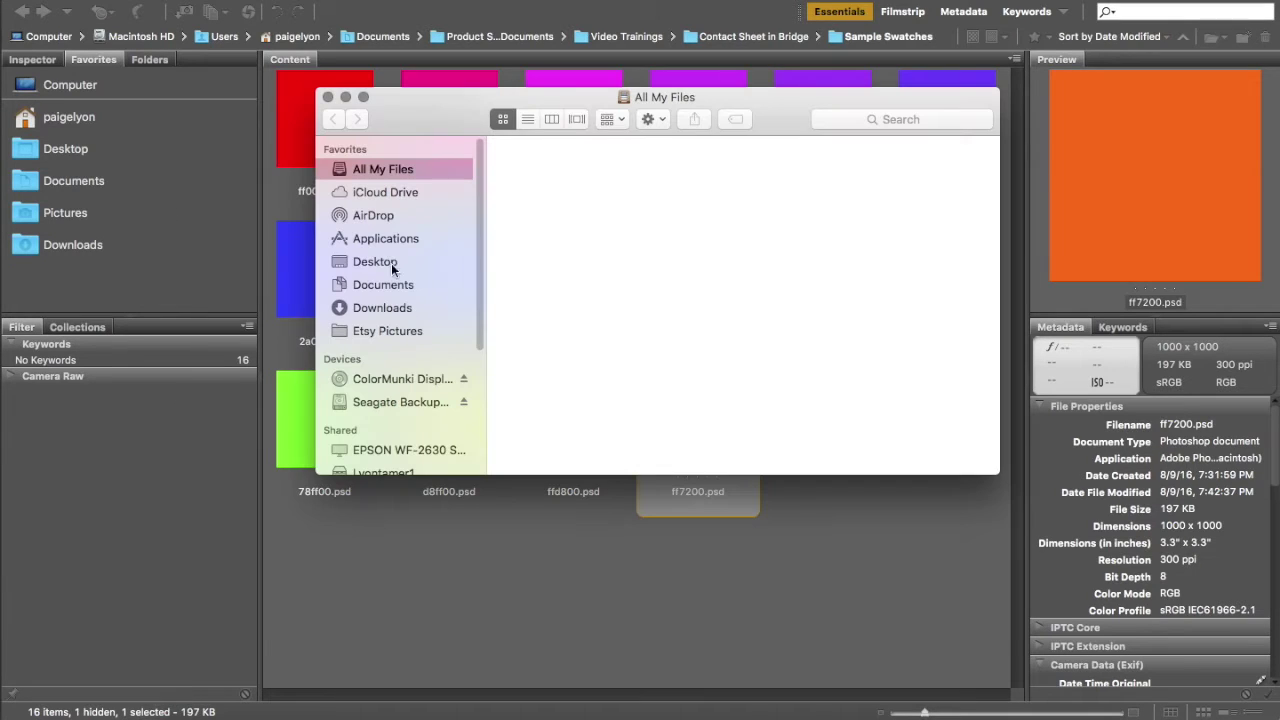
click(389, 285)
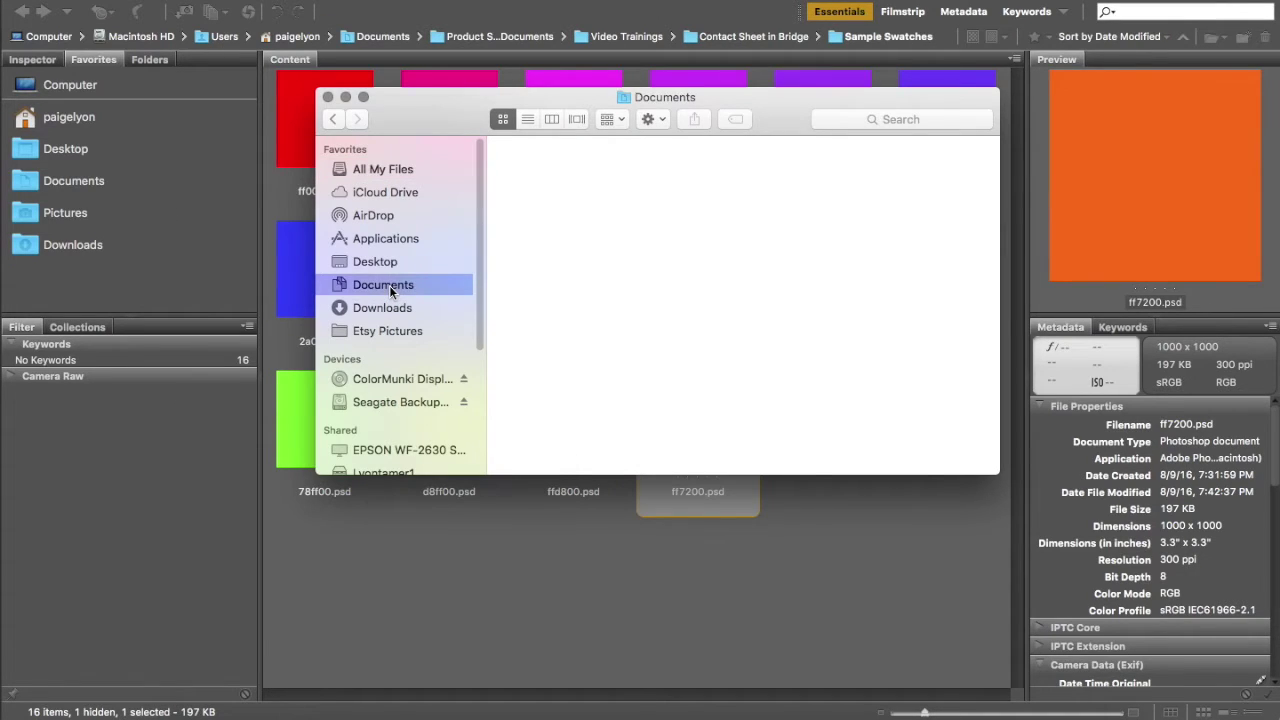
double_click(668, 172)
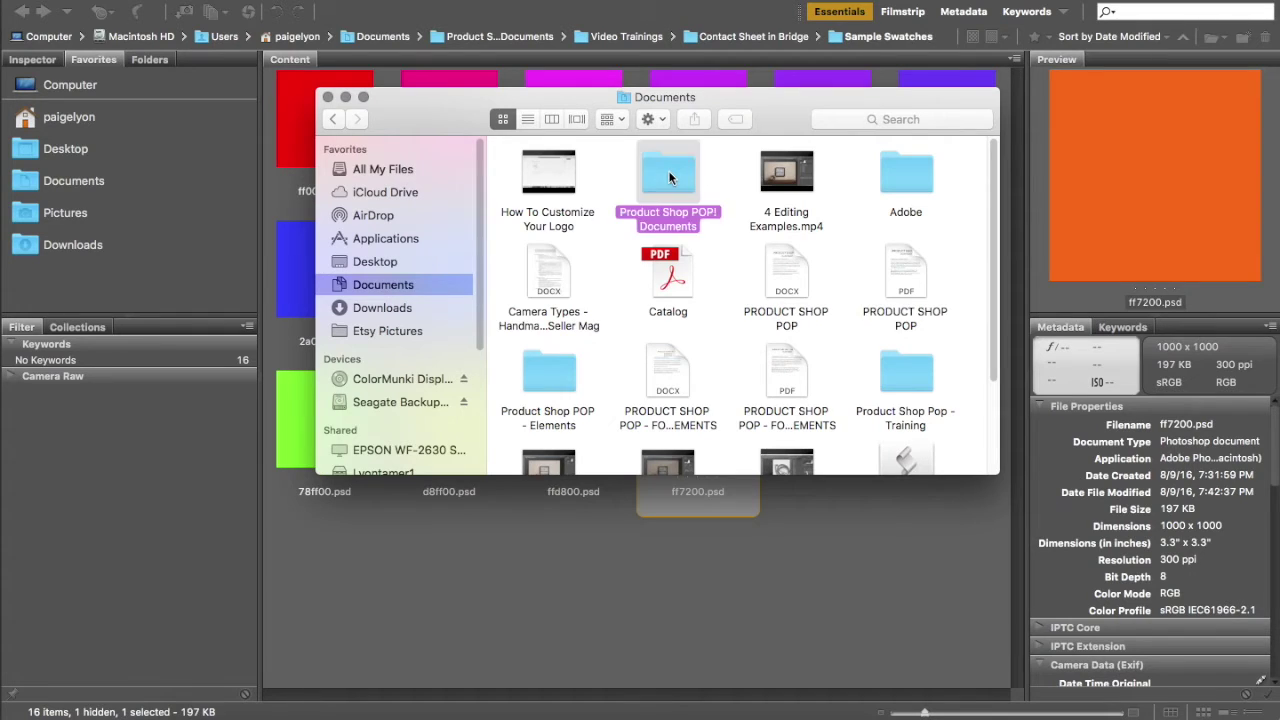
drag(1000, 220, 1008, 408)
drag(889, 470, 654, 466)
double_click(668, 430)
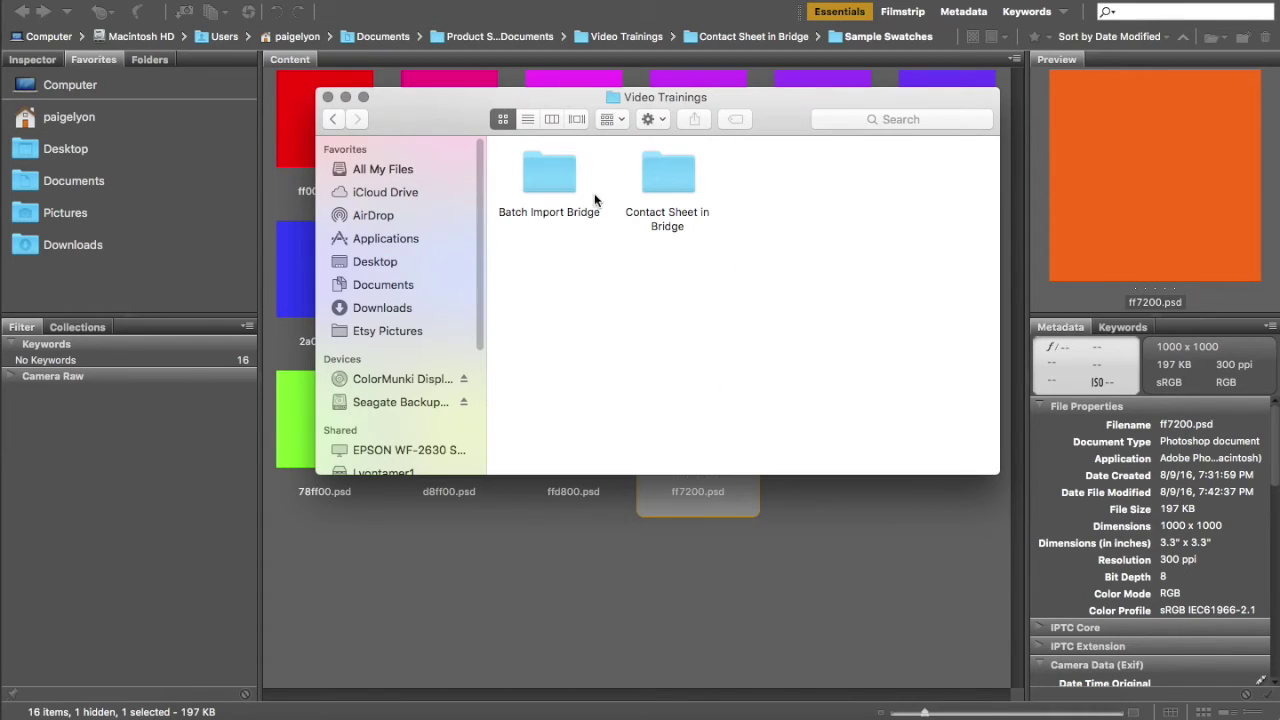
double_click(651, 176)
click(544, 184)
double_click(544, 184)
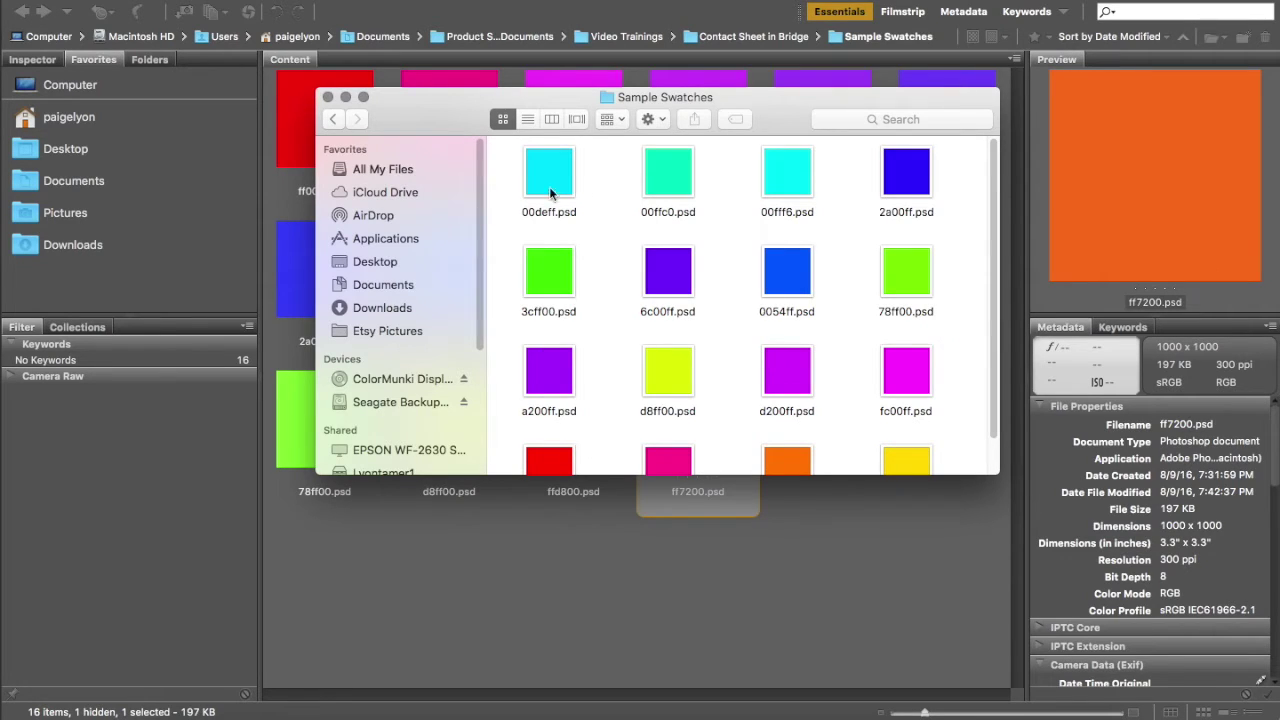
click(326, 97)
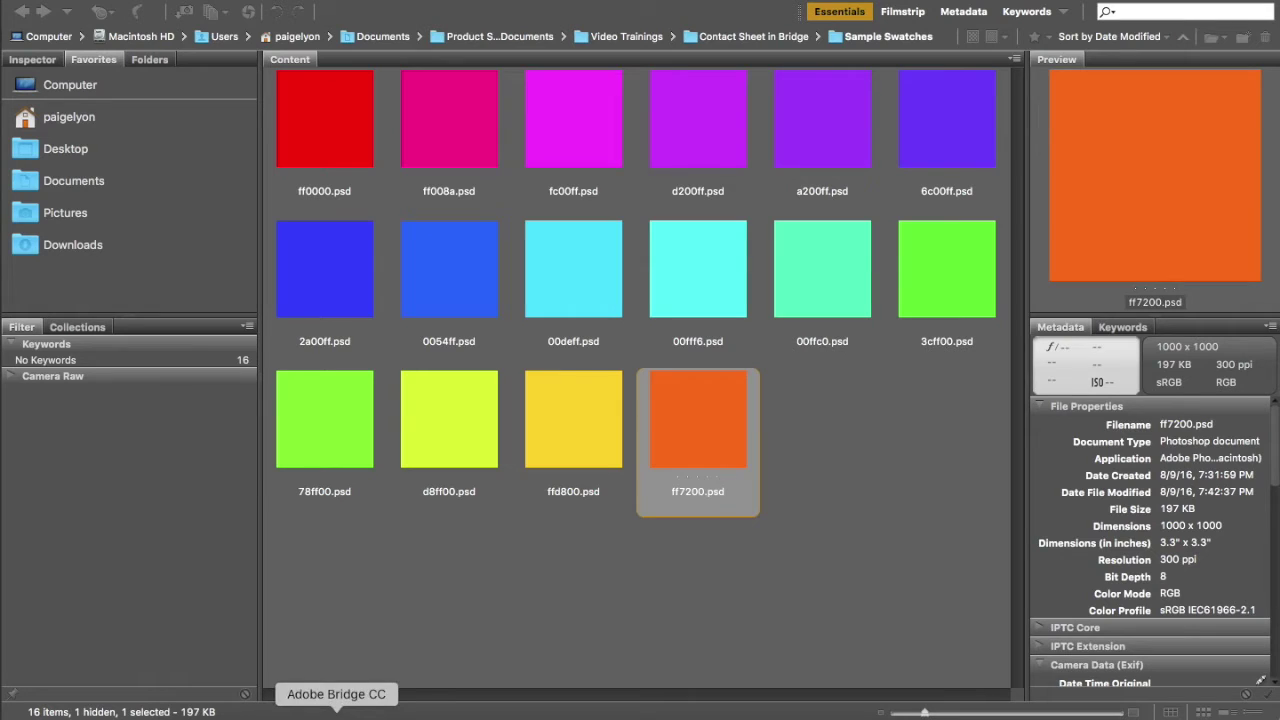
Switch to Photoshop and crop the ff7200.psd document to a 1:1 (Square) ratio
click(305, 719)
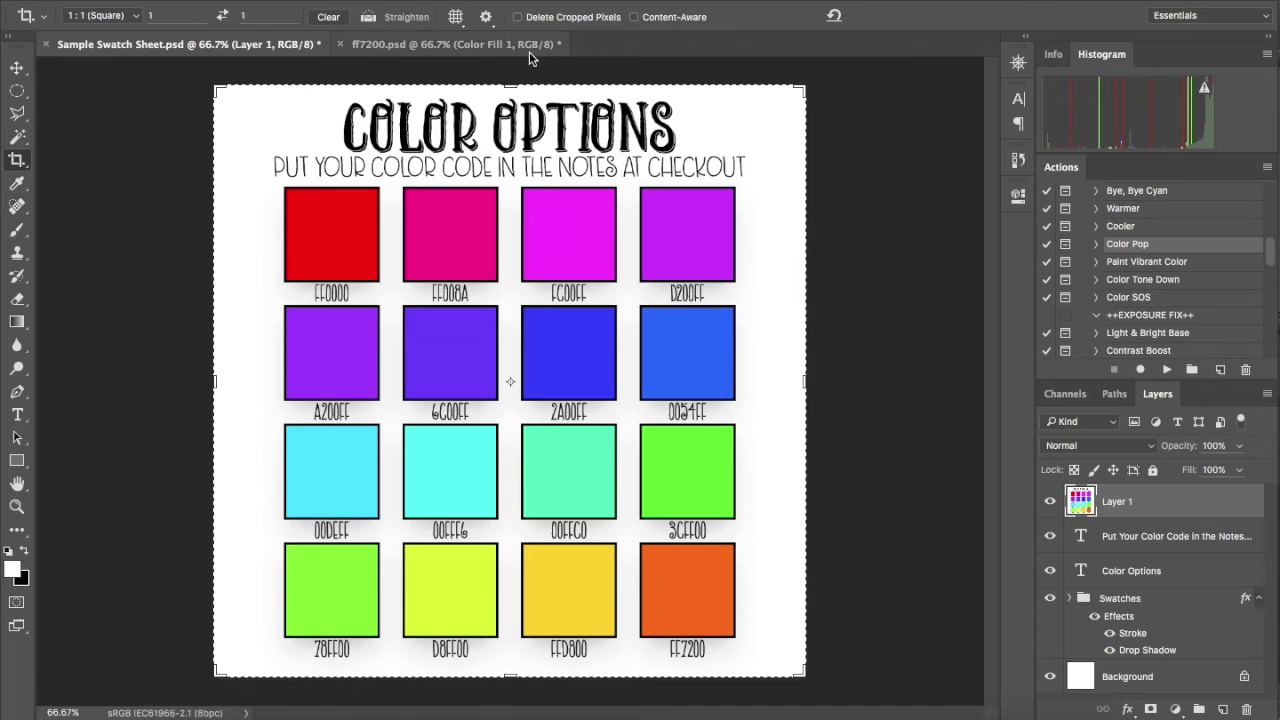
click(489, 44)
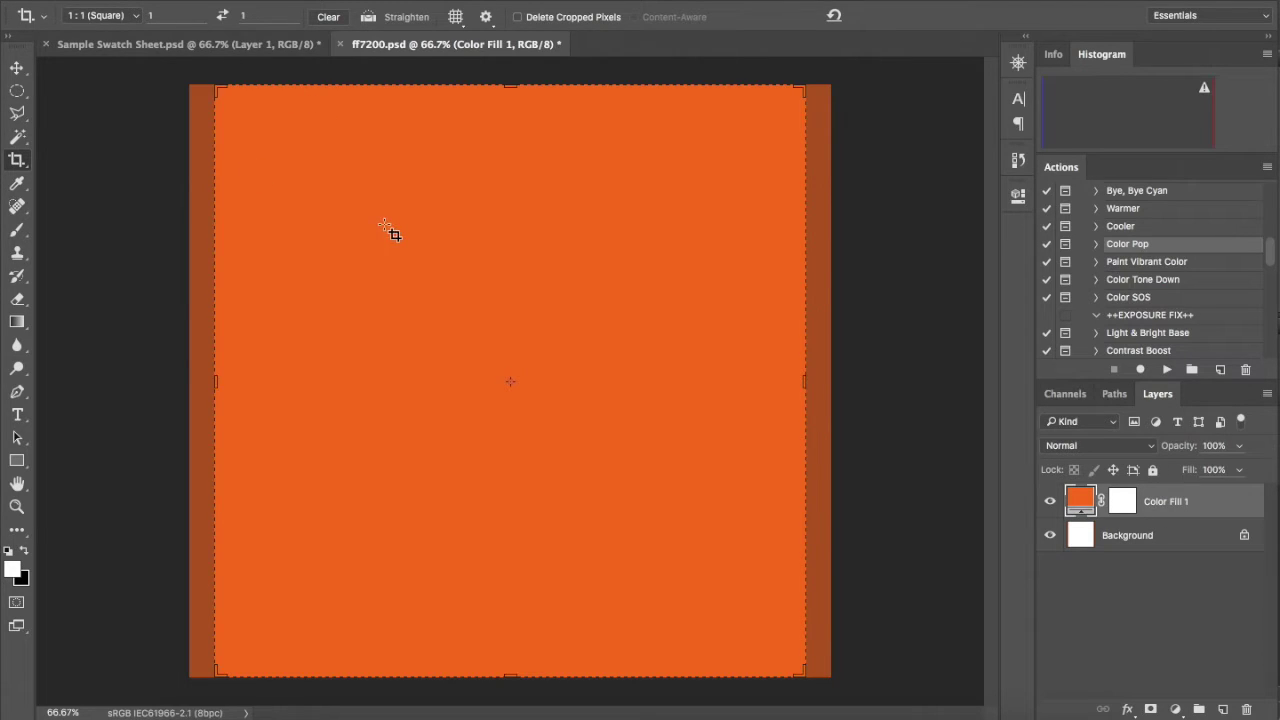
click(20, 68)
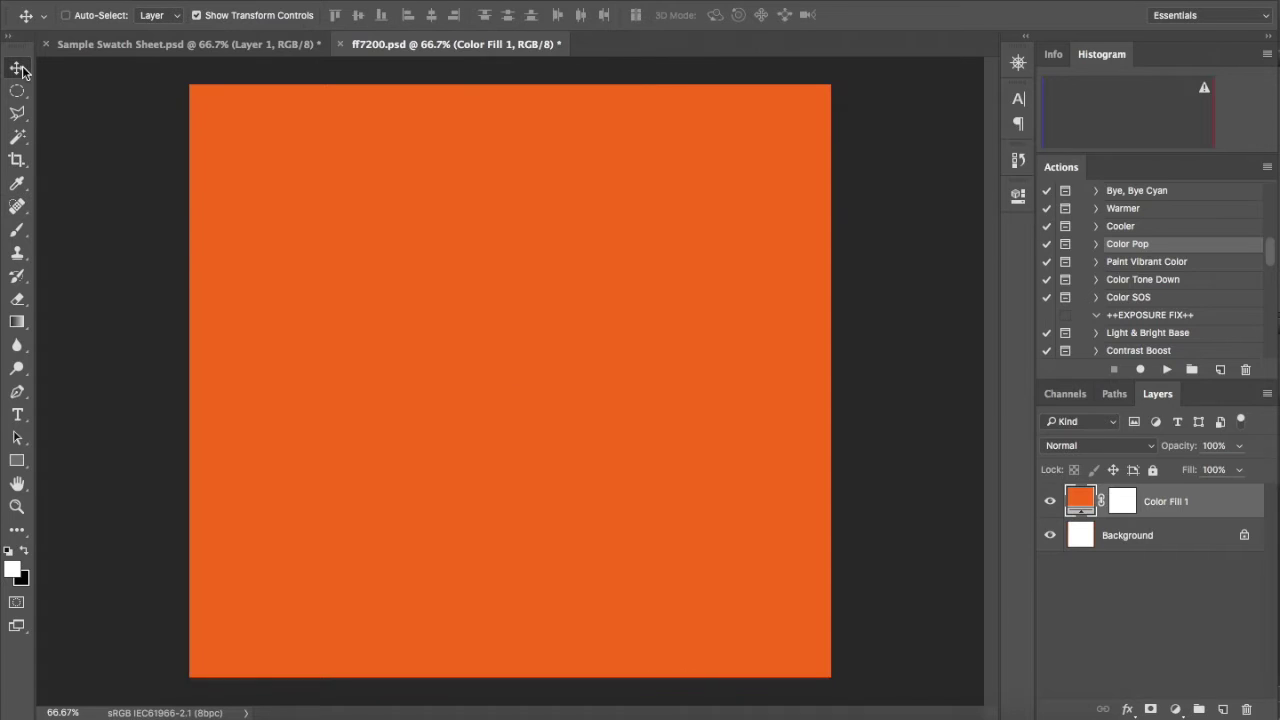
click(16, 162)
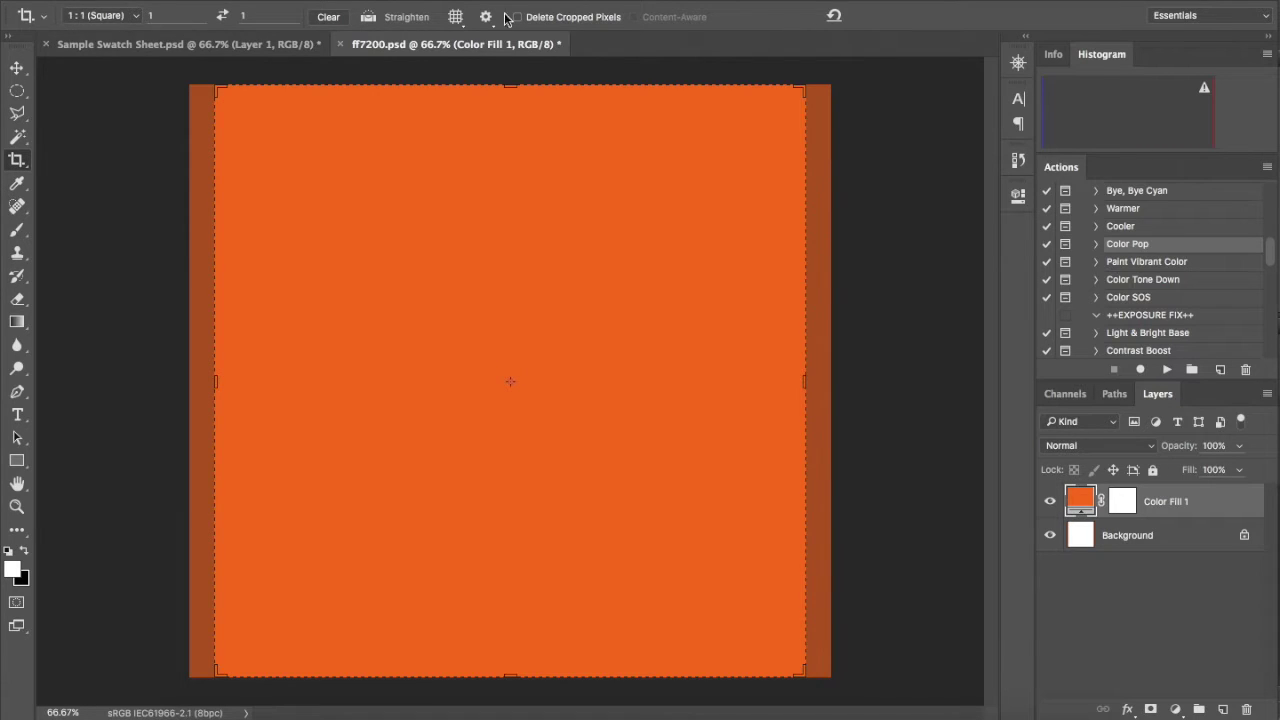
click(114, 18)
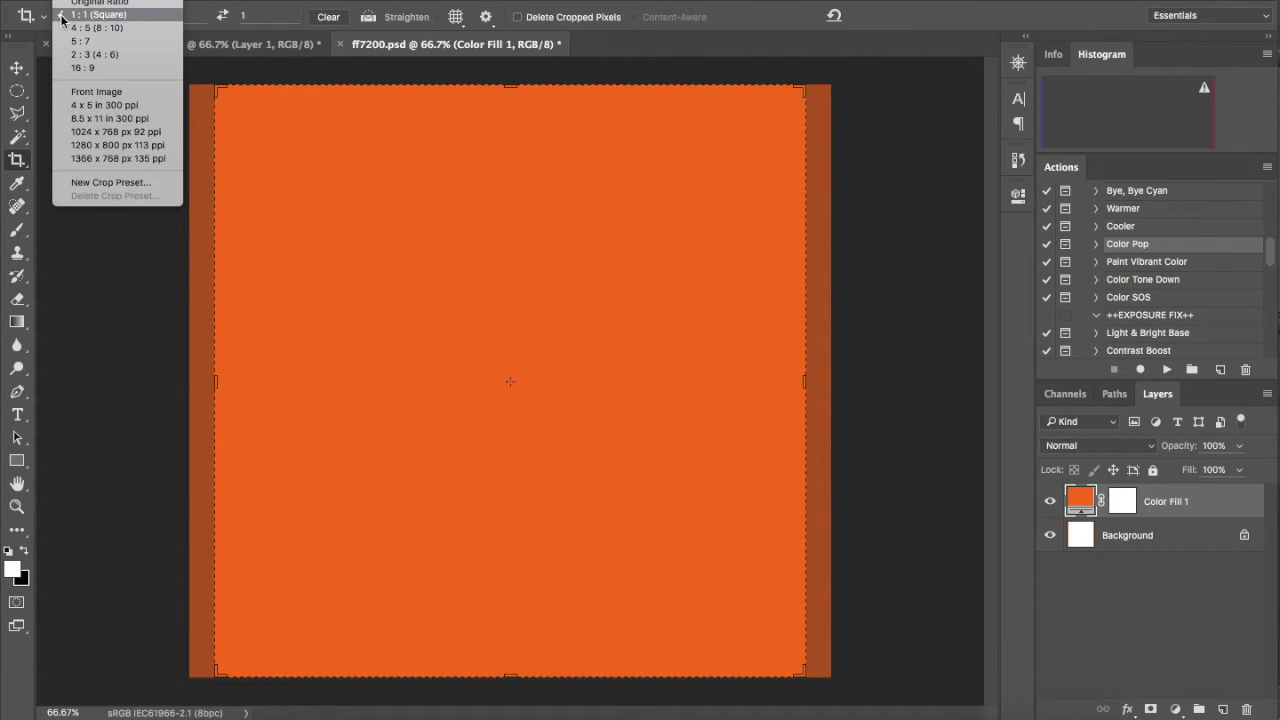
click(116, 22)
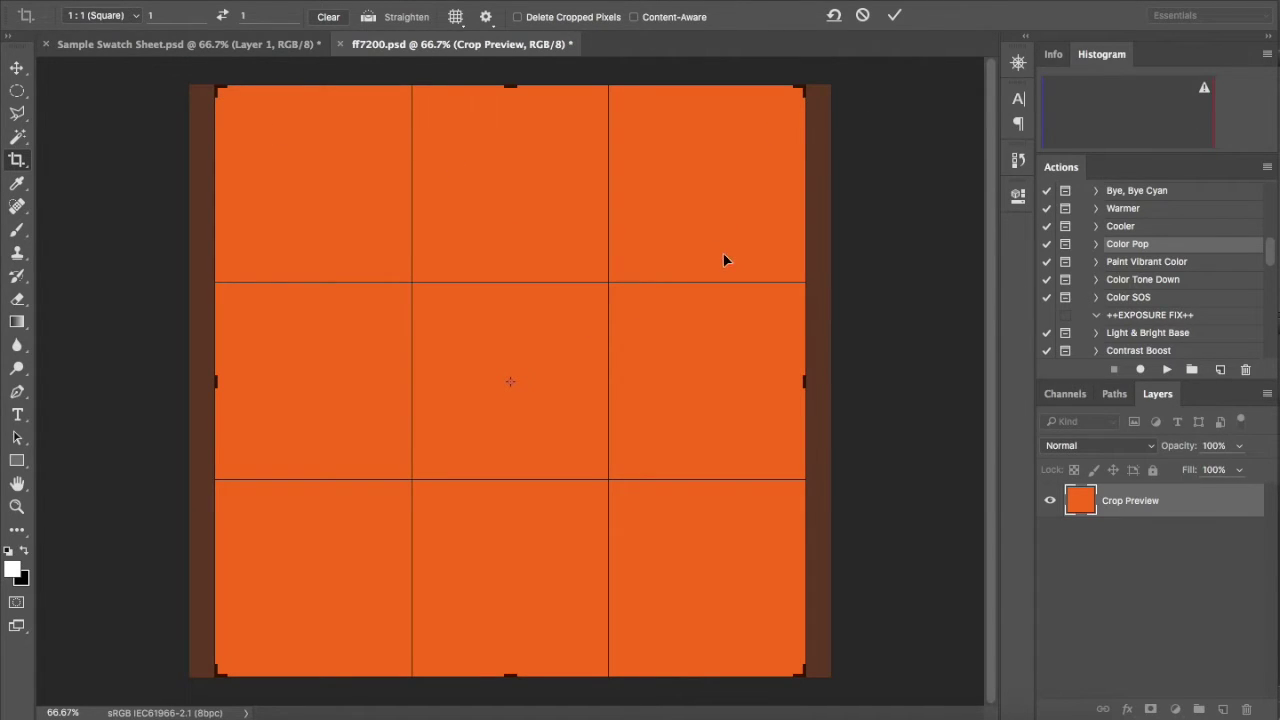
key(Return)
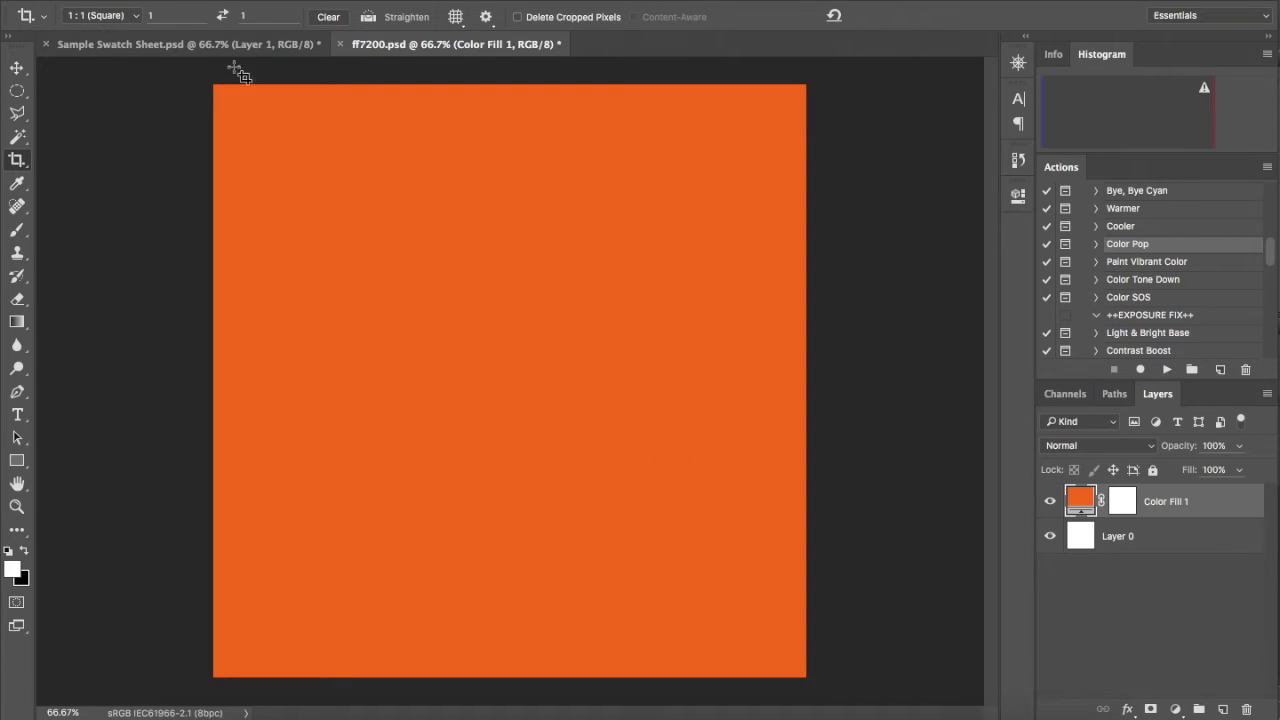
click(205, 0)
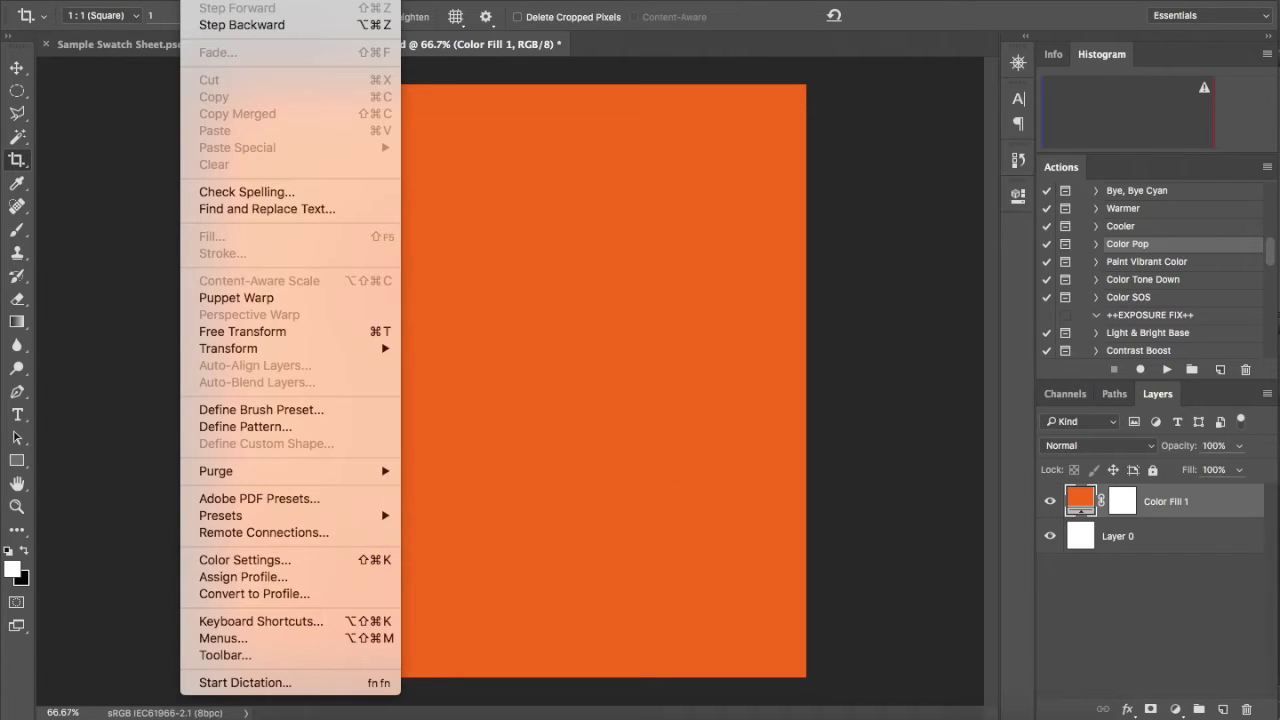
mouse_move(160, 0)
click(207, 155)
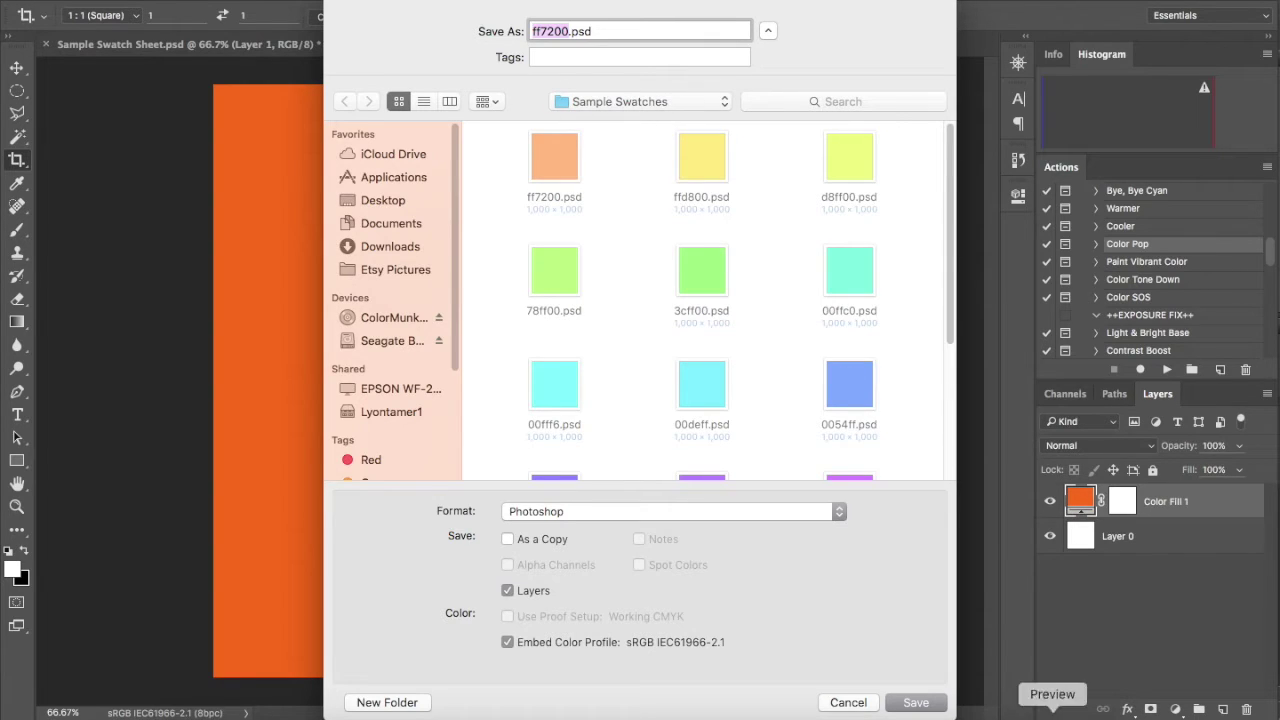
click(840, 703)
Switch to Adobe Bridge, select only ff0000.psd and display the folder tree for Sample Swatches
click(337, 712)
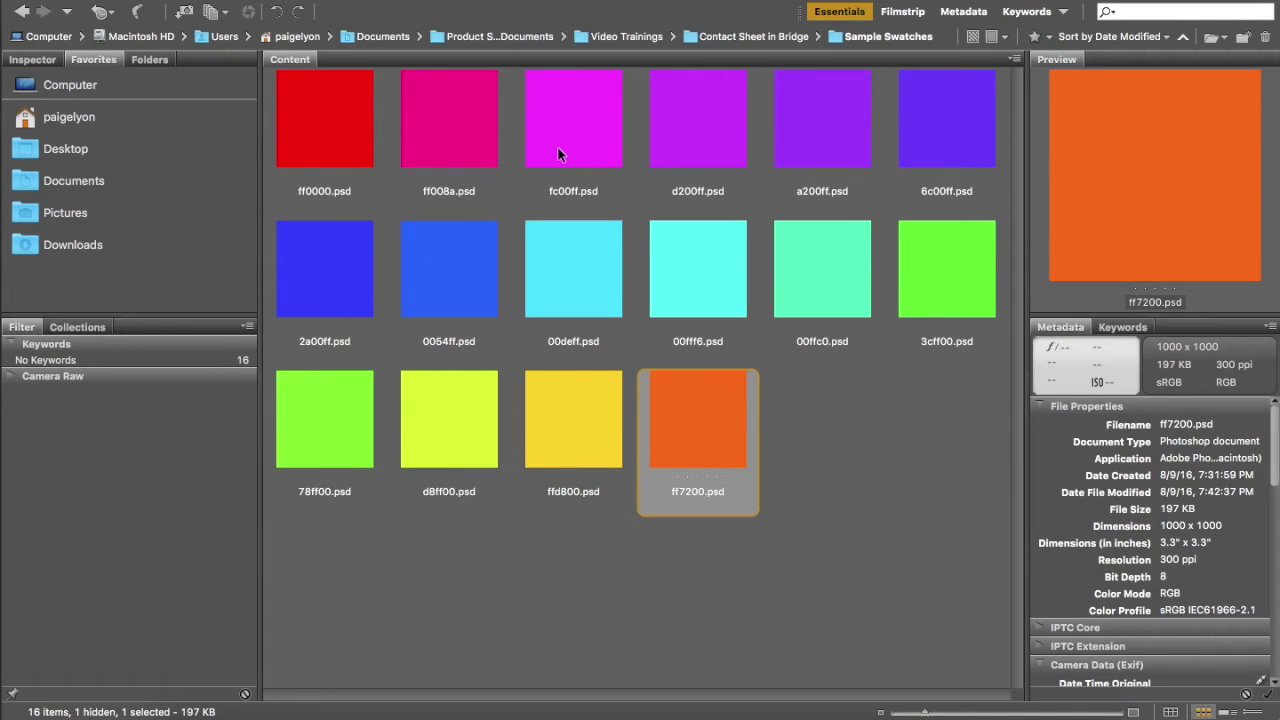
key(super+shift+a)
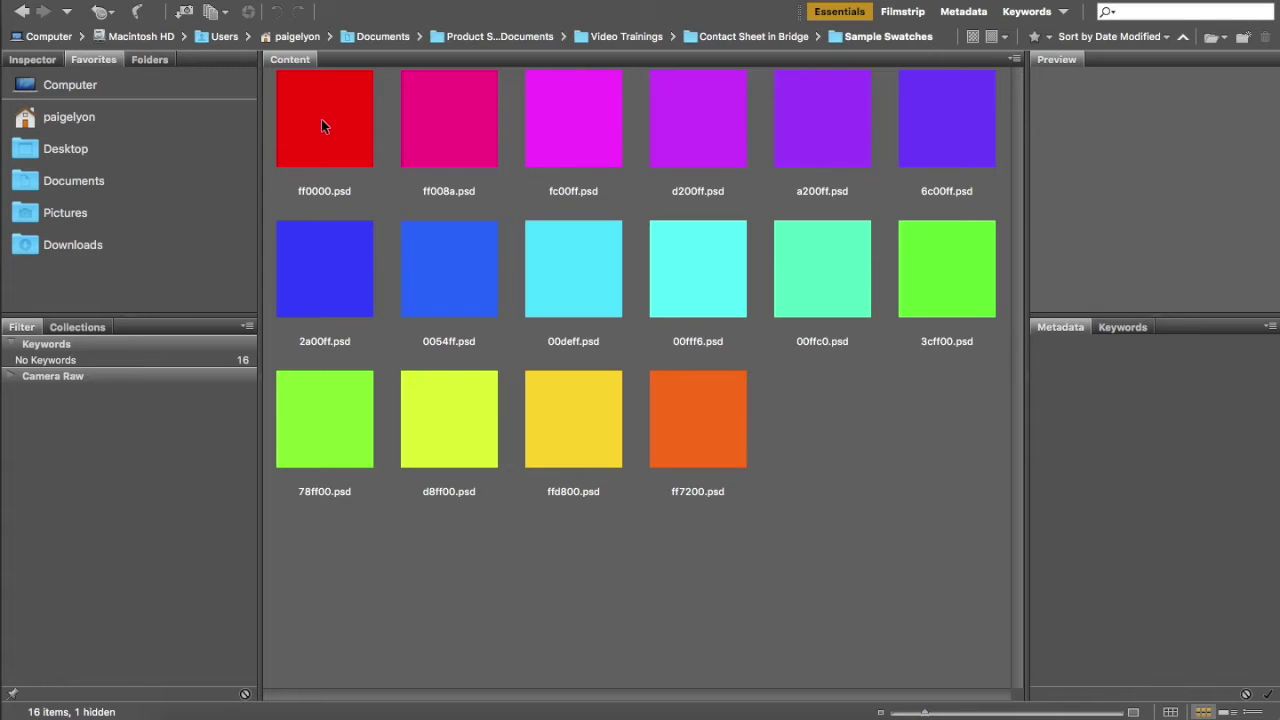
click(321, 125)
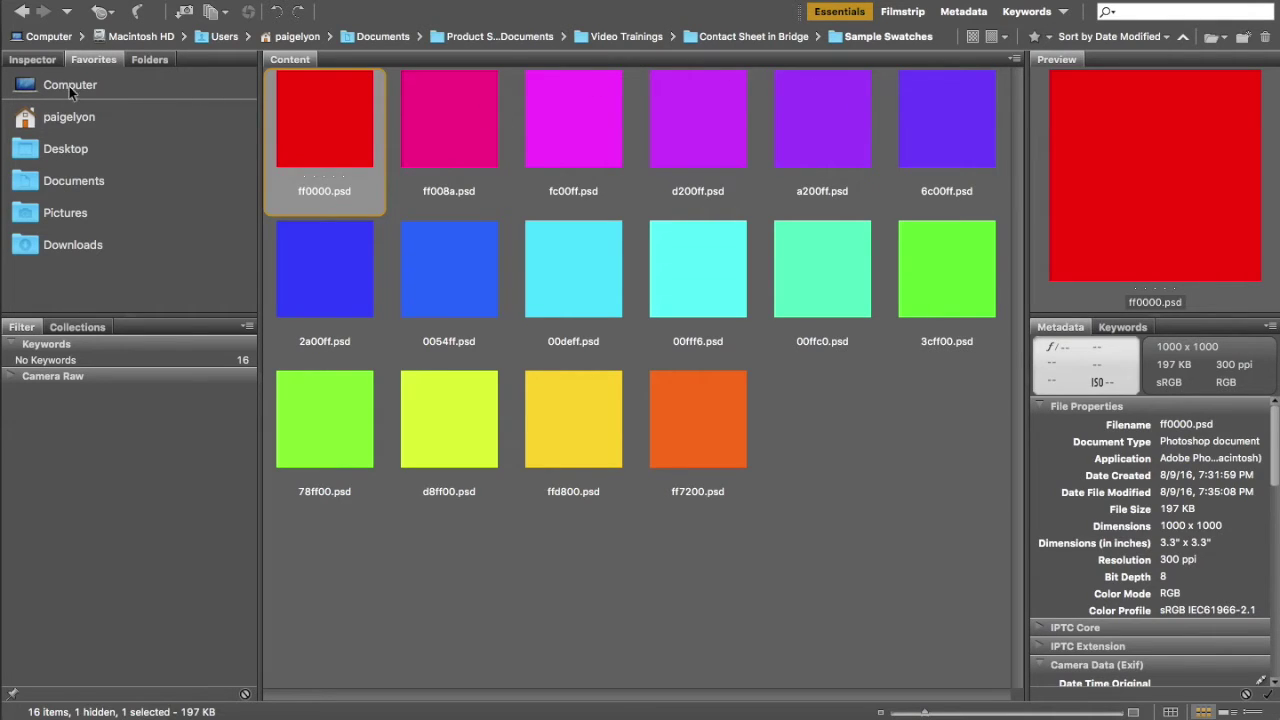
click(146, 61)
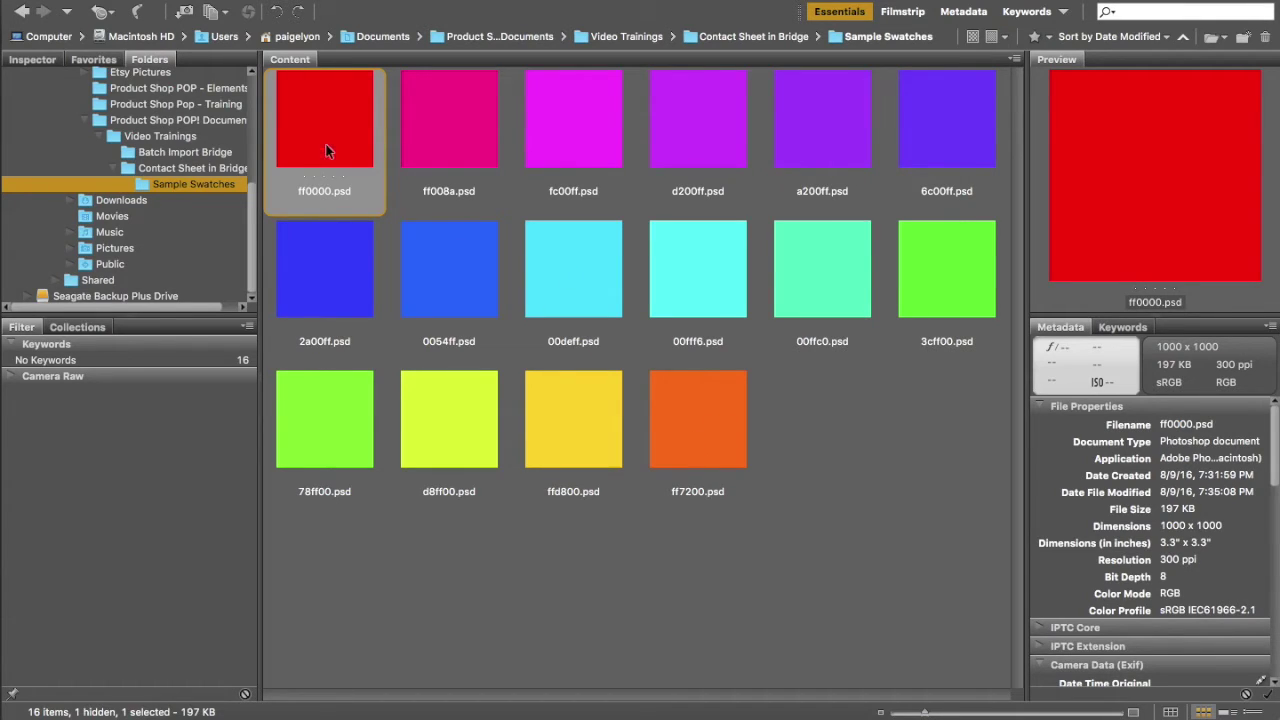
Extend the selection through ff7200.psd and run Image Processor, saving quality 10 JPEGs fitted to 1000 x 1000 px in the same location
shift+click(725, 436)
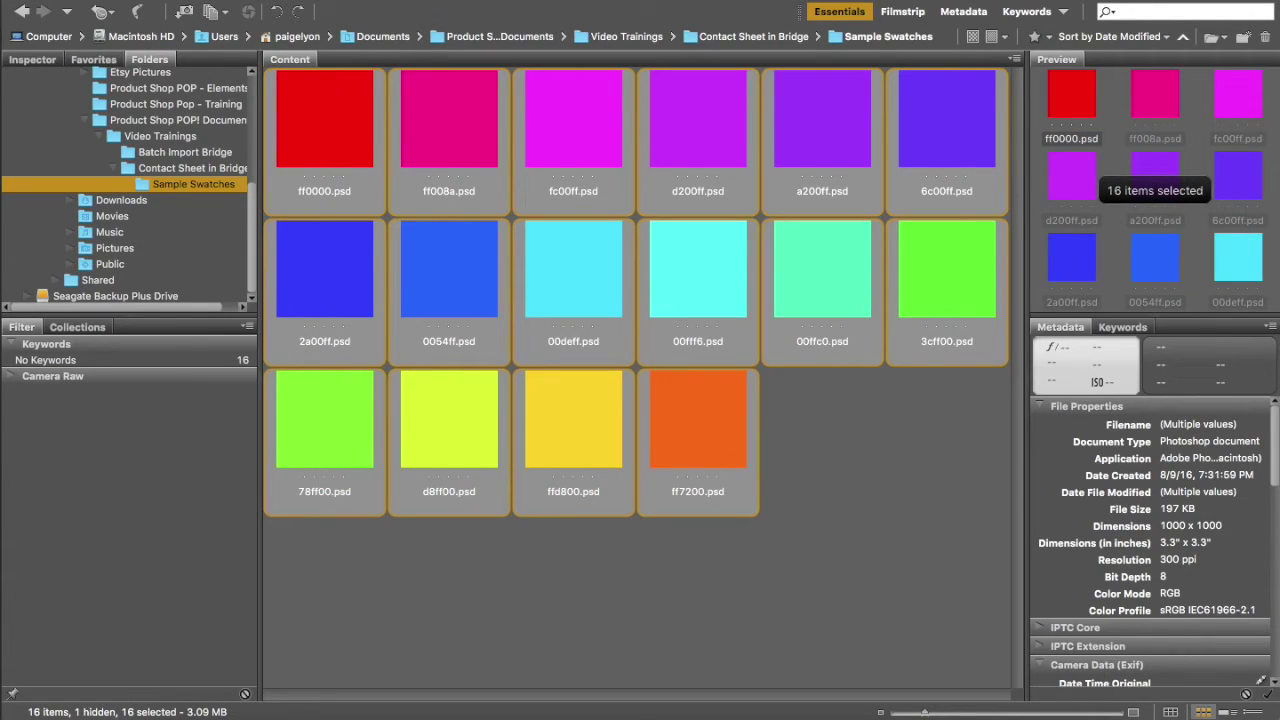
right_click(388, 150)
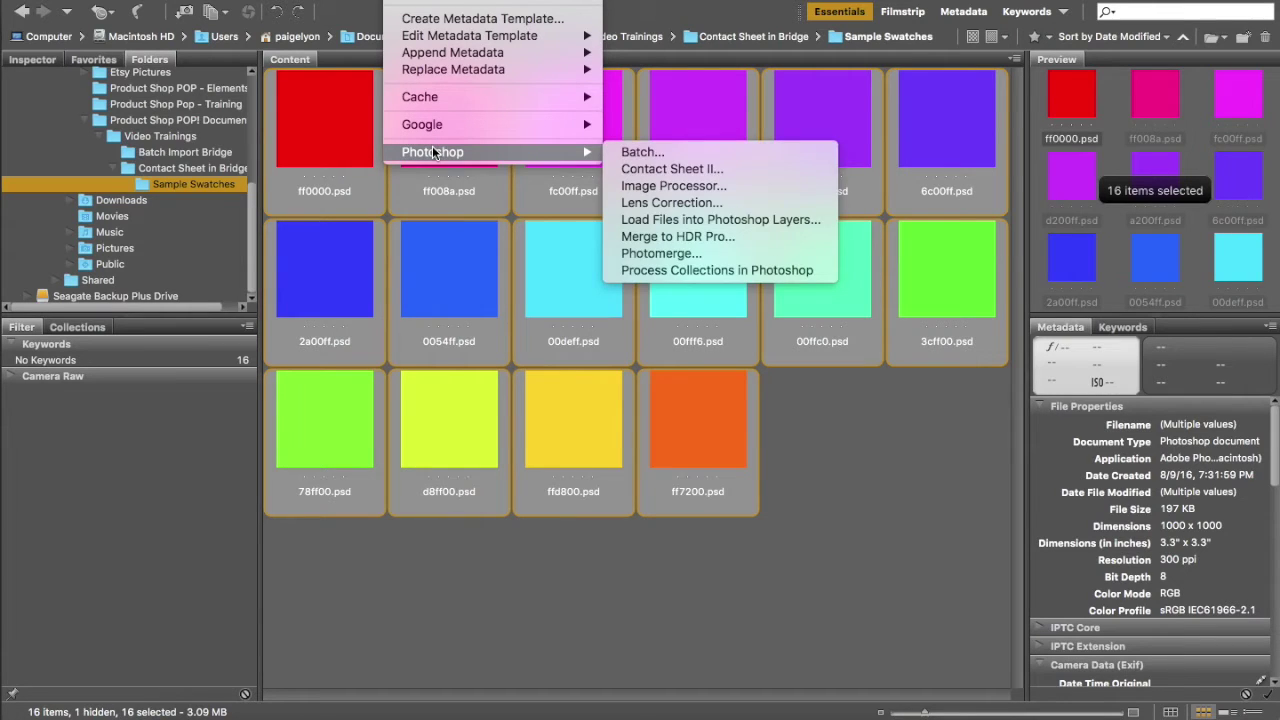
mouse_move(590, 153)
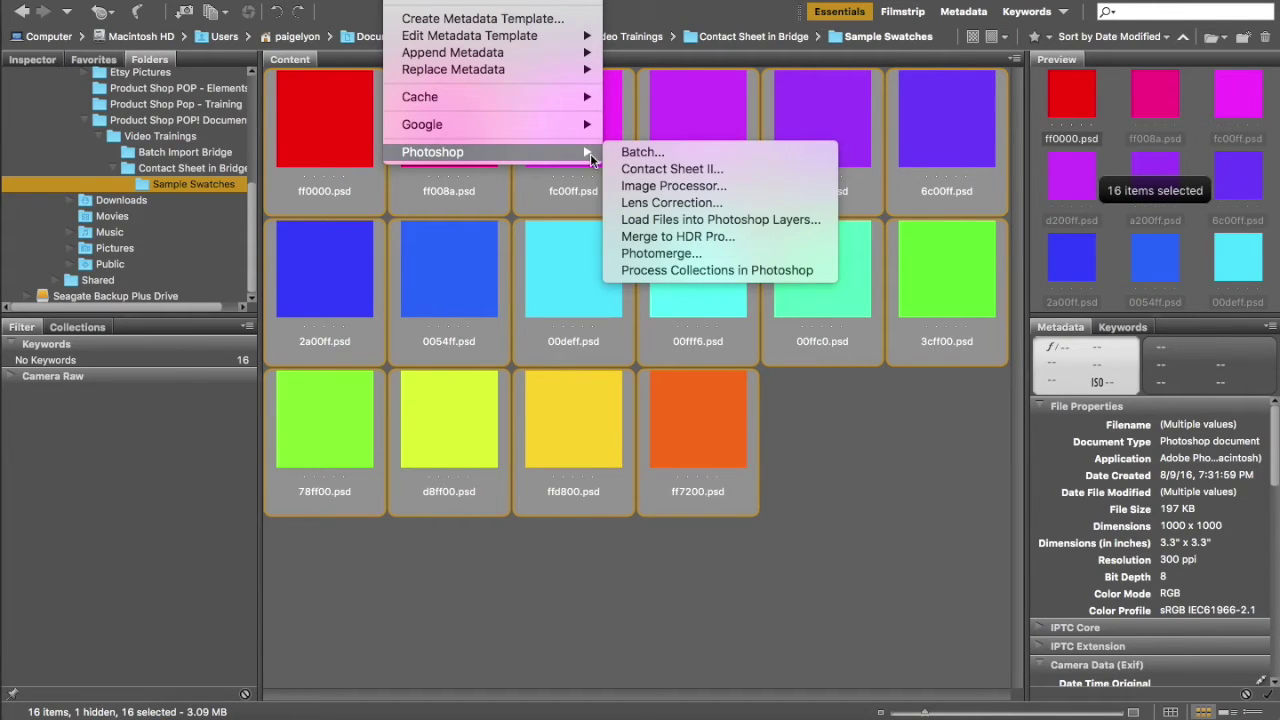
click(681, 187)
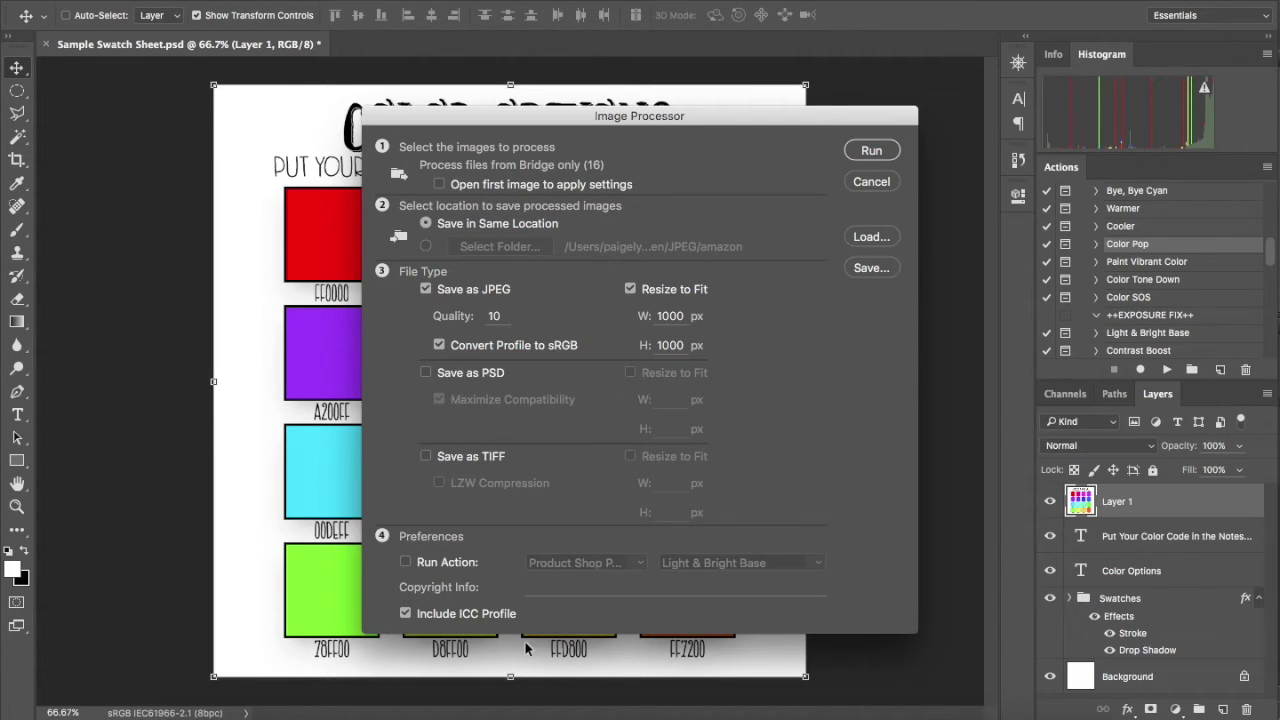
click(868, 152)
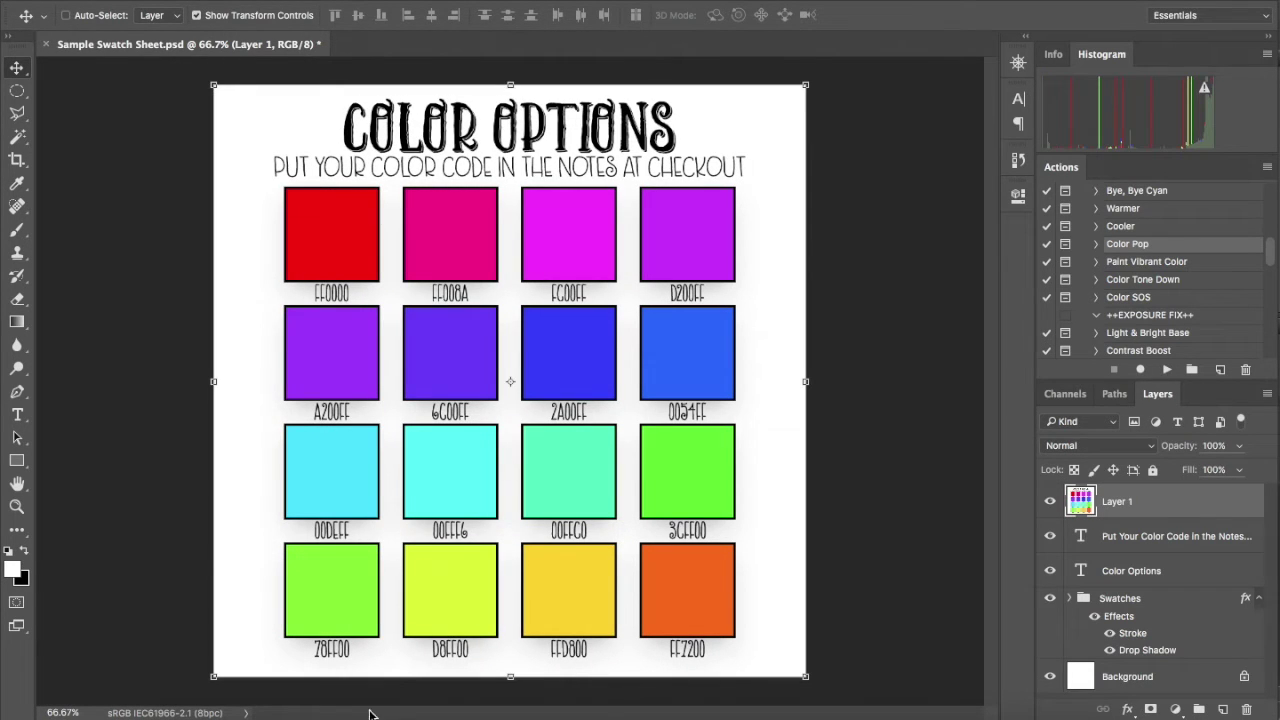
Return to Adobe Bridge, open the JPEG folder inside Sample Swatches and preview some of its swatches
click(337, 714)
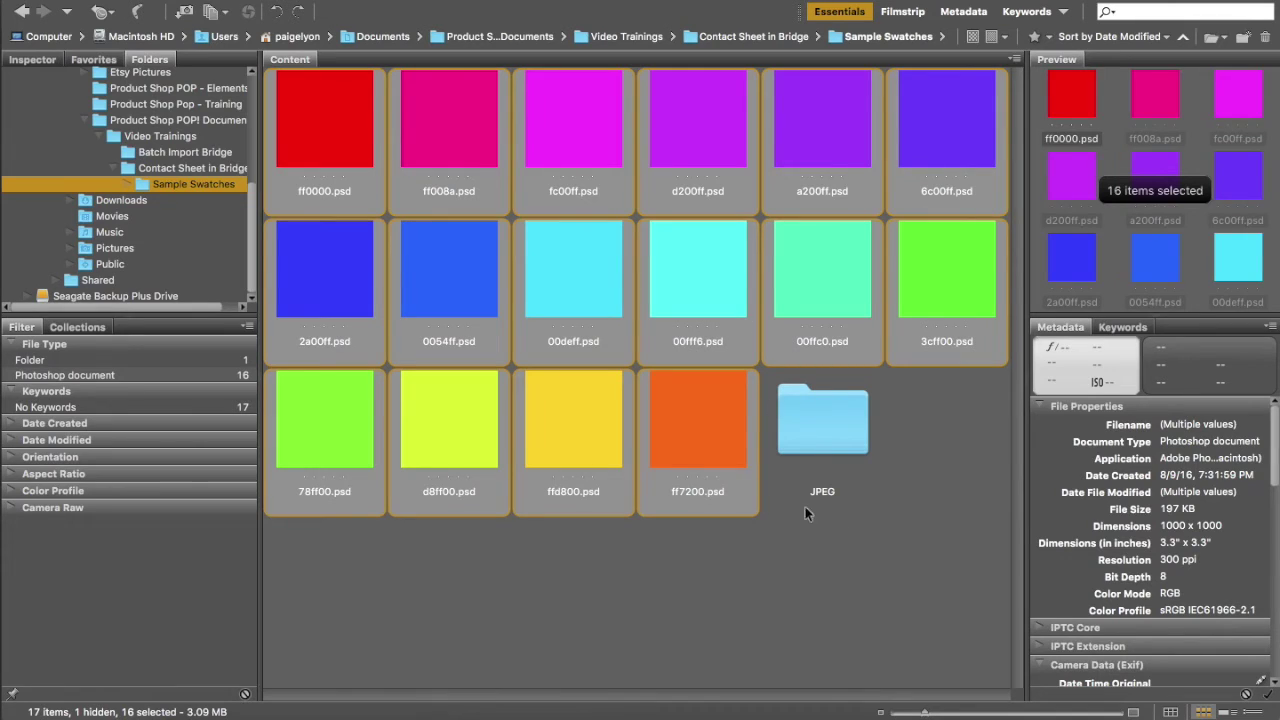
click(891, 465)
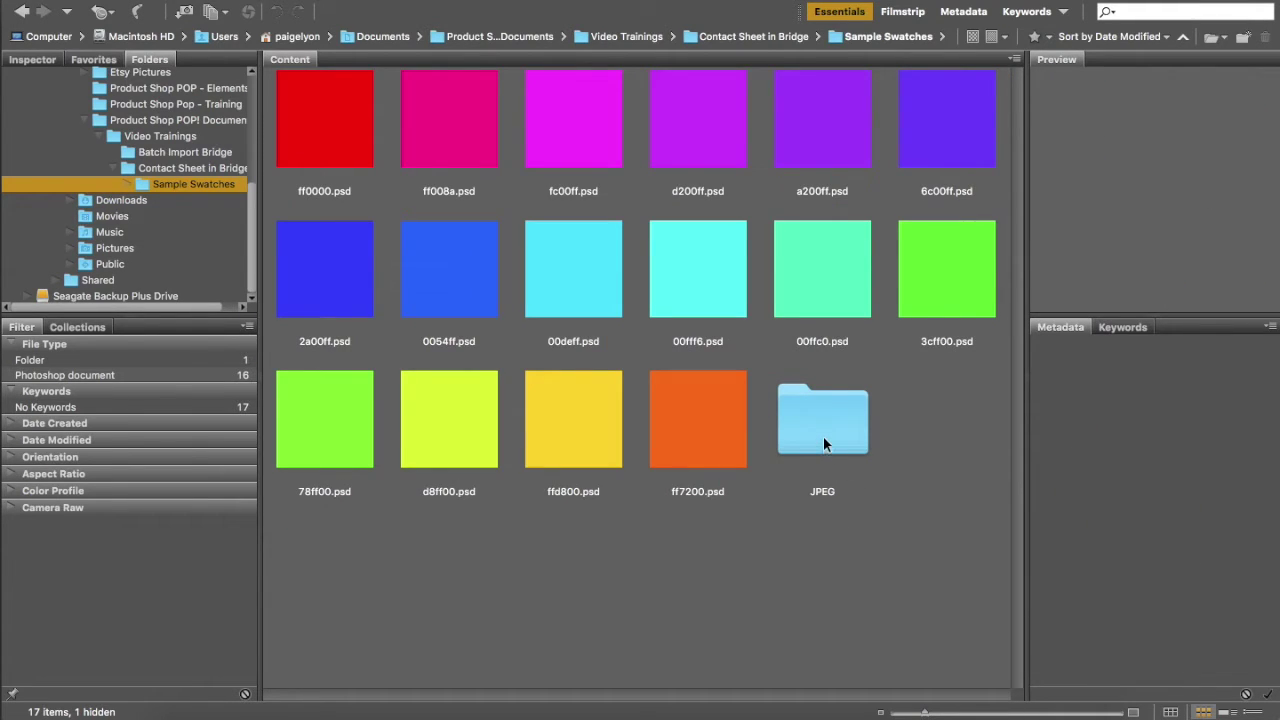
double_click(823, 444)
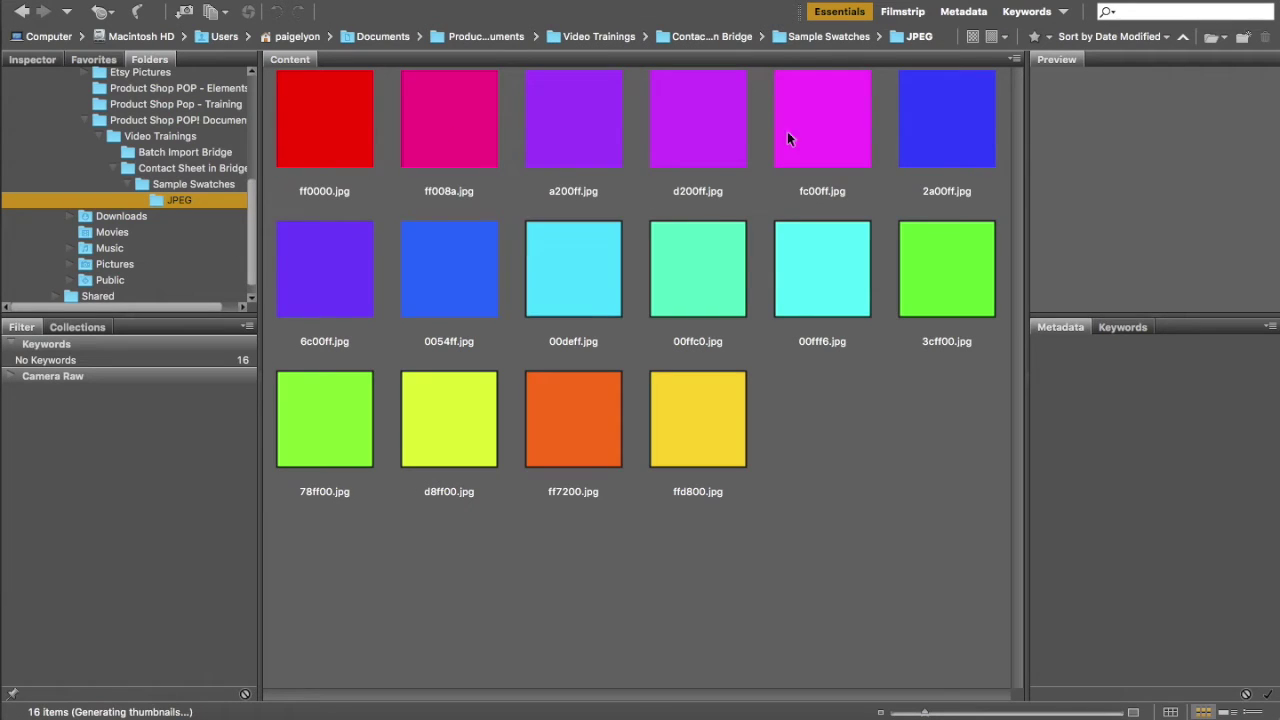
click(713, 439)
click(701, 284)
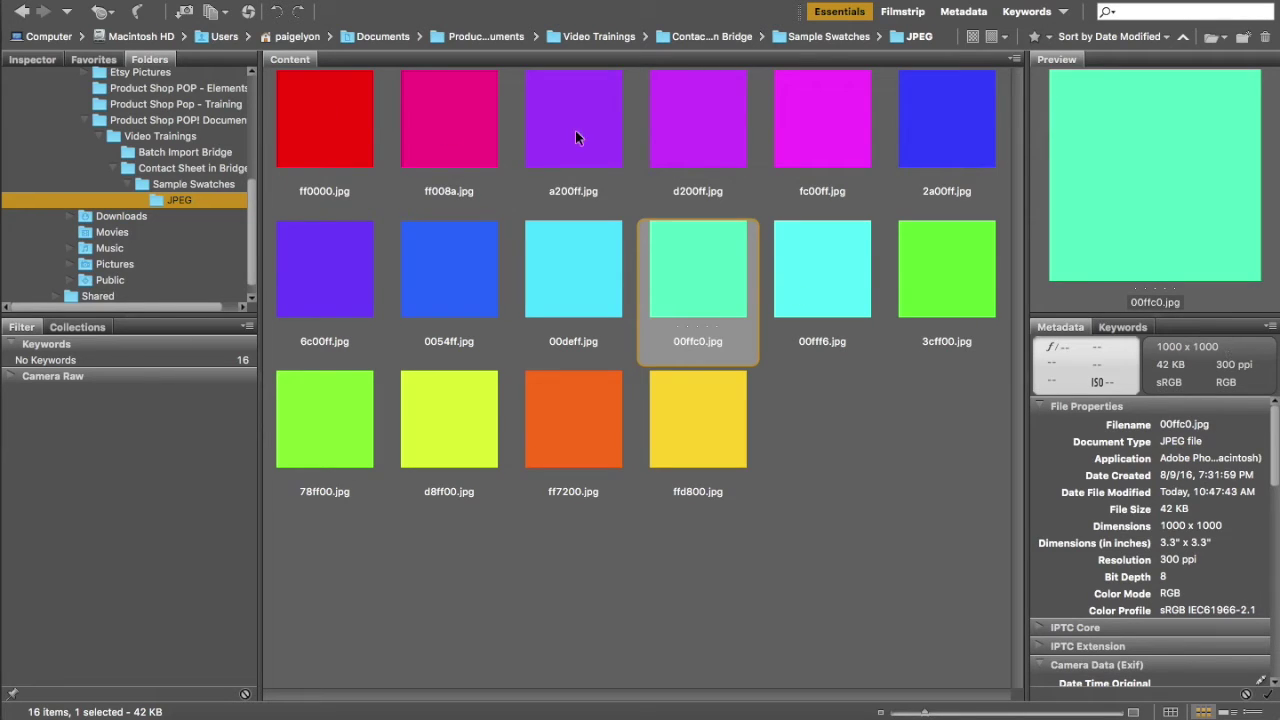
Create a contact sheet of all swatches from ff0000.jpg to ffd800.jpg with Contact Sheet II, setting the caption font size to 7 pt
click(313, 104)
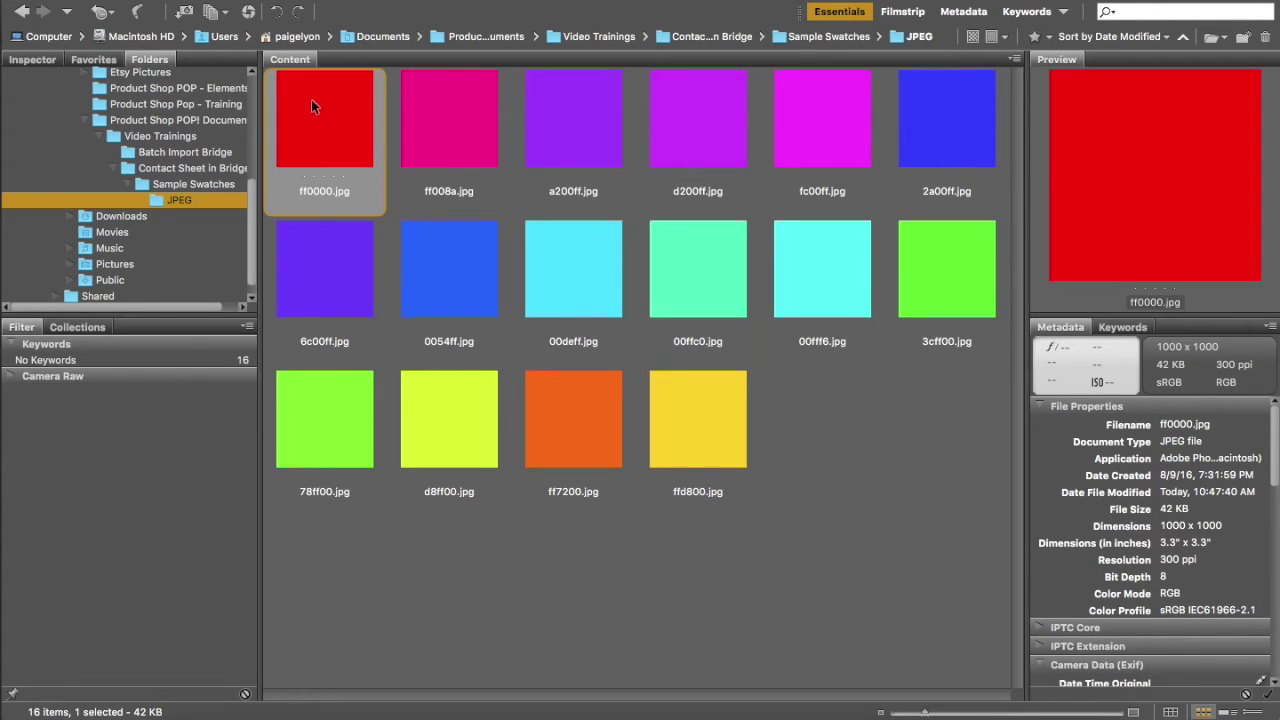
shift+click(697, 434)
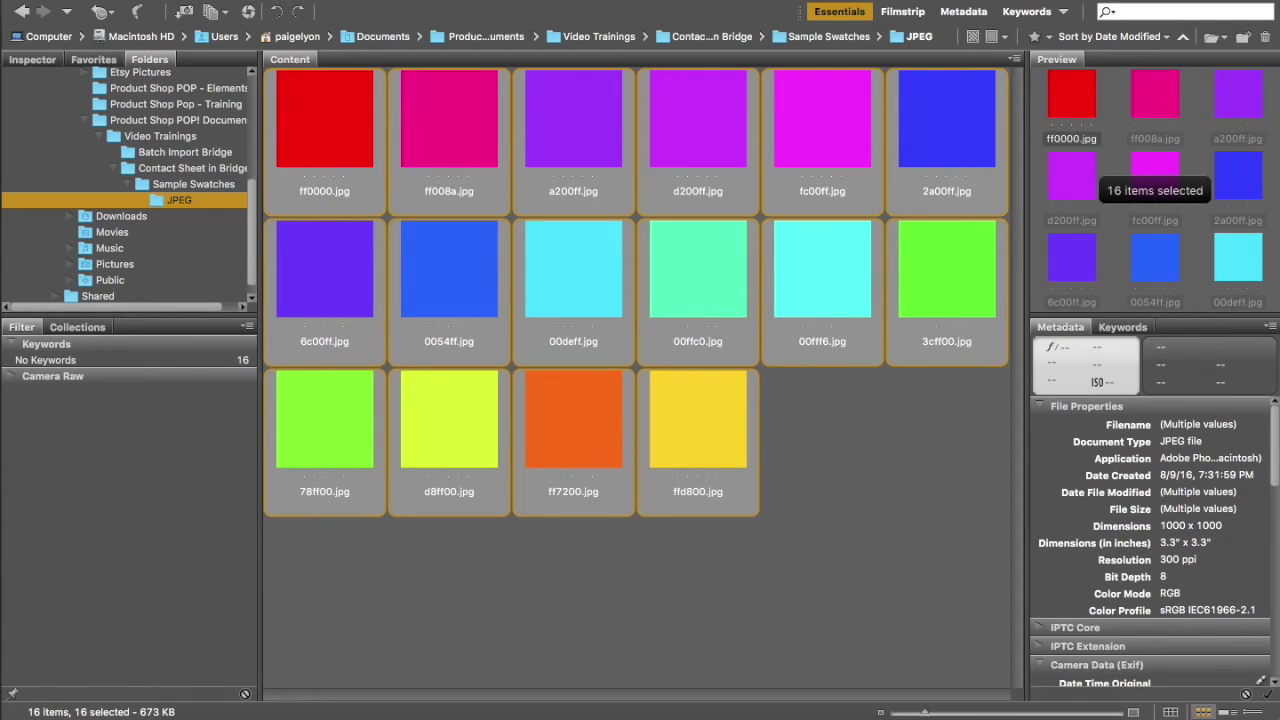
click(415, 1)
mouse_move(450, 155)
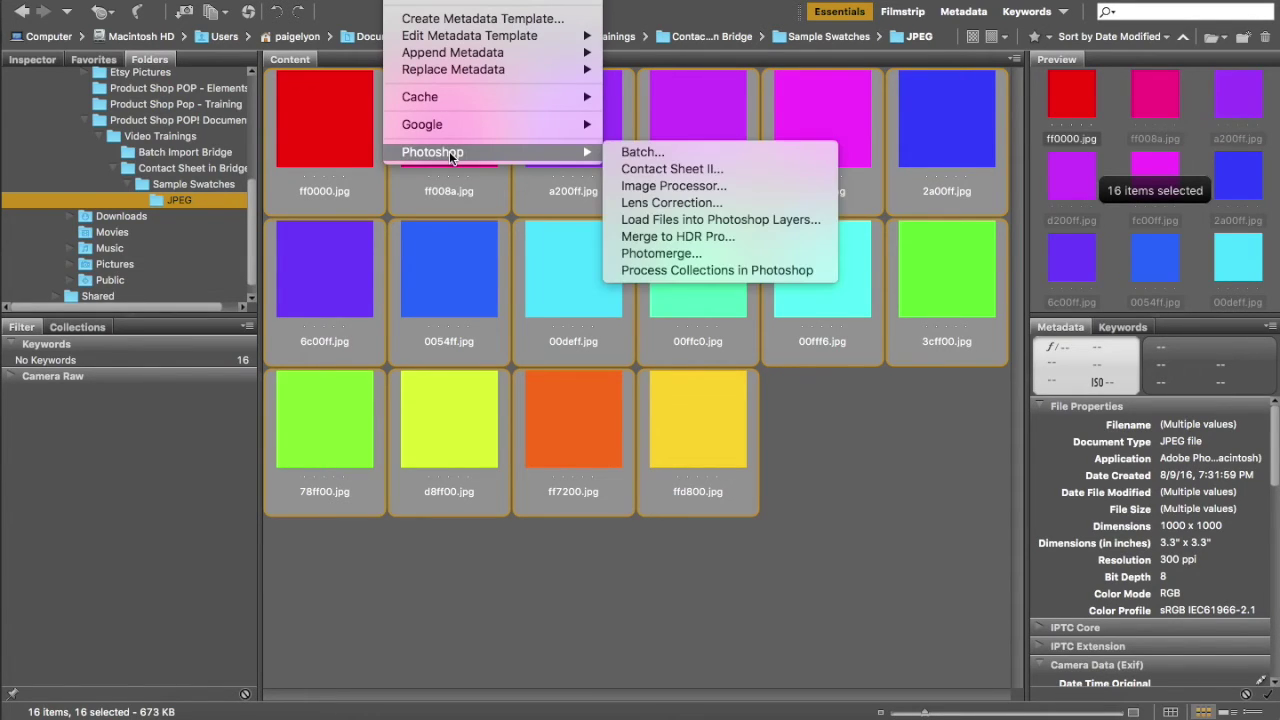
click(672, 169)
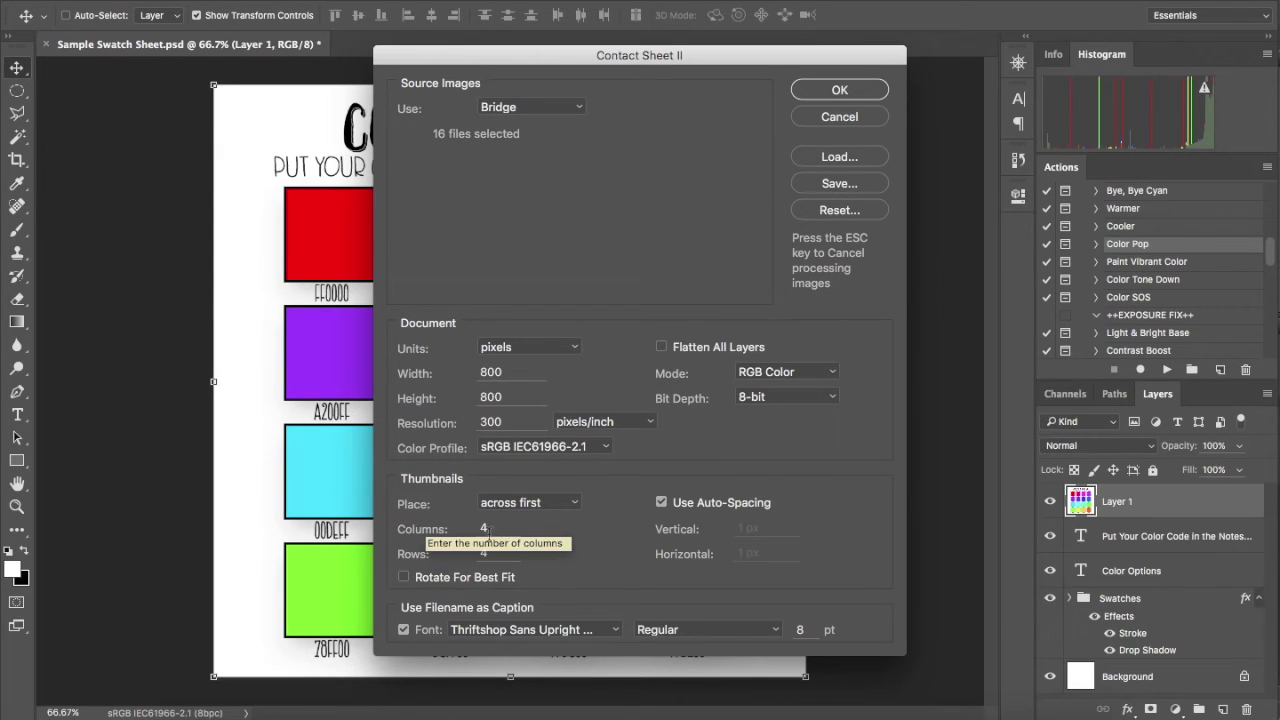
double_click(801, 629)
text(7)
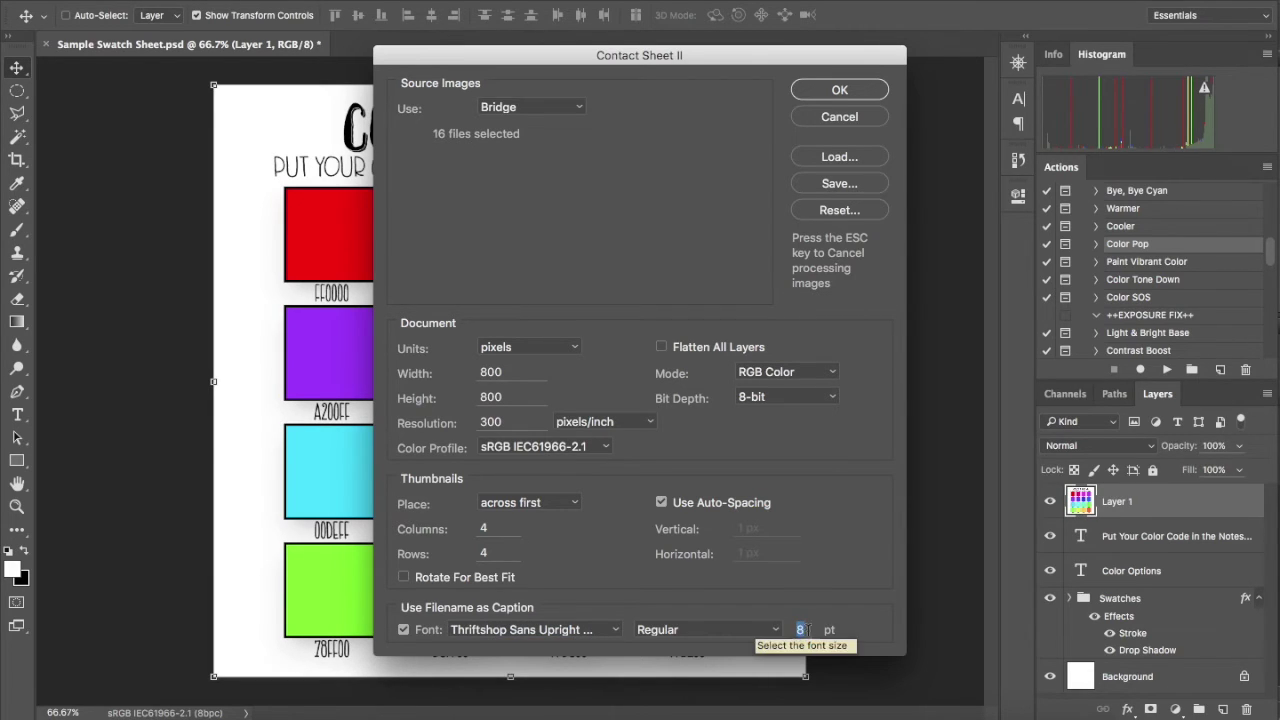
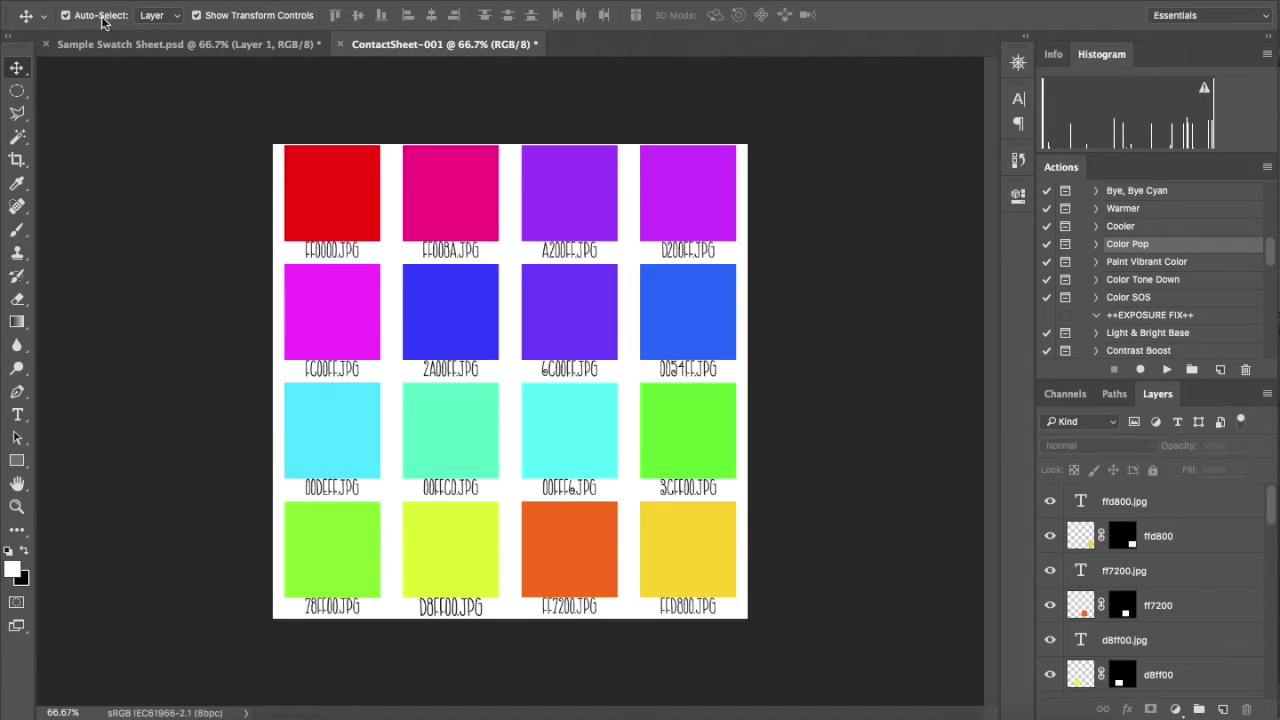
Select the caption layers ff0000.jpg through ff7200.jpg together and nudge them slightly down, away from their swatches
click(329, 252)
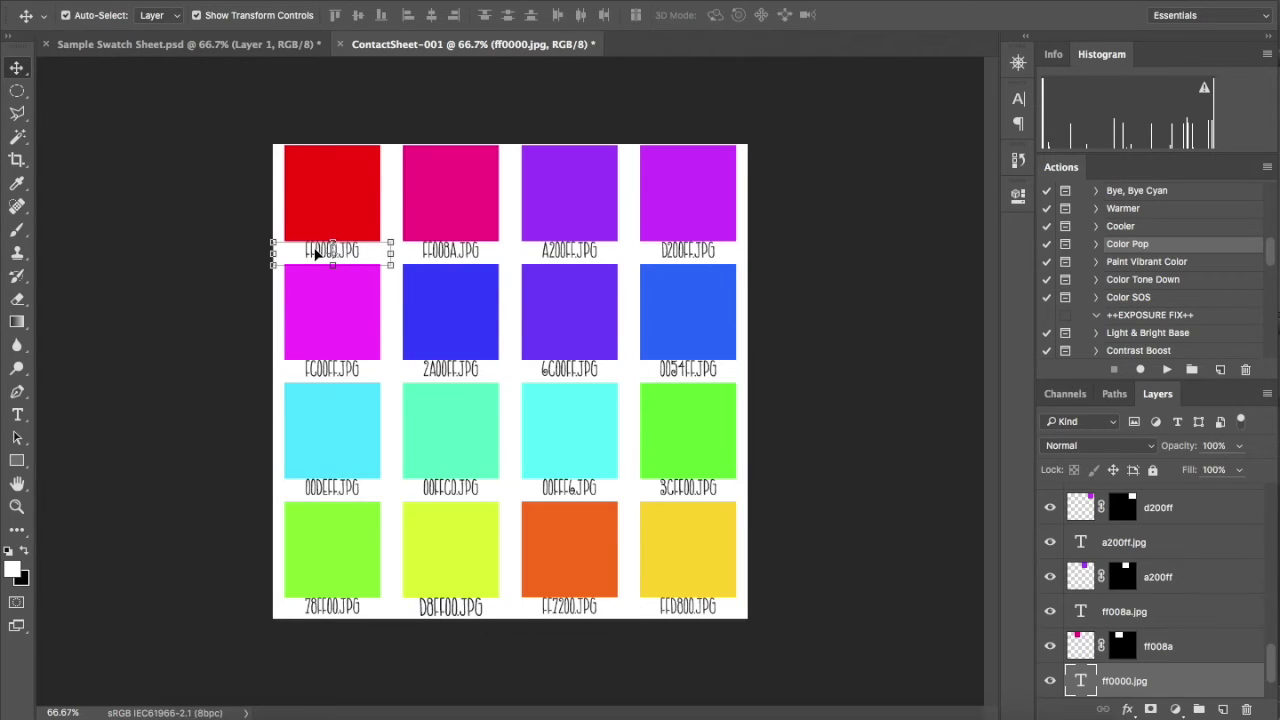
click(452, 253)
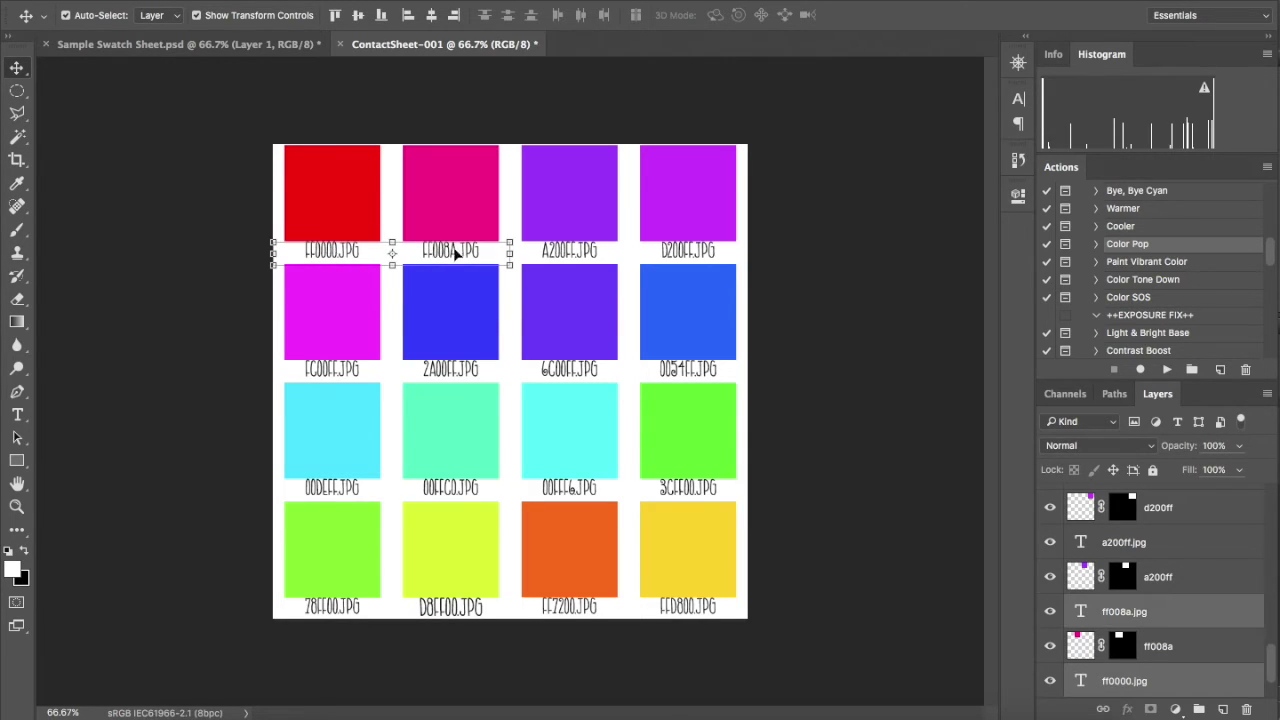
shift+click(582, 257)
shift+click(700, 258)
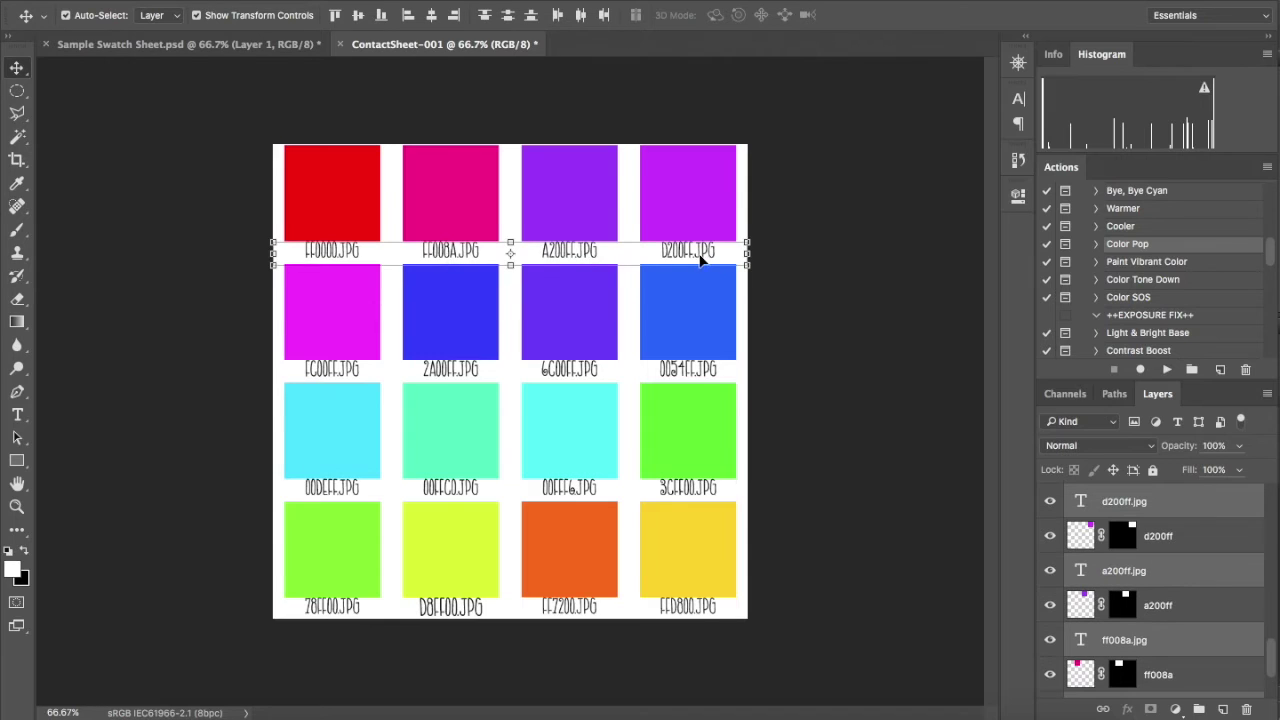
shift+click(355, 372)
shift+click(460, 373)
shift+click(573, 377)
shift+click(686, 376)
shift+click(335, 500)
shift+click(472, 490)
shift+click(574, 494)
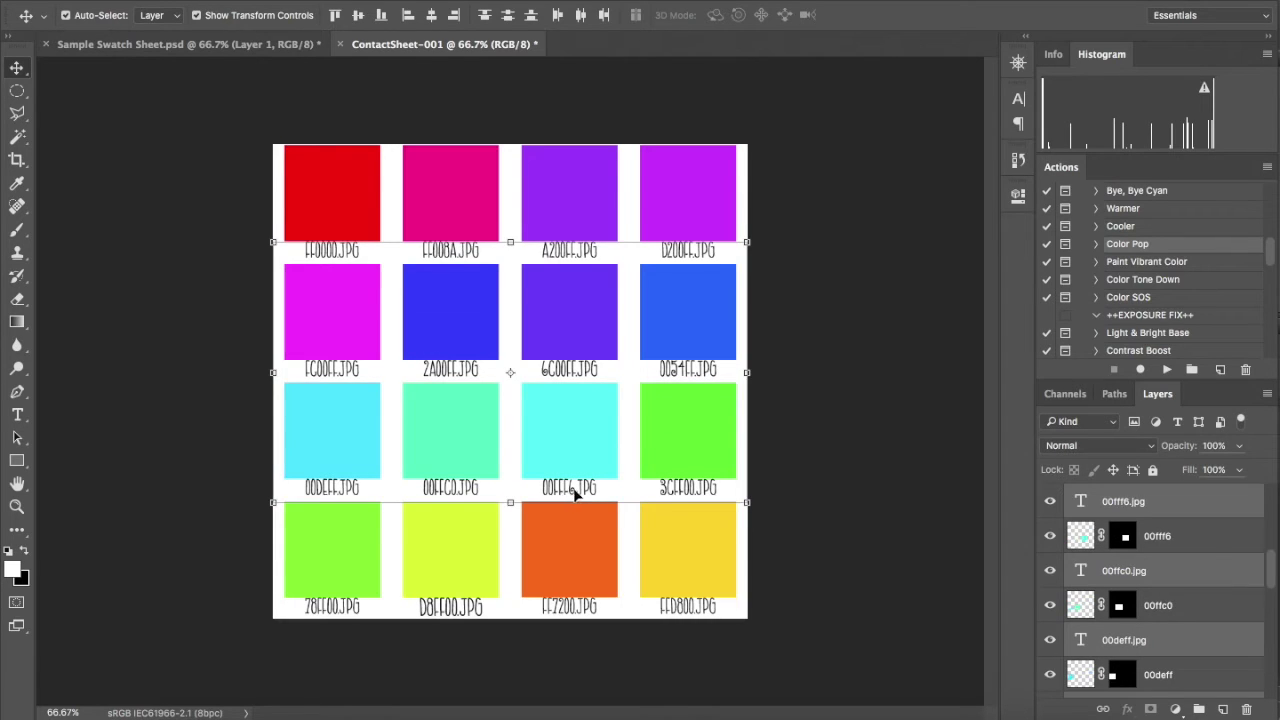
shift+click(692, 497)
shift+click(335, 612)
shift+click(470, 610)
shift+click(572, 610)
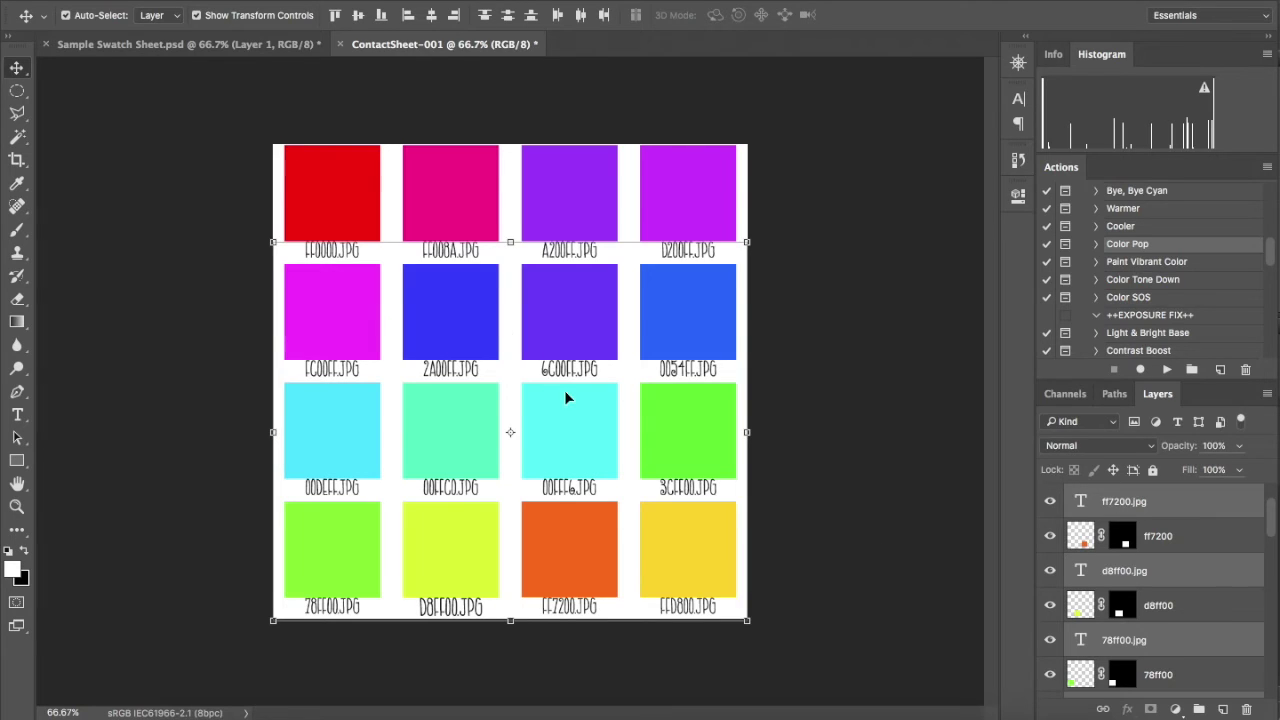
key(Down)
key(Down)
key(Down)
key(Down)
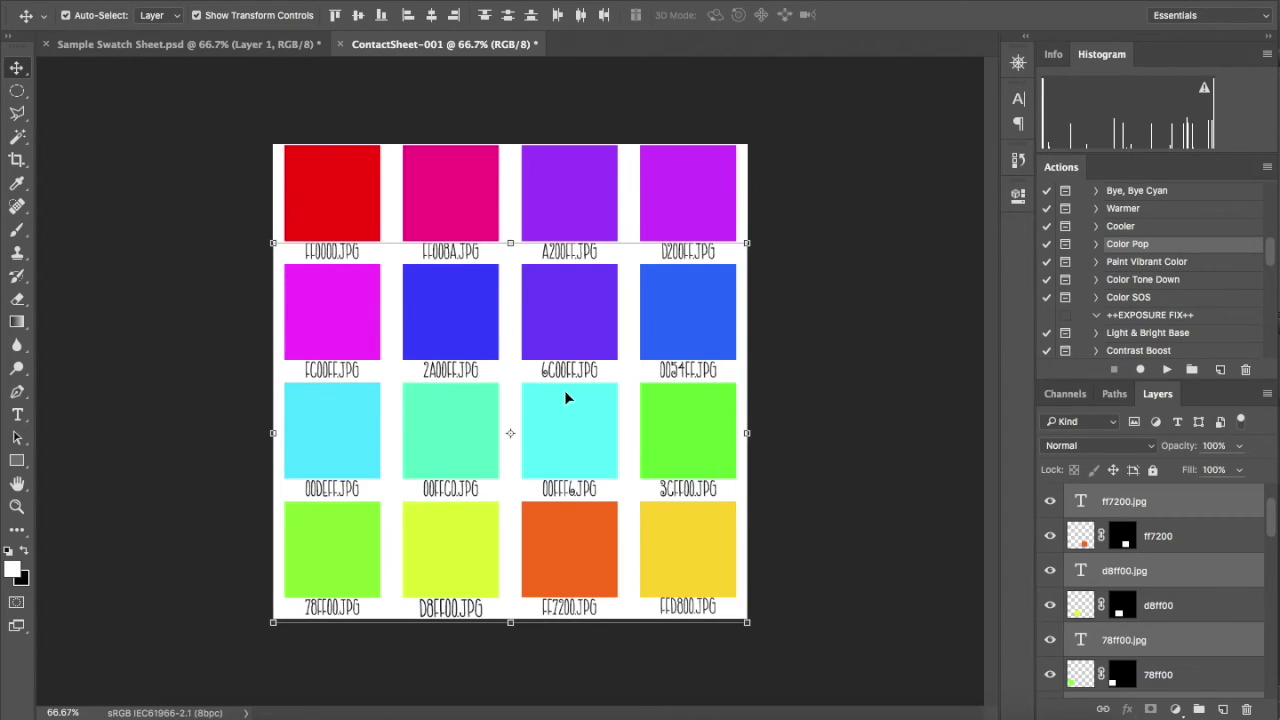
key(Down)
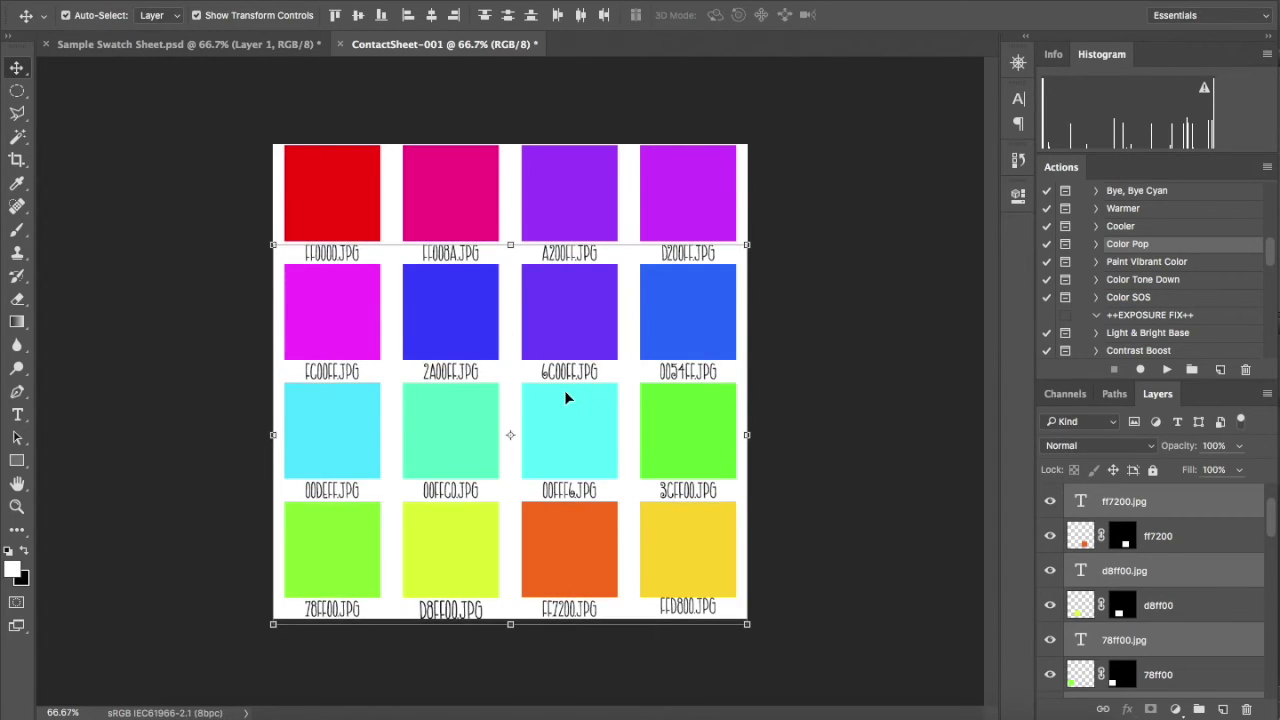
key(Up)
key(Up)
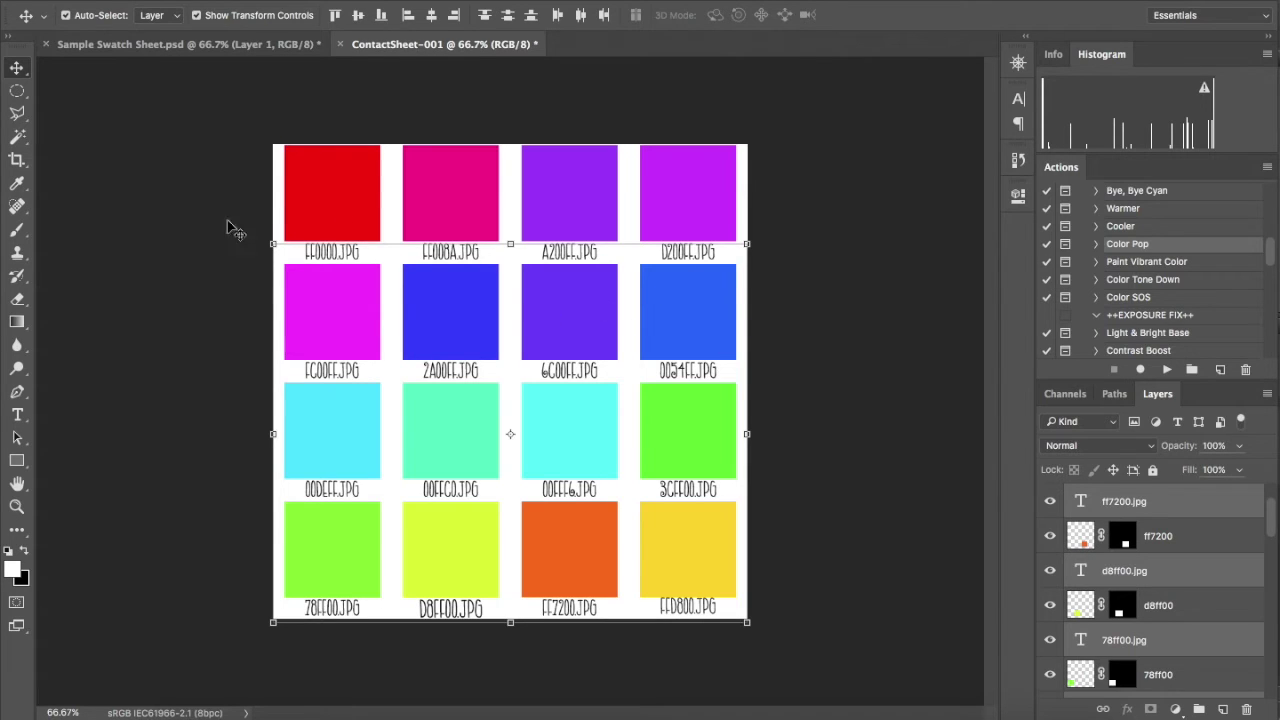
Remove the .jpg extension from the caption under the red swatch so that it reads FF0000
click(17, 416)
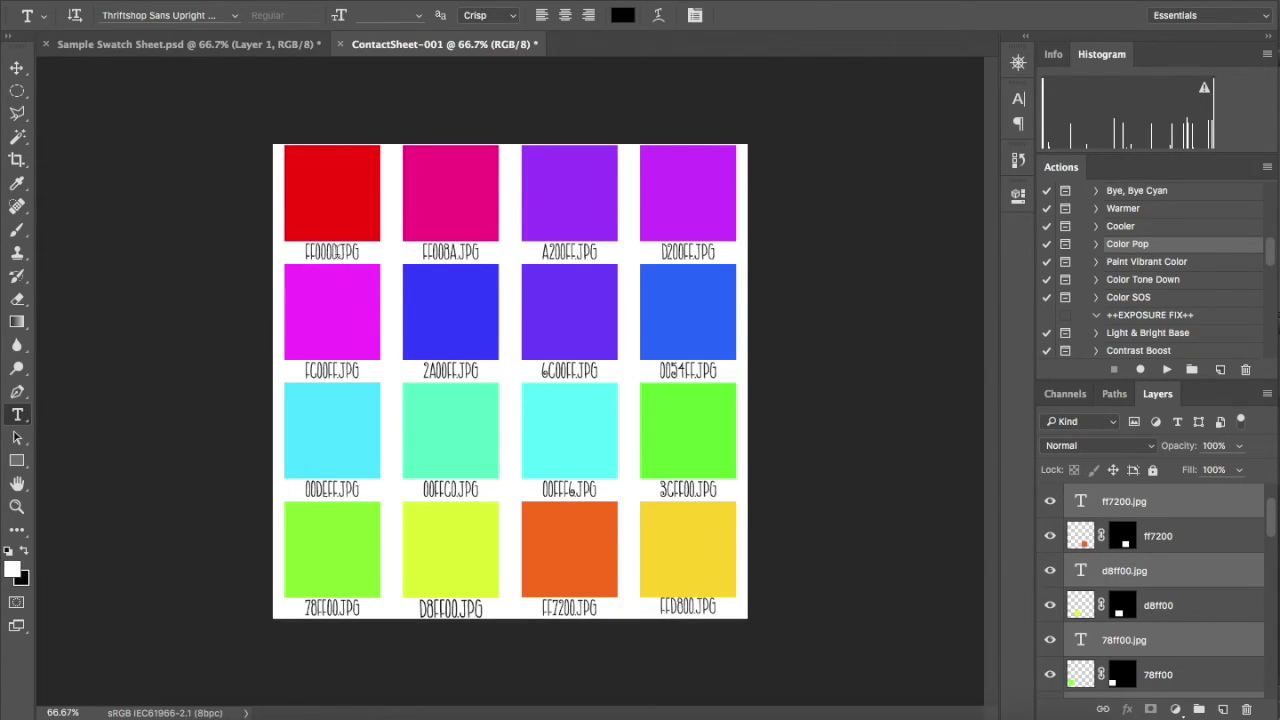
click(331, 252)
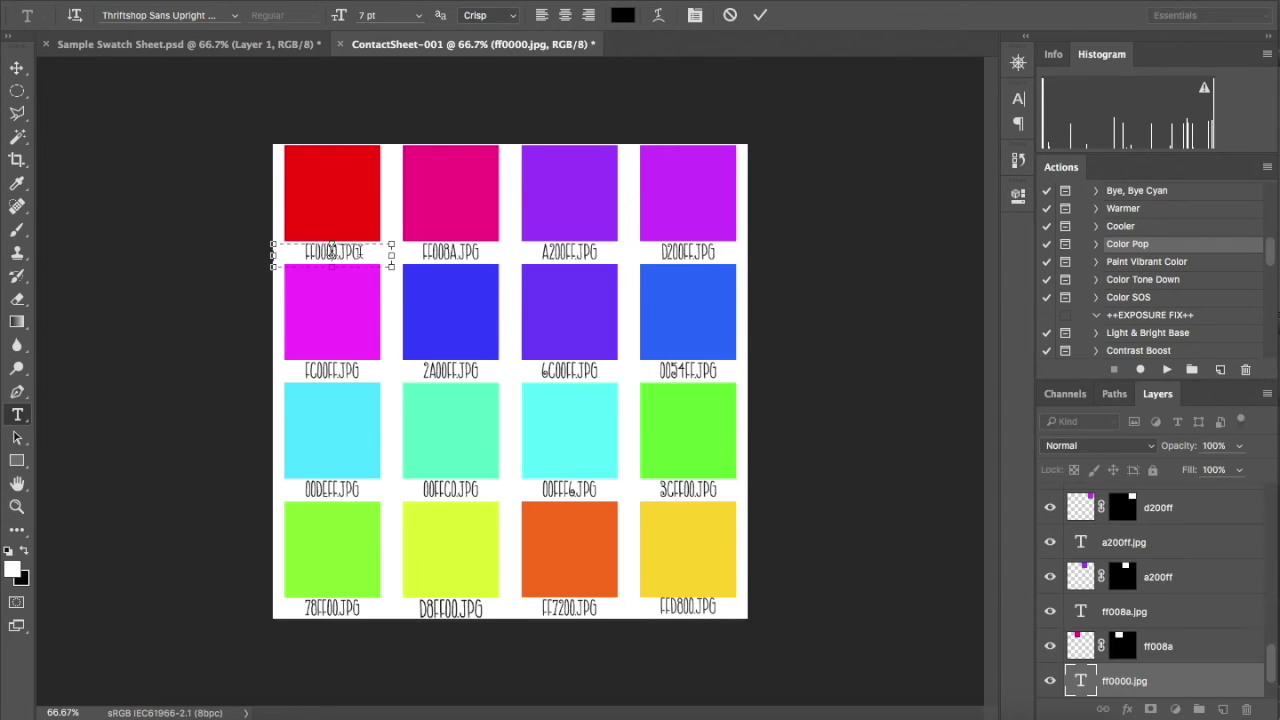
key(BackSpace)
key(BackSpace)
key(BackSpace)
key(BackSpace)
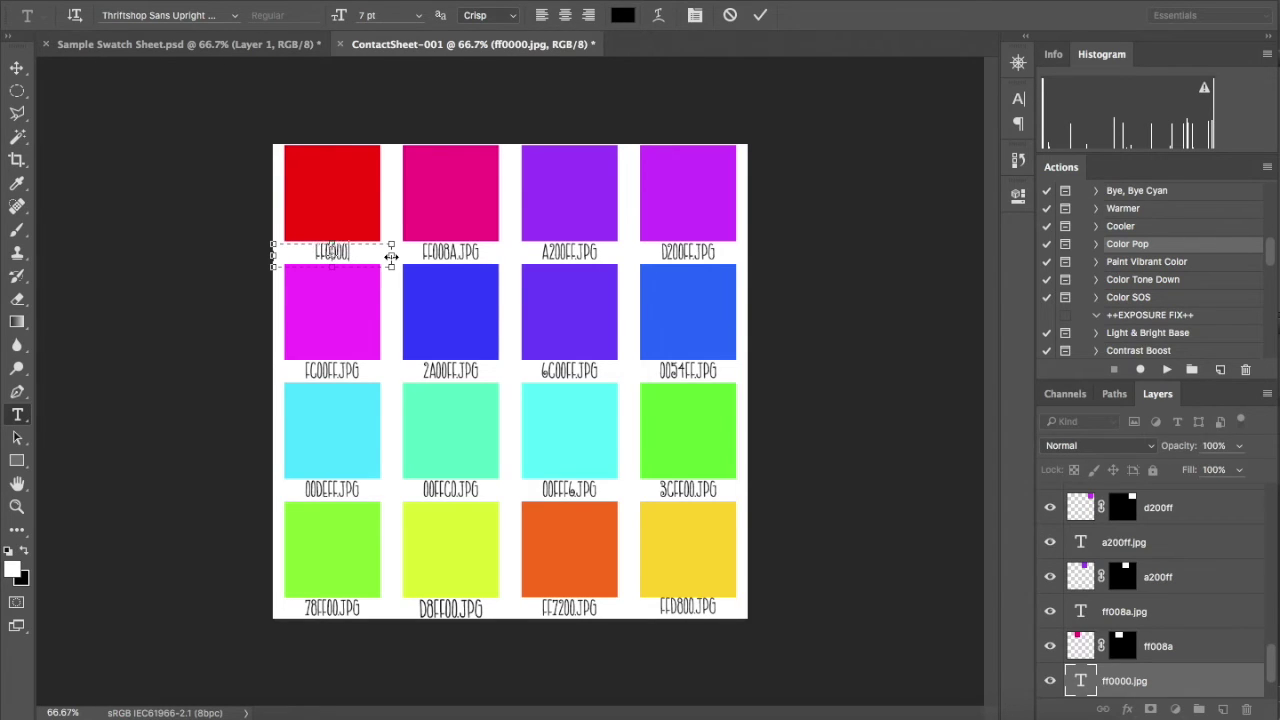
key(ctrl+Return)
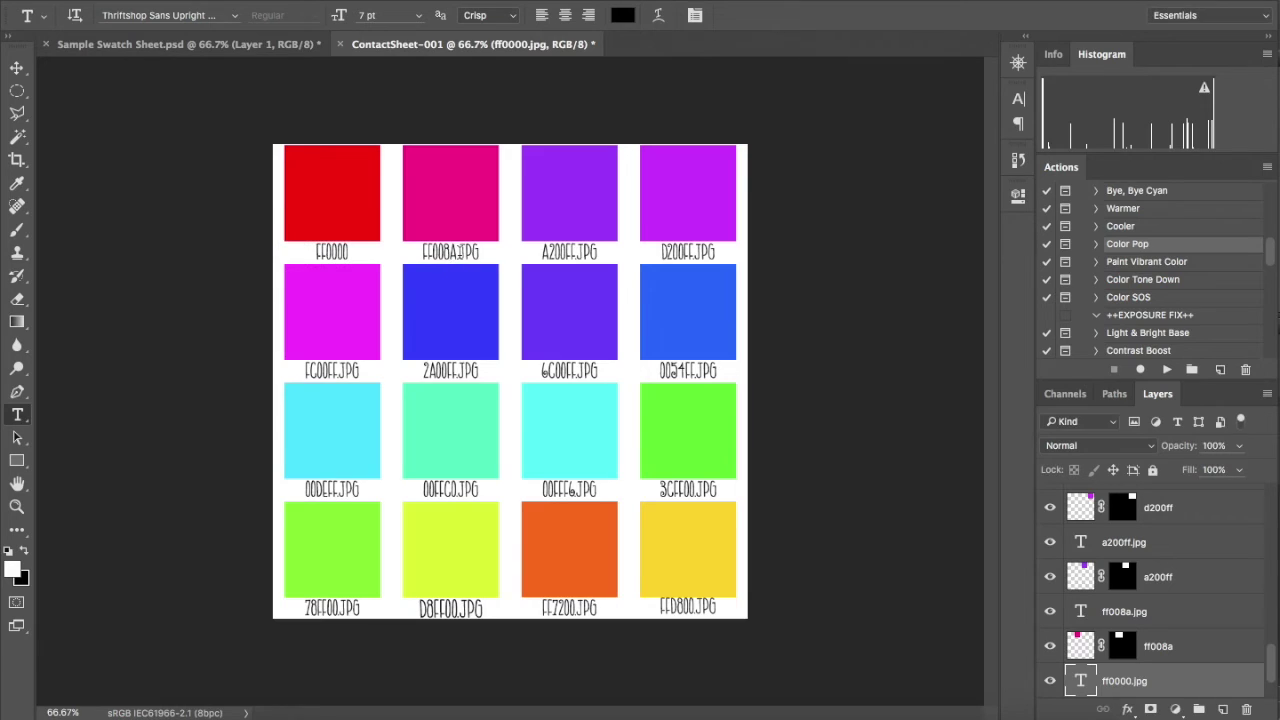
Shorten the caption under the pink swatch to FF008A by deleting its .jpg extension
click(474, 252)
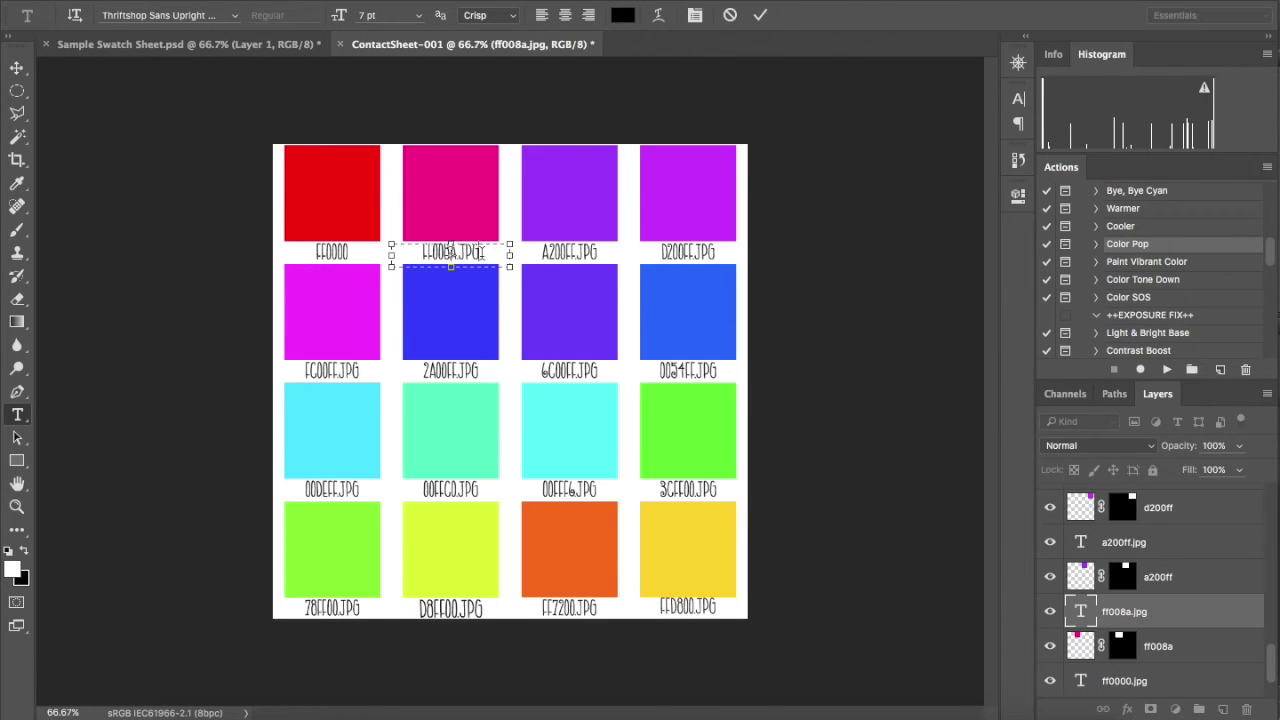
key(BackSpace)
key(BackSpace)
key(BackSpace)
key(BackSpace)
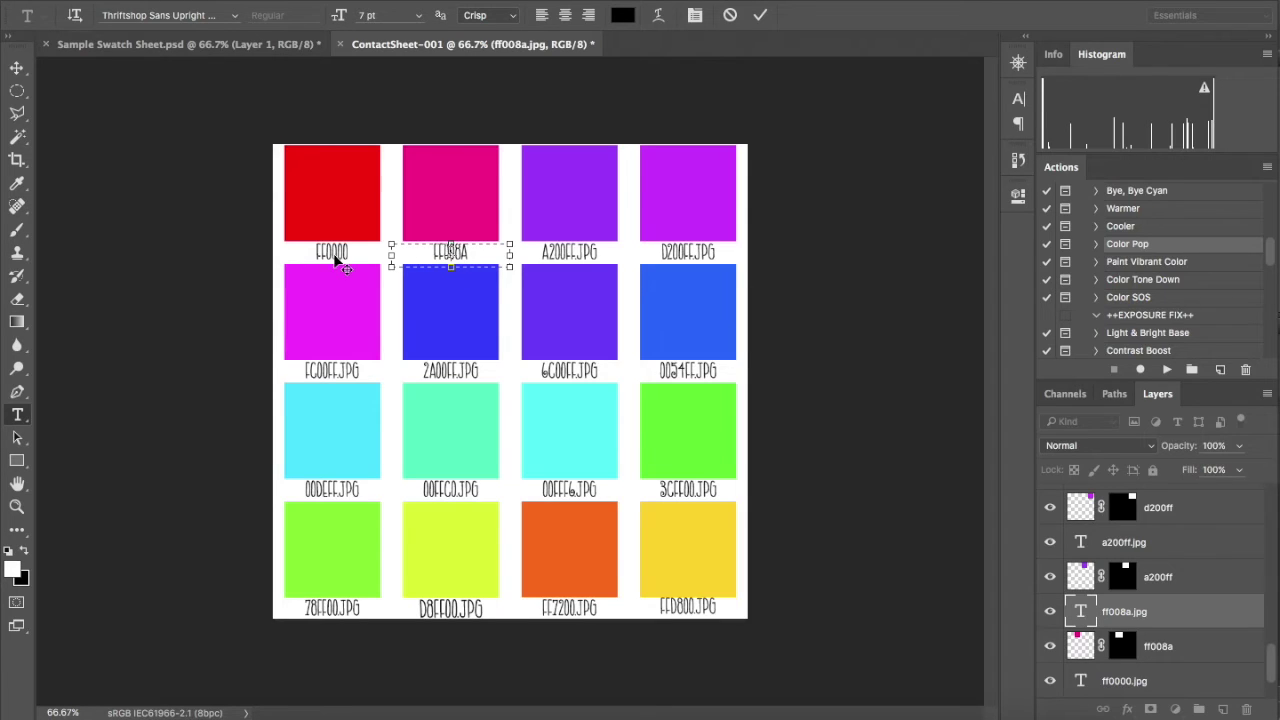
key(ctrl+Return)
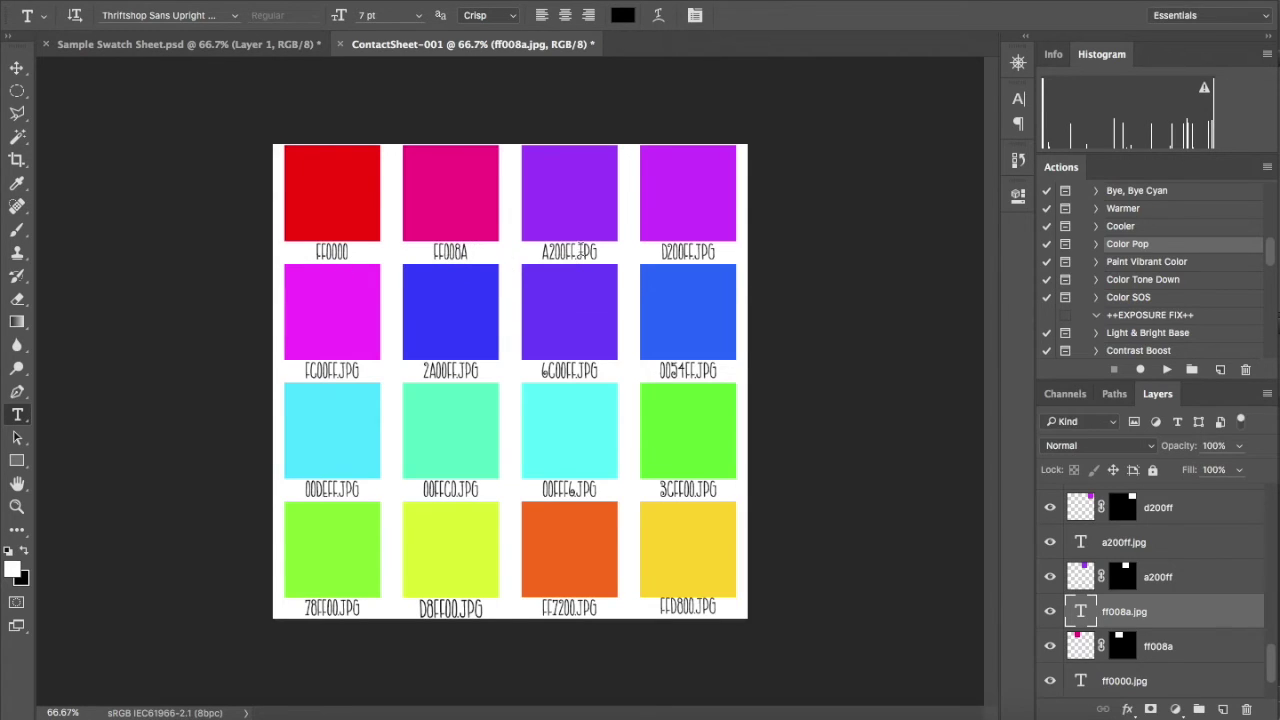
Delete the .jpg extension from the third caption in the first row, leaving A200FF
click(604, 252)
key(BackSpace)
key(BackSpace)
key(BackSpace)
key(BackSpace)
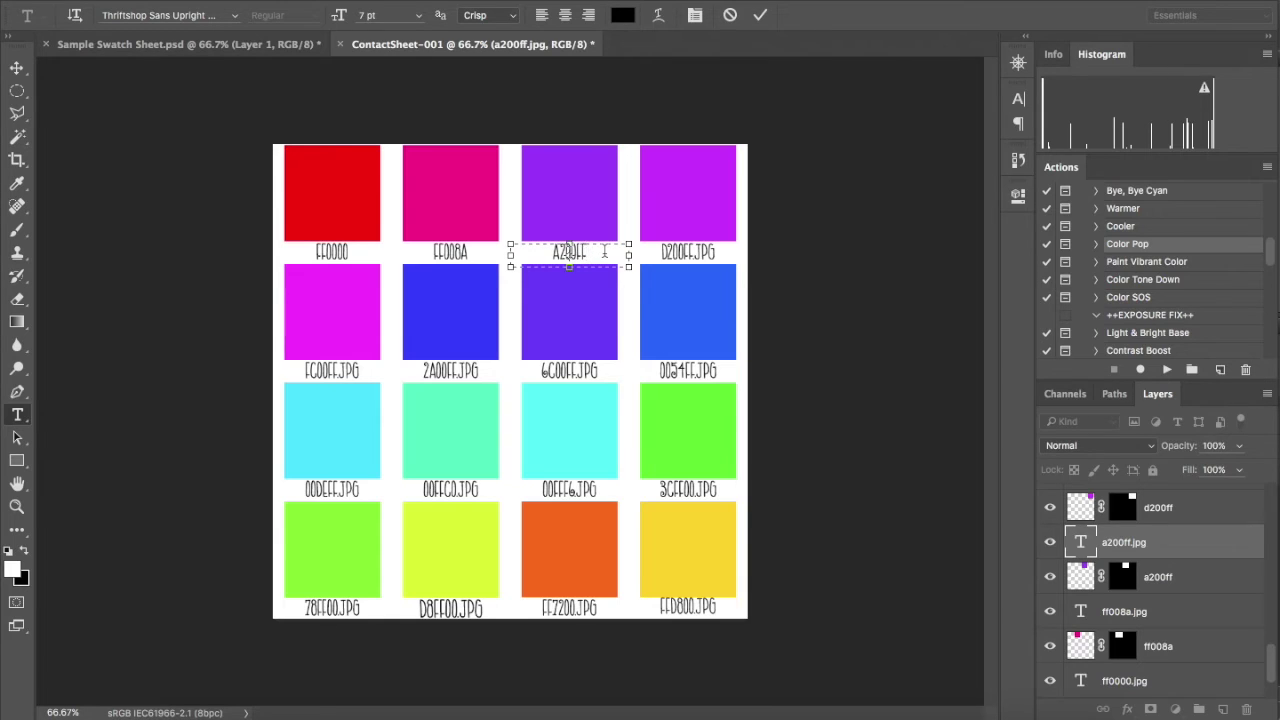
key(ctrl+Return)
Delete the .jpg extension from the last caption in the first row, leaving D200FF
click(690, 252)
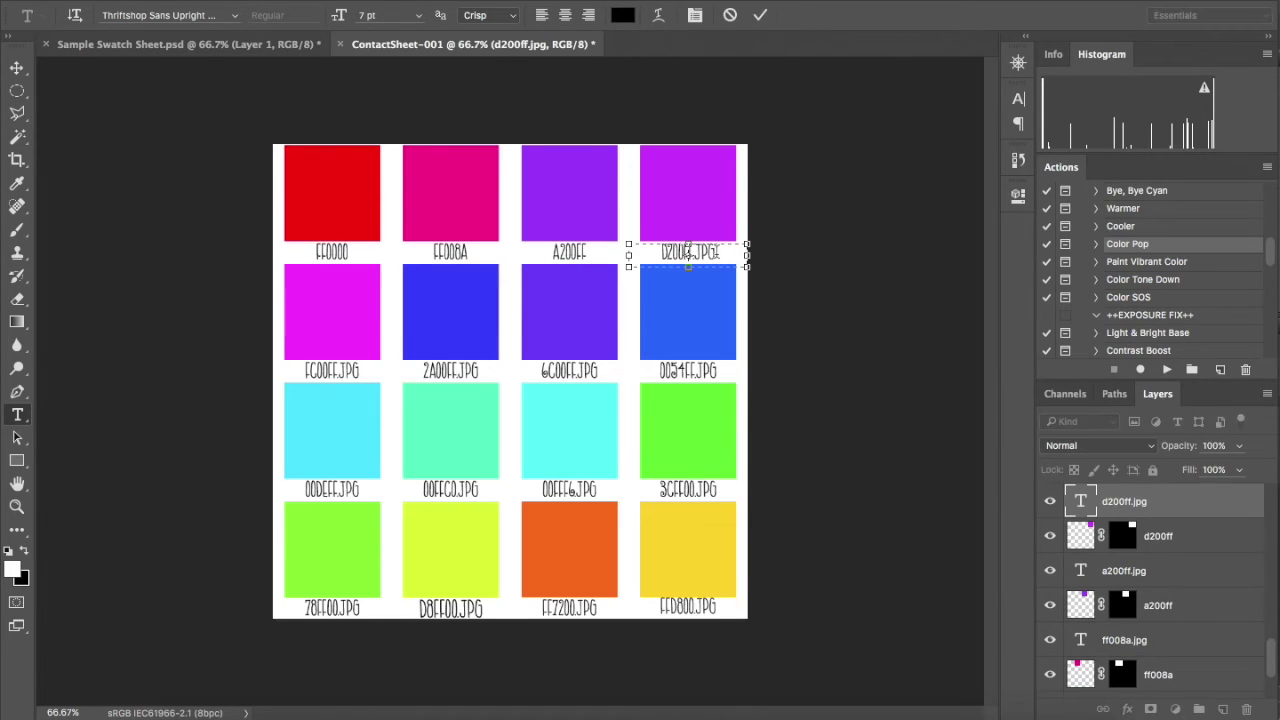
click(716, 252)
key(BackSpace)
key(BackSpace)
key(BackSpace)
key(BackSpace)
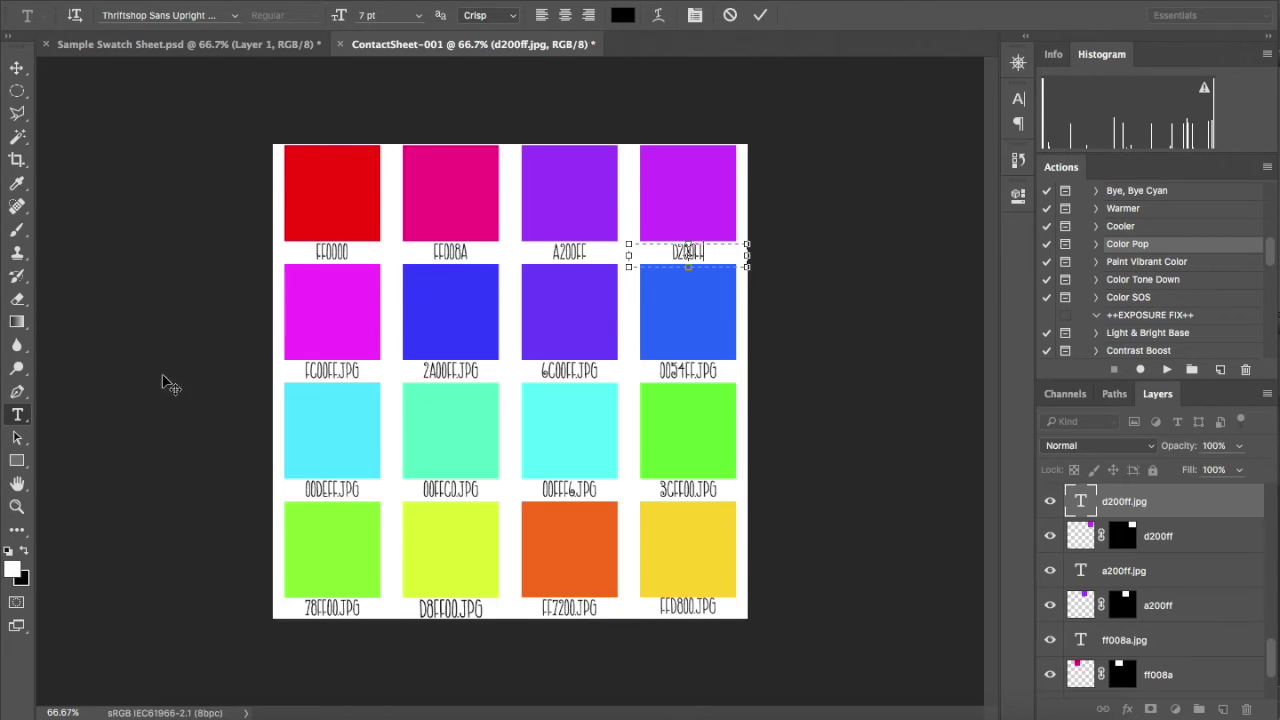
key(ctrl+Return)
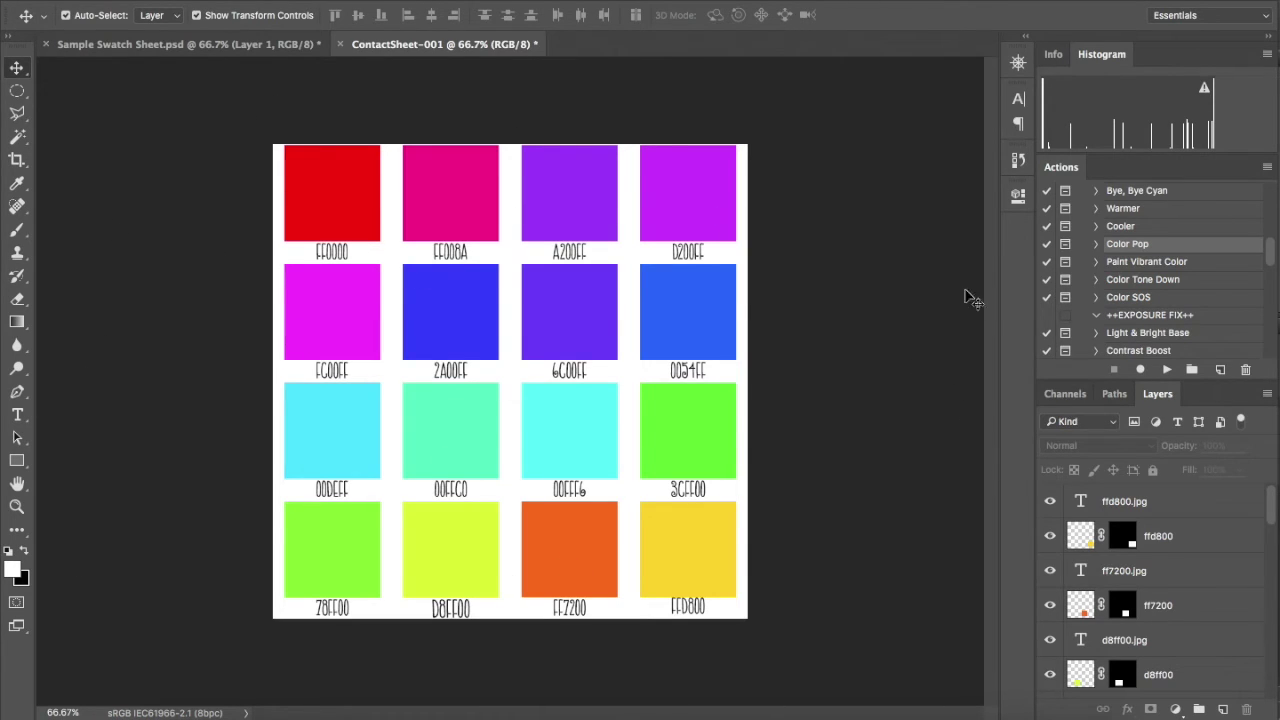
View the finished layout in Sample Swatch Sheet.psd for reference and return to the ContactSheet-001 document
click(185, 44)
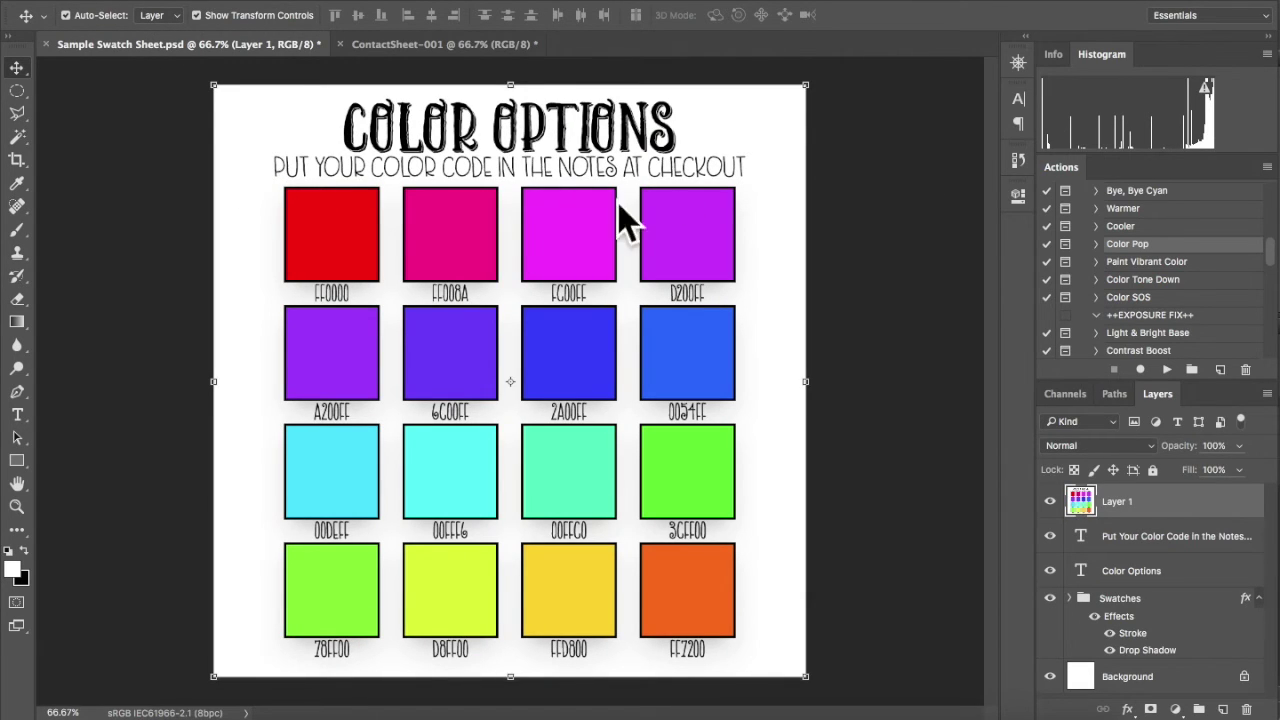
click(440, 44)
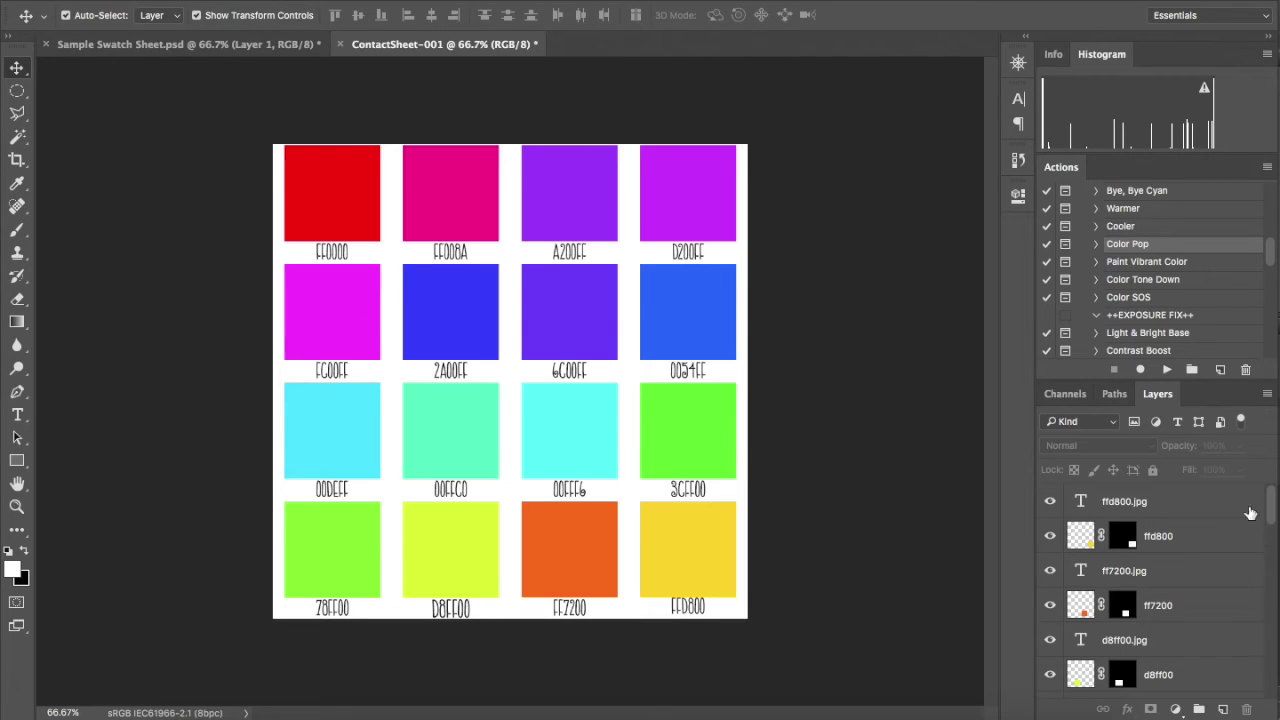
Group all swatch and caption layers from ffd800.jpg through ff0000, leaving out the Background, and name the group Swatches
click(688, 607)
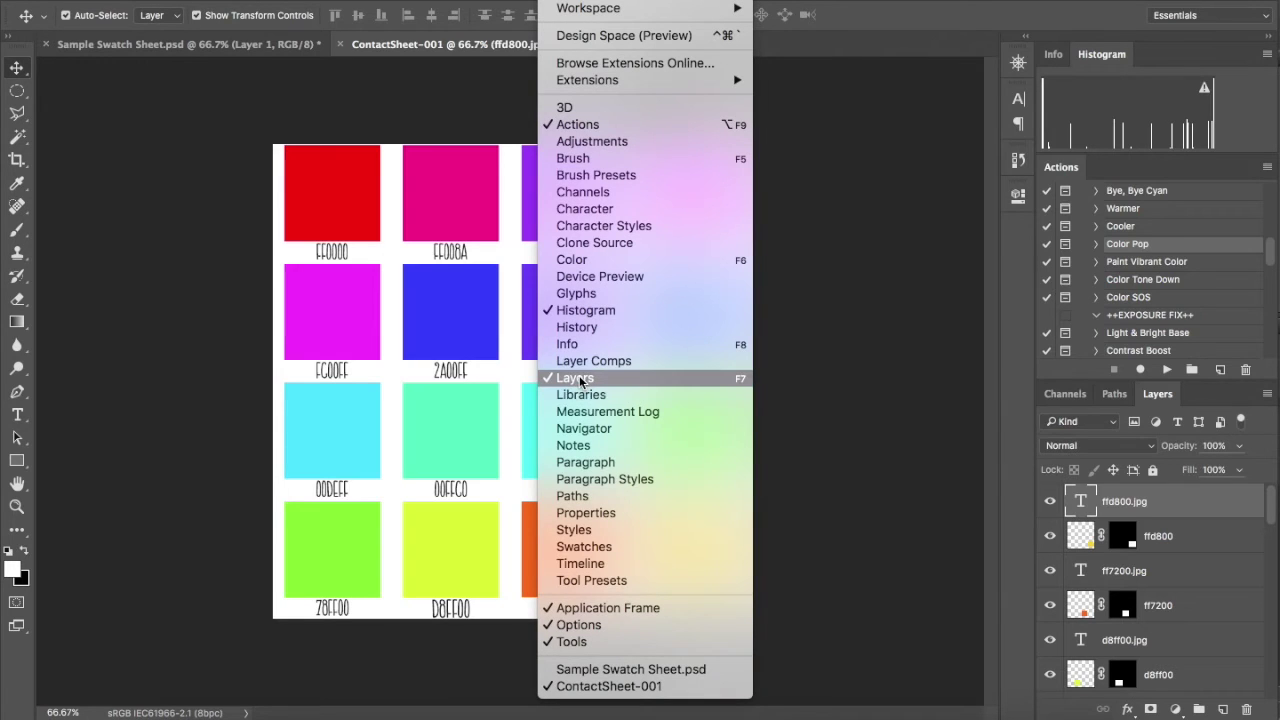
click(1178, 506)
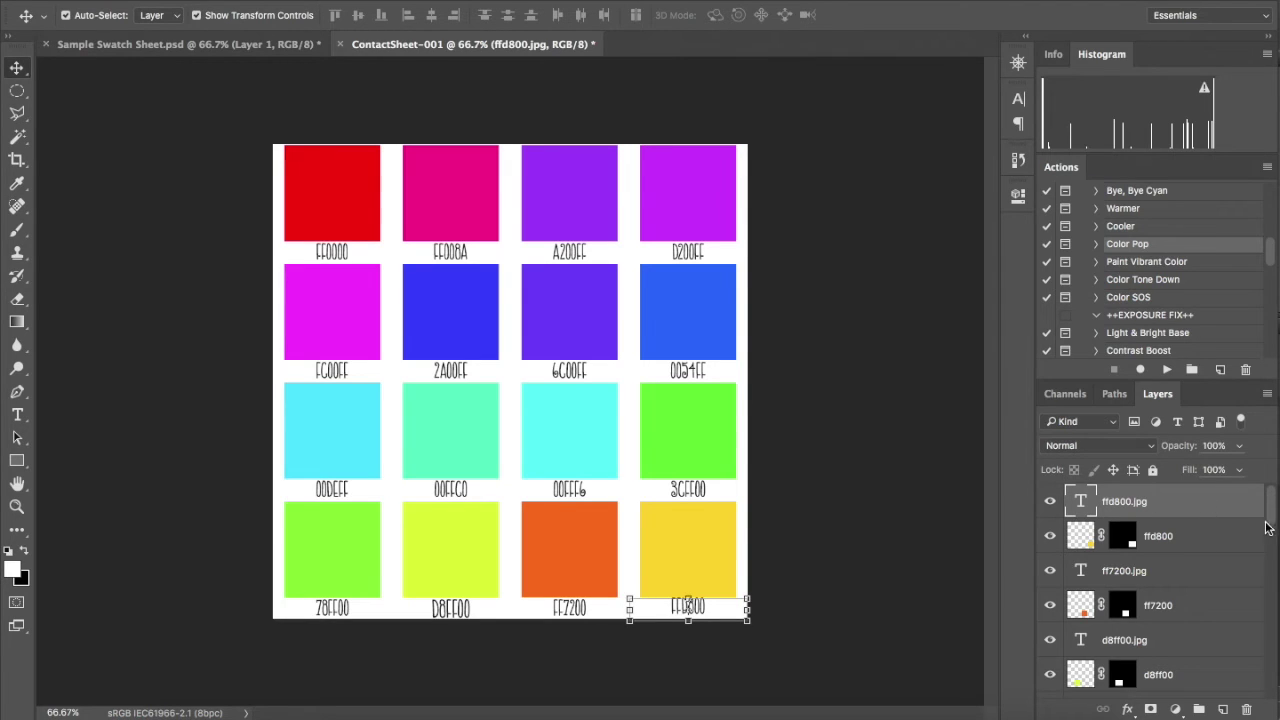
scroll(1263, 518, down, 10)
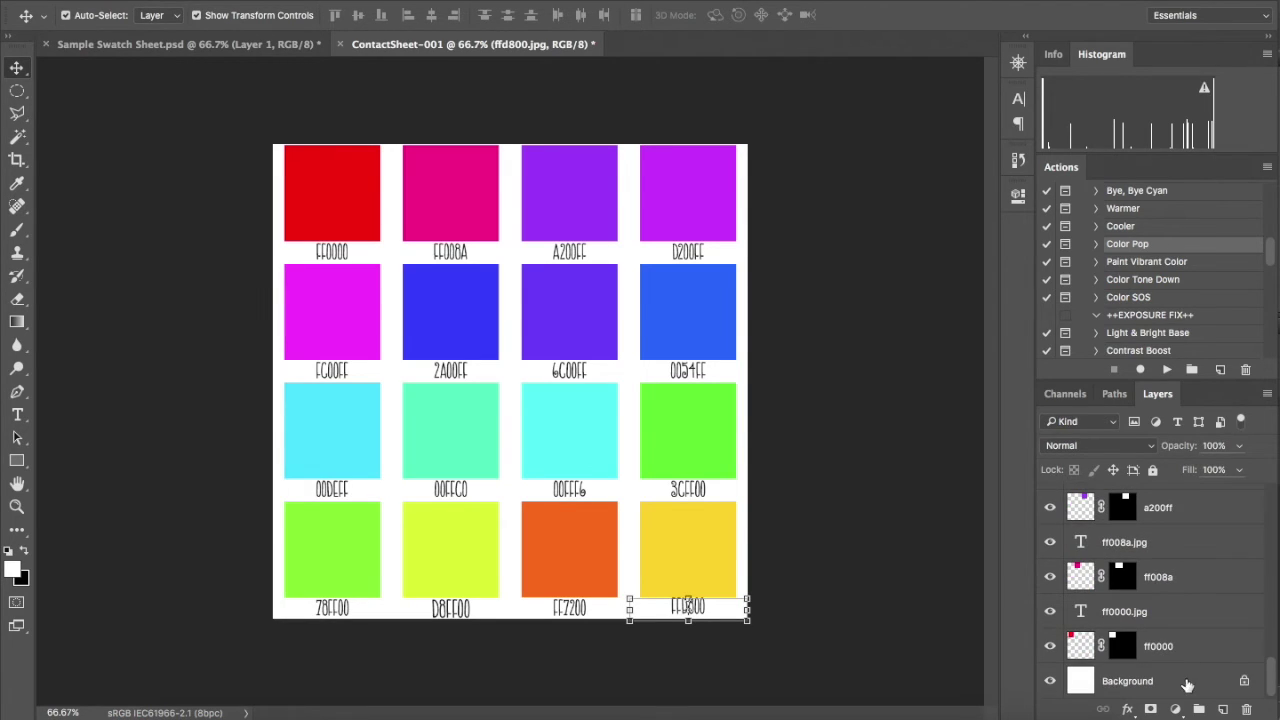
drag(1272, 680, 1278, 470)
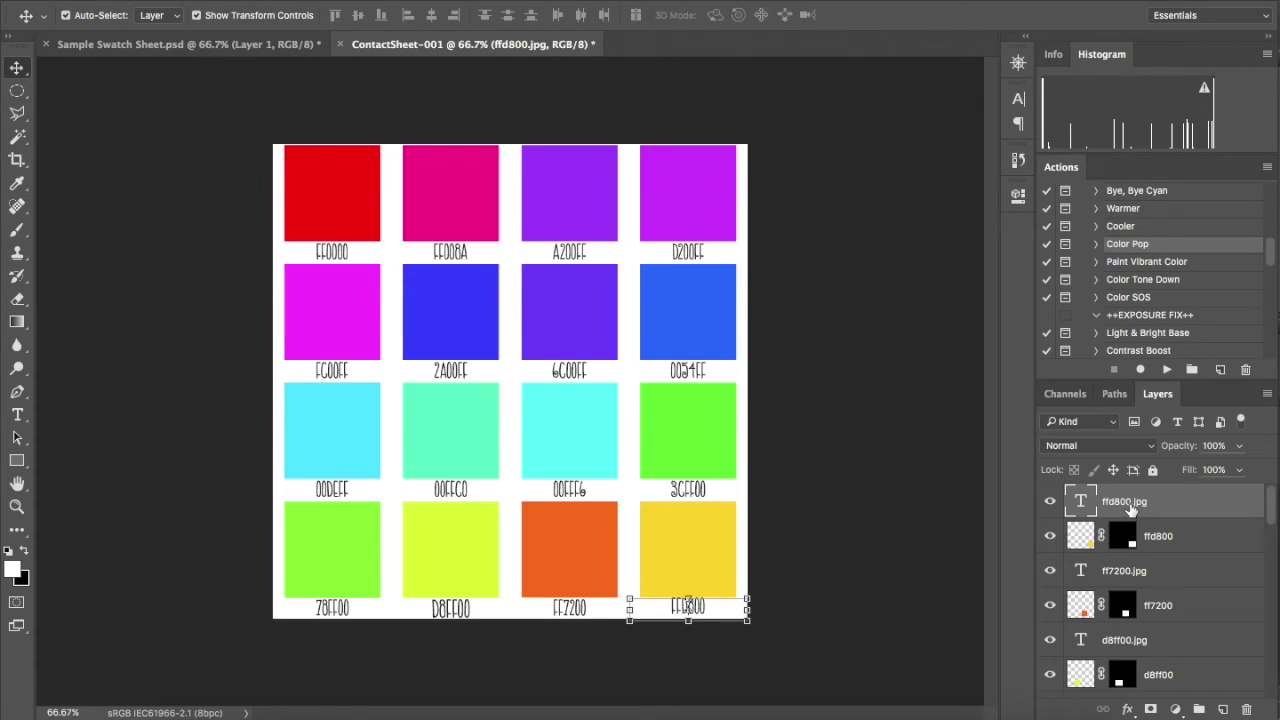
drag(1272, 505, 1276, 688)
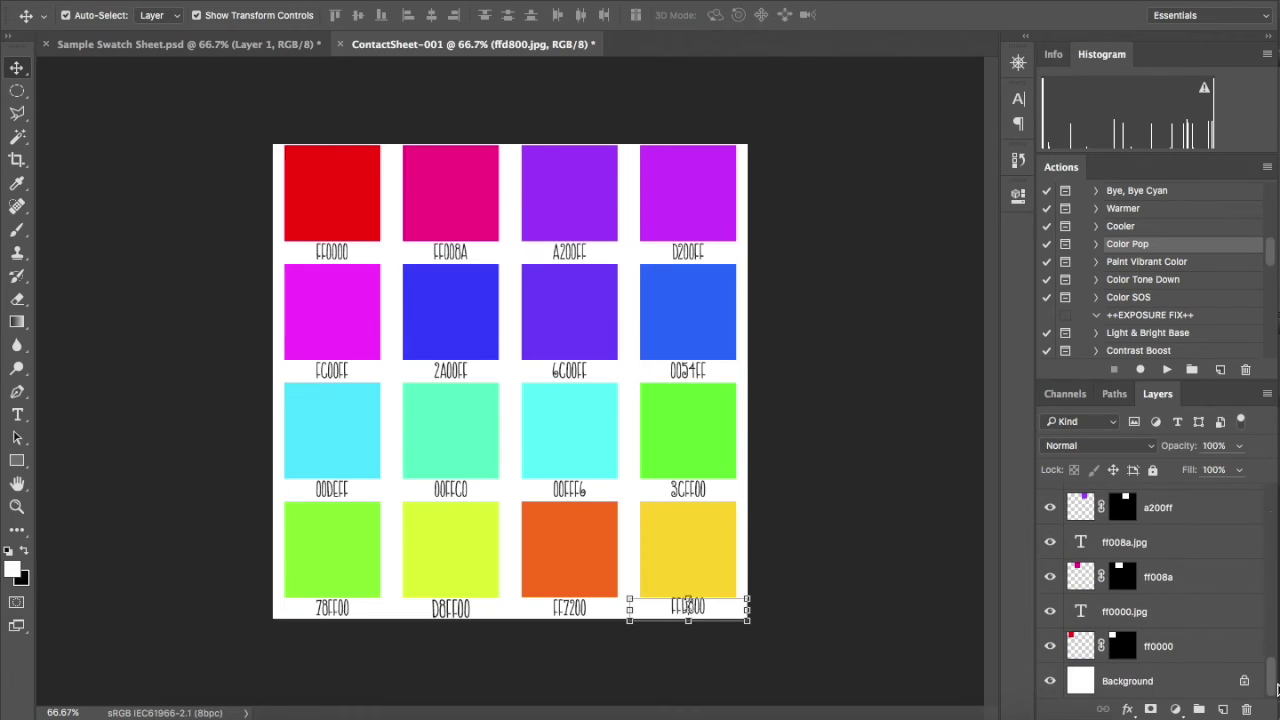
shift+click(1204, 657)
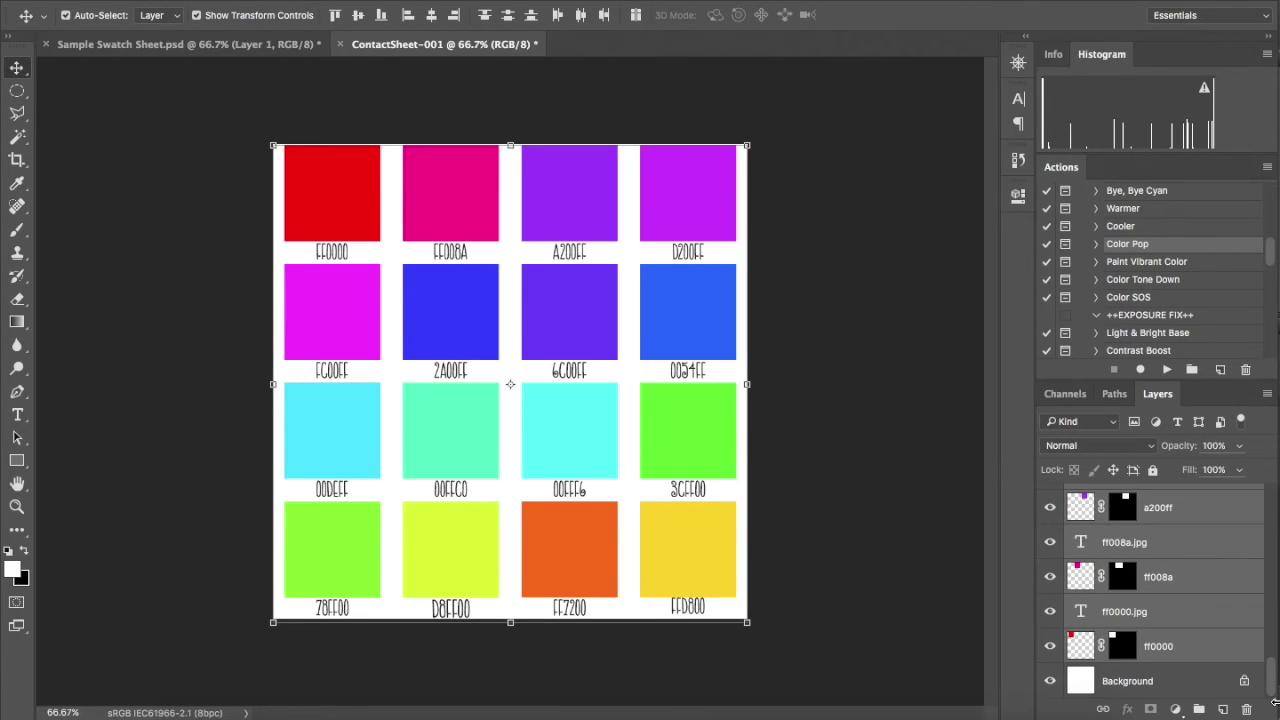
key(ctrl+g)
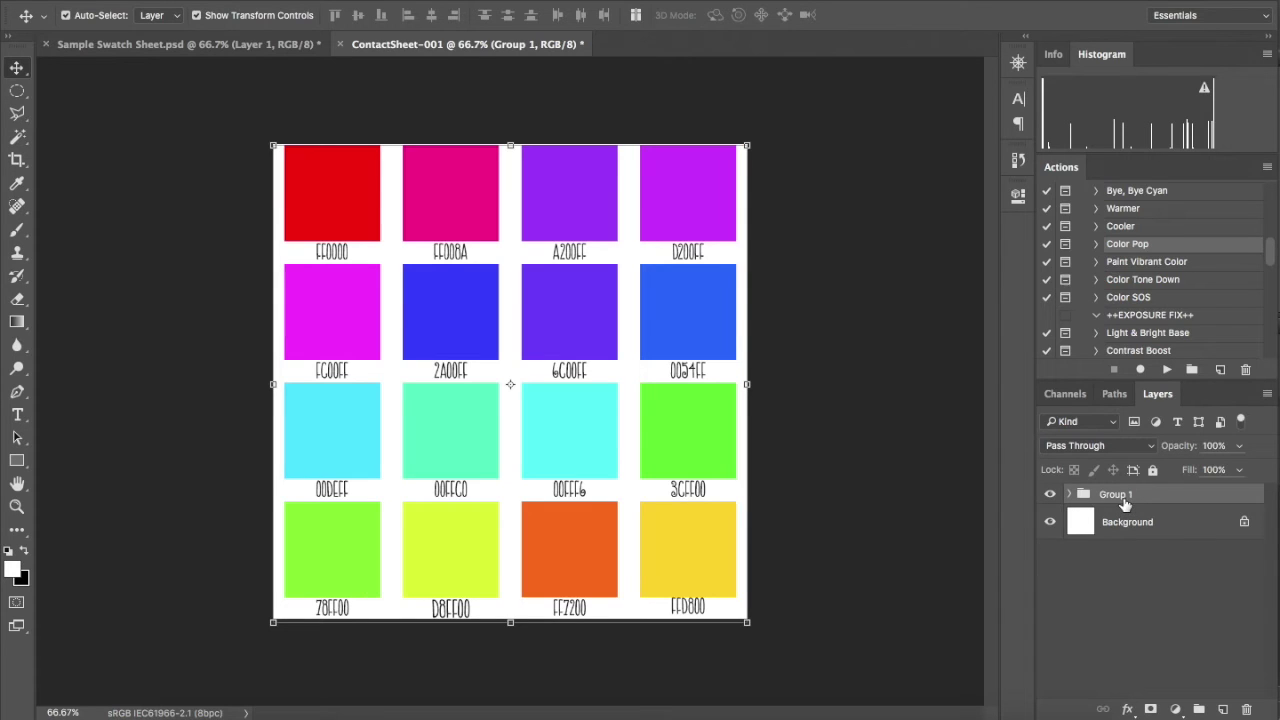
double_click(1116, 496)
text(Swatches)
key(Return)
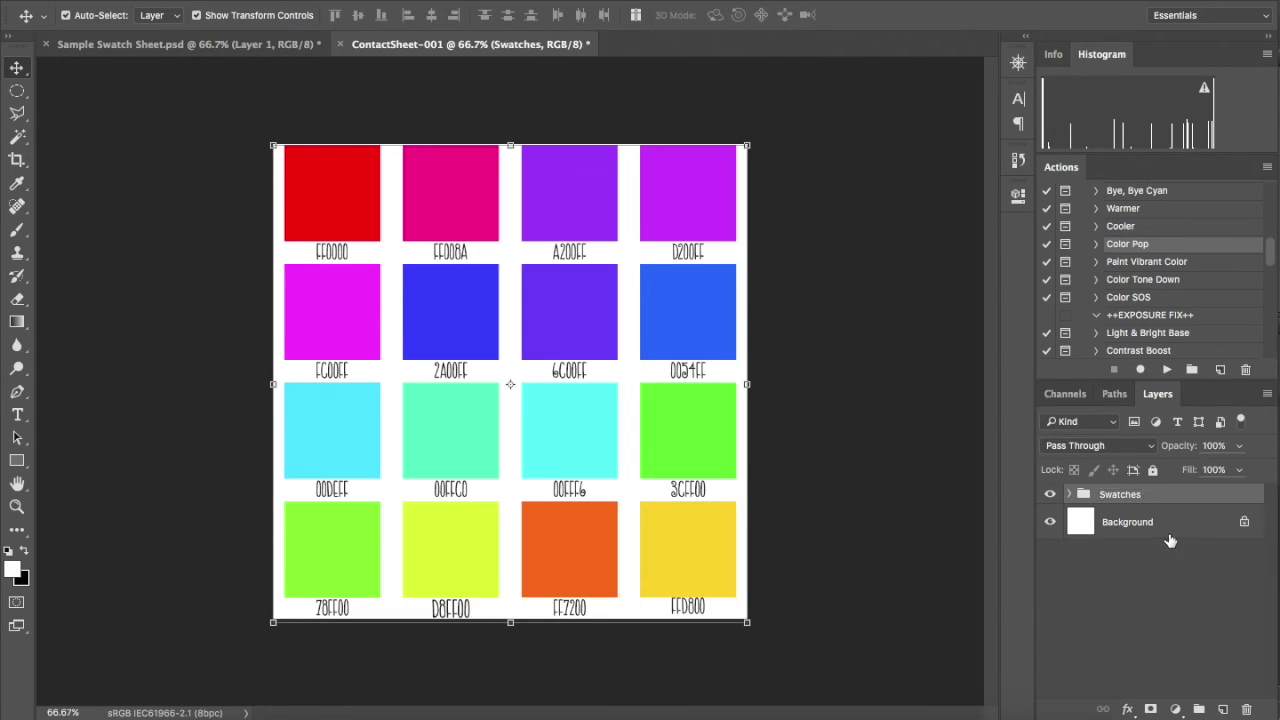
Enlarge the canvas of the contact sheet to 1000 by 1000 pixels, keeping the centre anchor and using White as extension color
click(1160, 532)
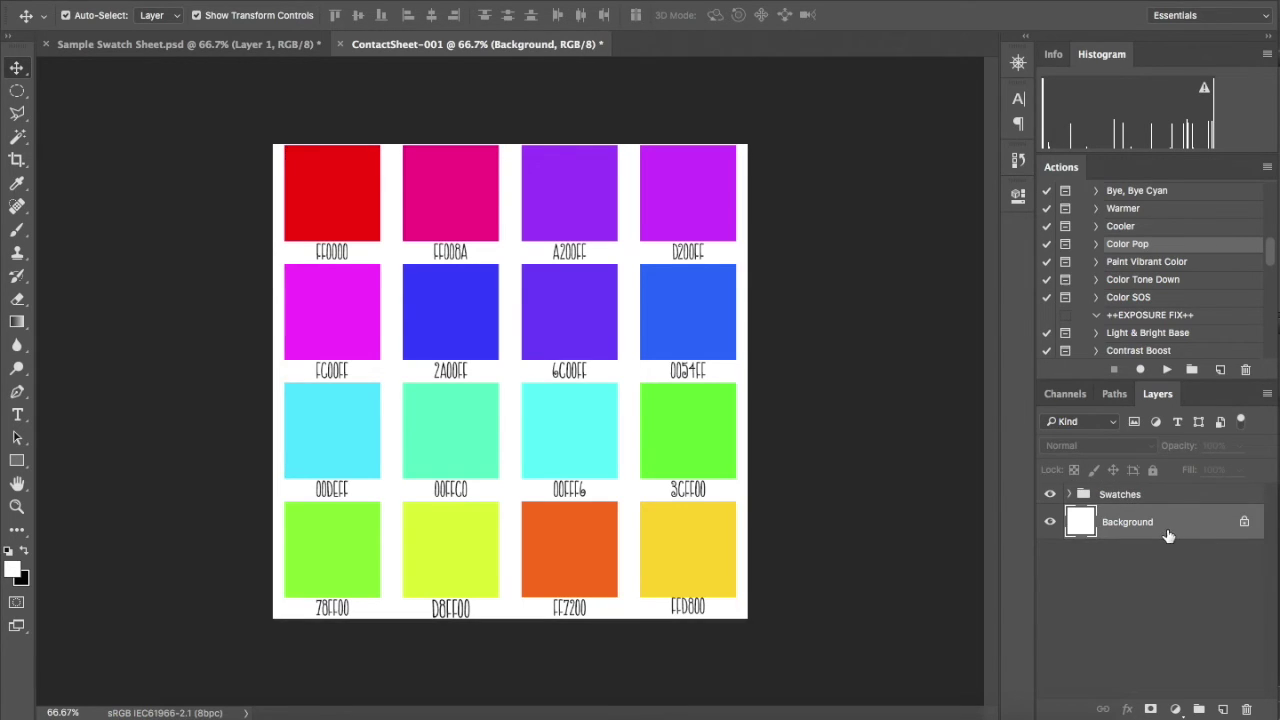
click(240, 0)
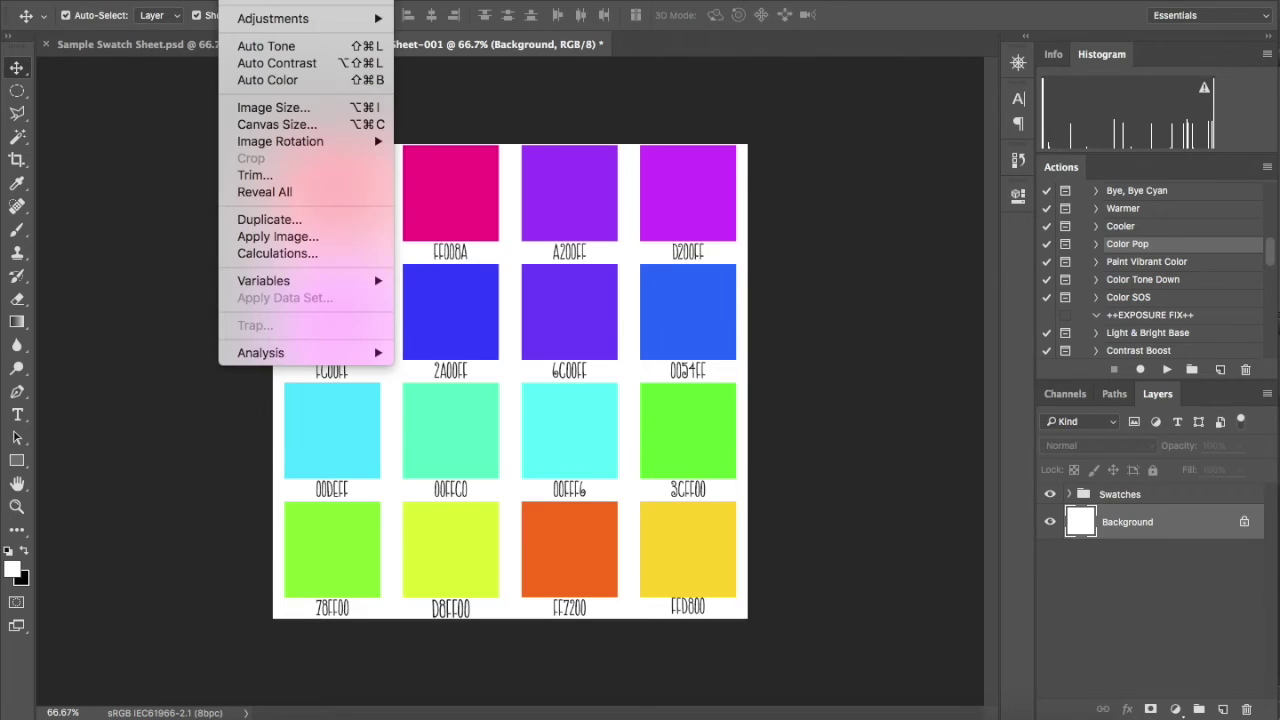
click(277, 125)
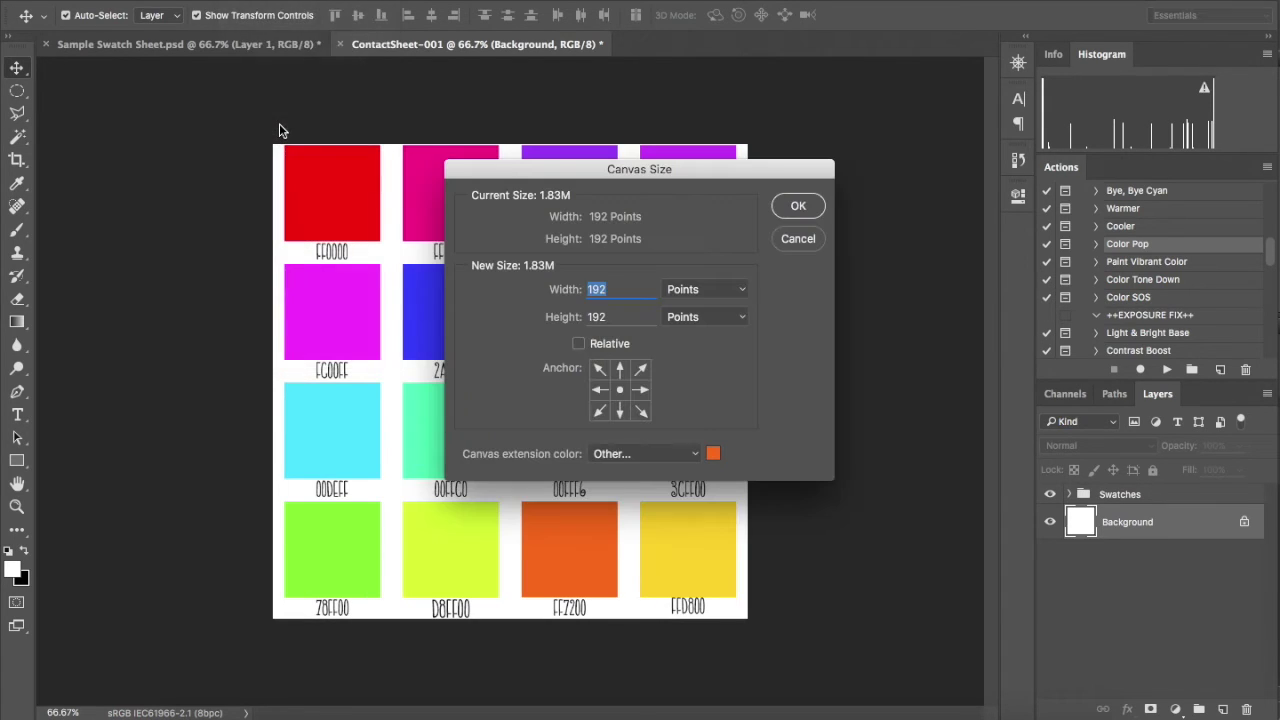
click(685, 289)
click(685, 227)
text(1000)
key(Tab)
text(1000)
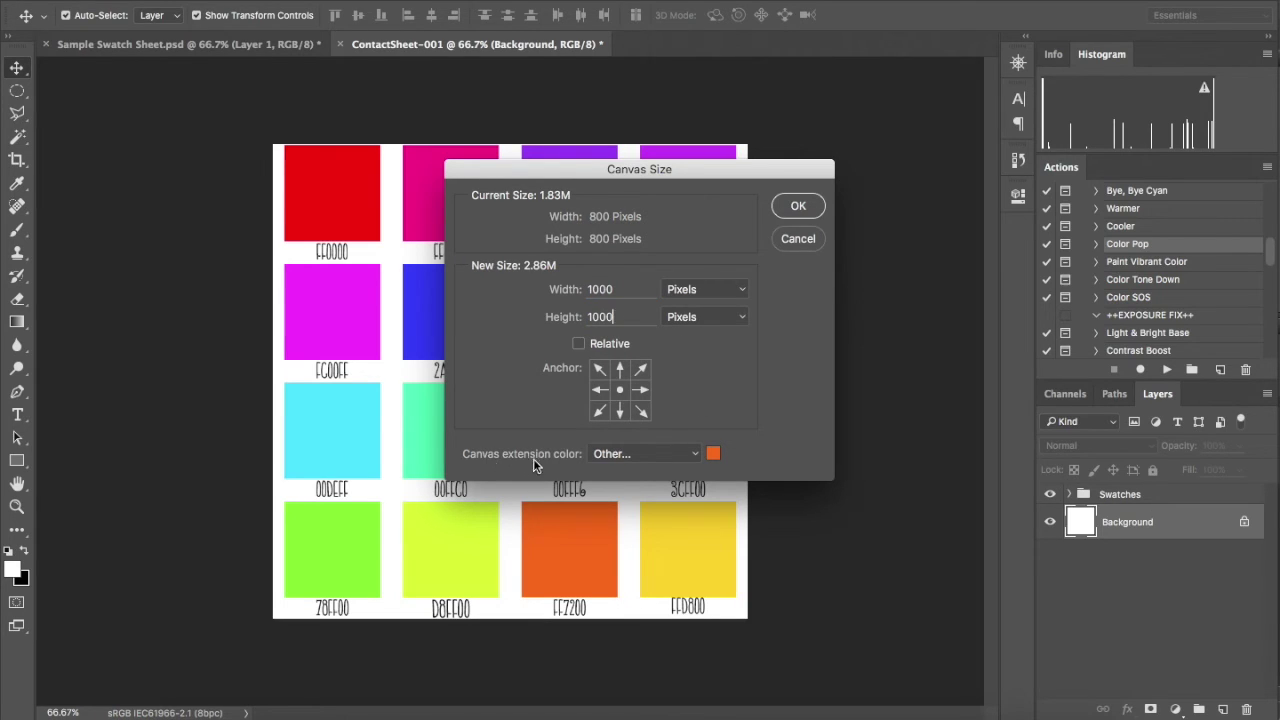
click(607, 456)
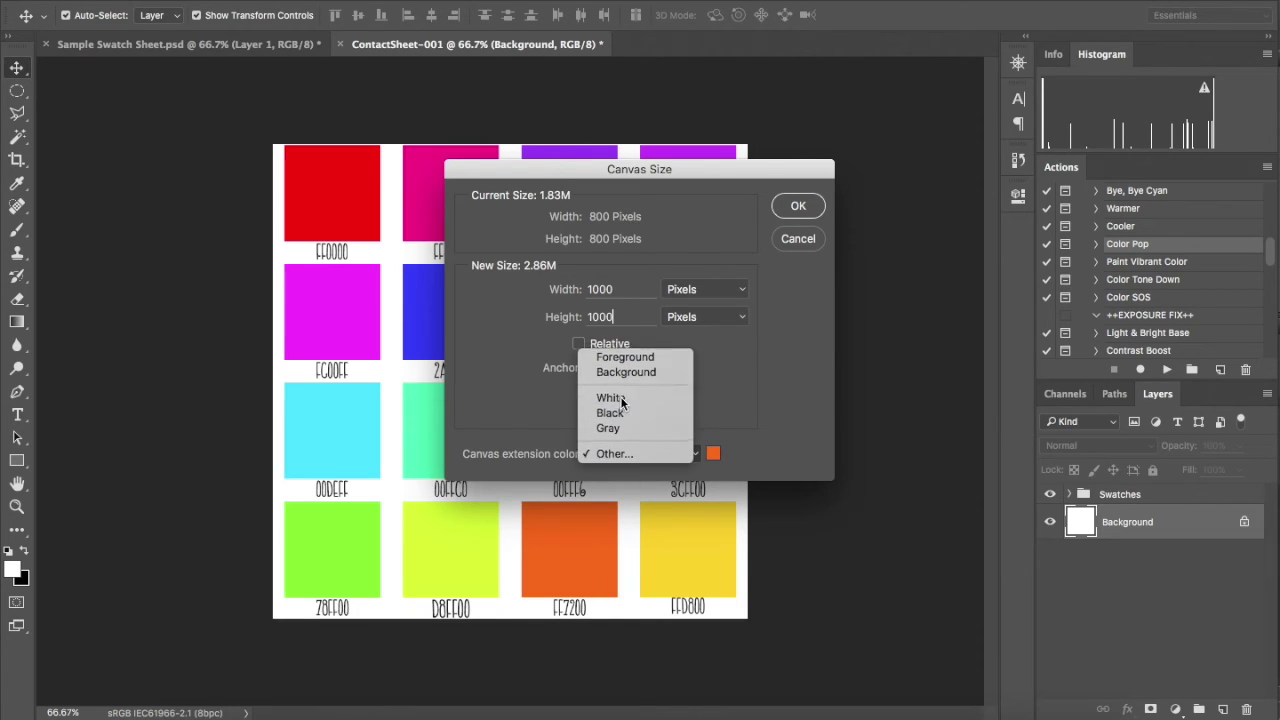
click(590, 398)
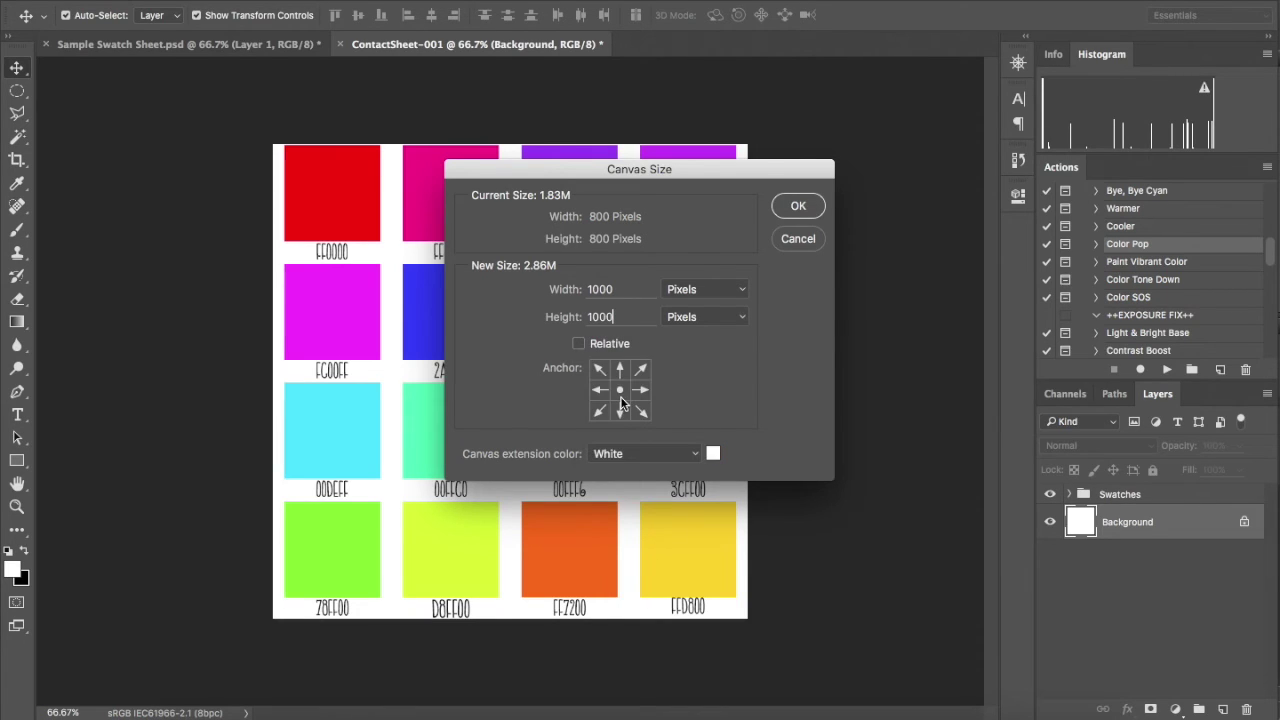
click(798, 207)
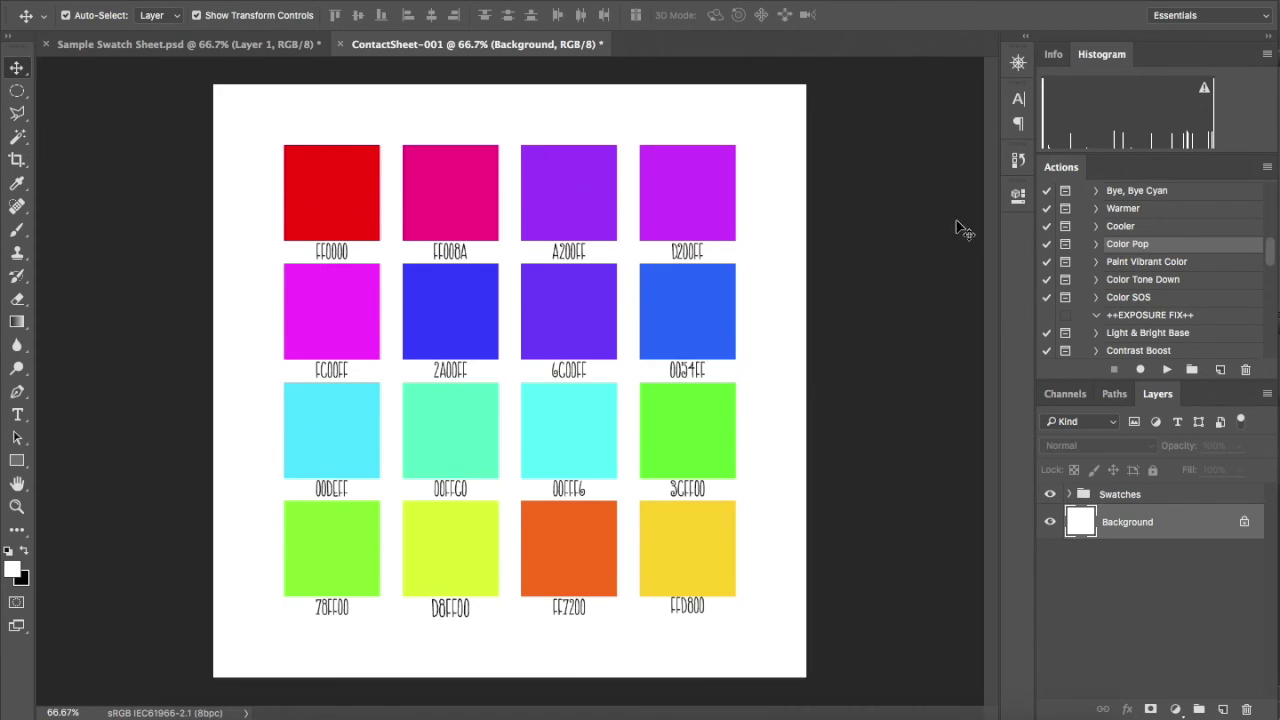
Move the Swatches group straight down by about 80 pixels to leave room for a title above the swatches
click(1126, 502)
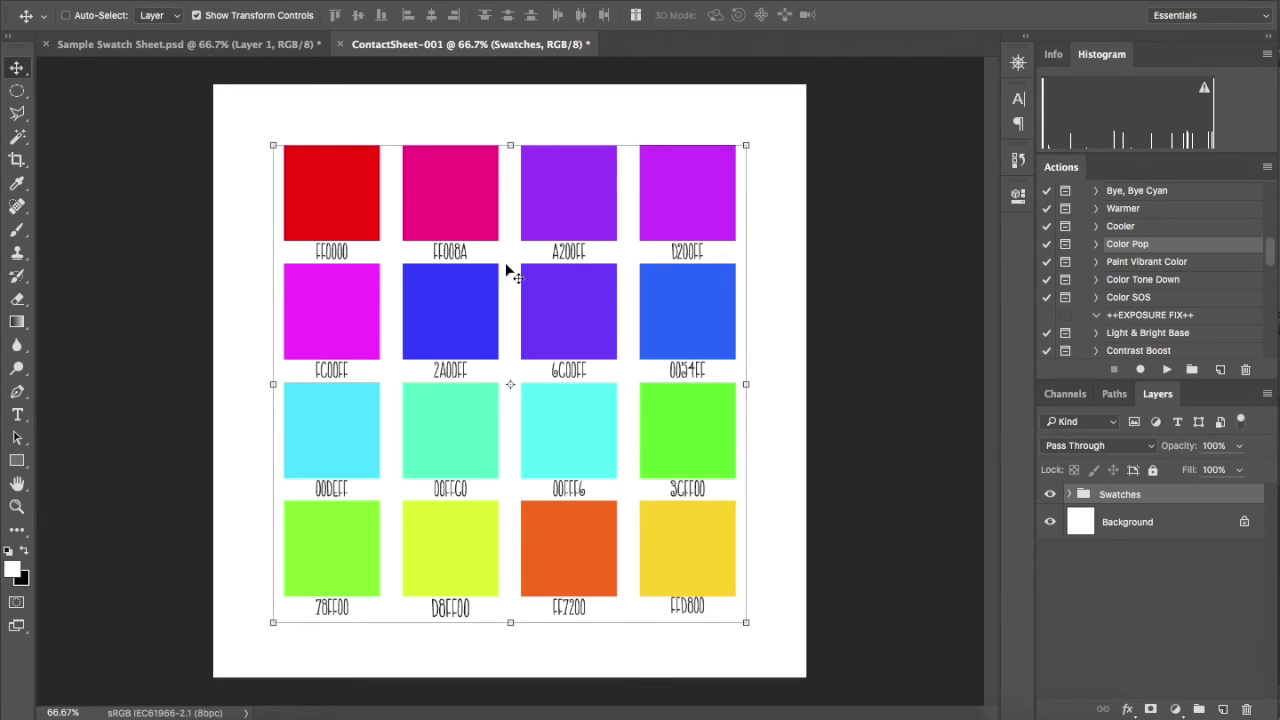
drag(554, 300, 553, 348)
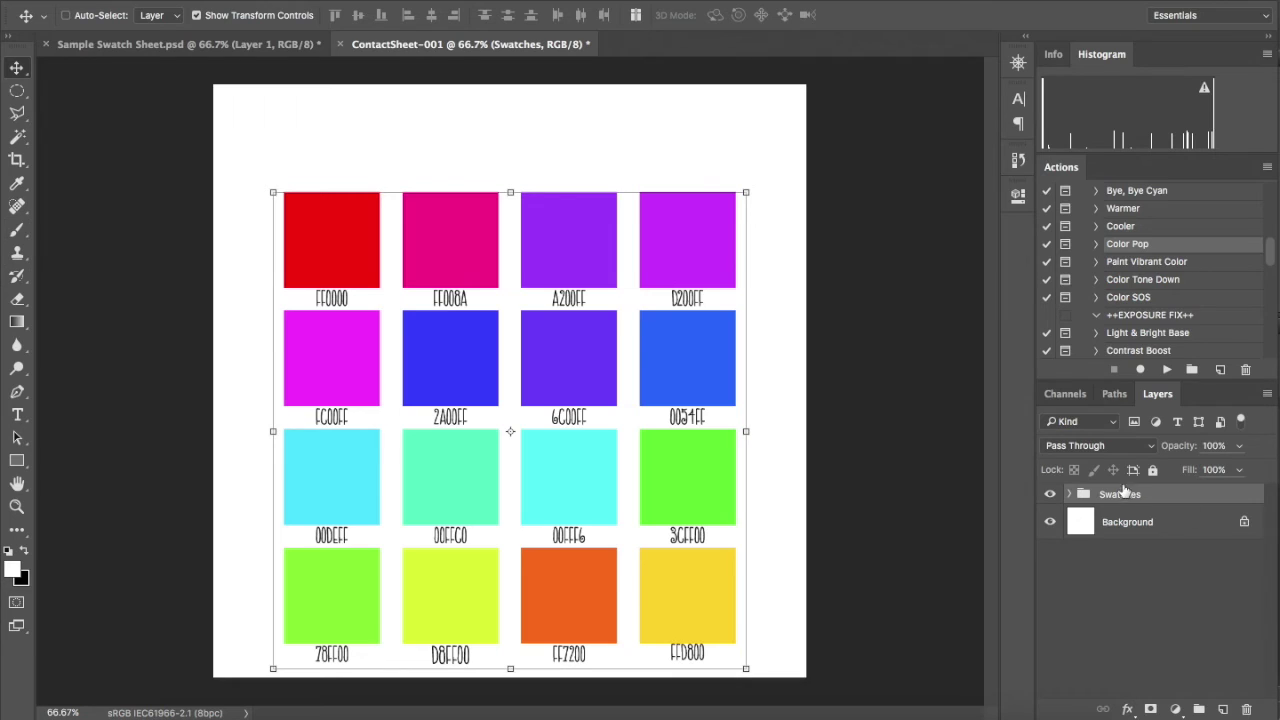
Start a centre-aligned text line in black (000000) in the blank area above the swatches, with a size of 36 pt
click(18, 420)
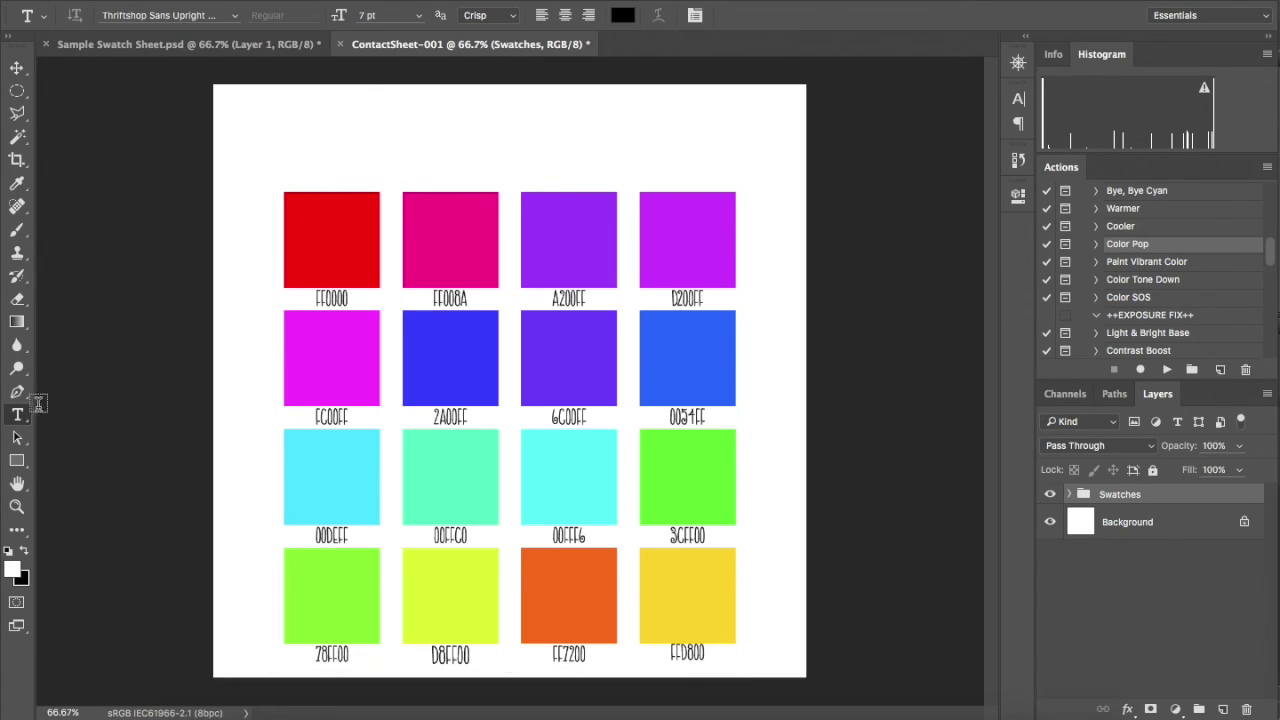
click(507, 114)
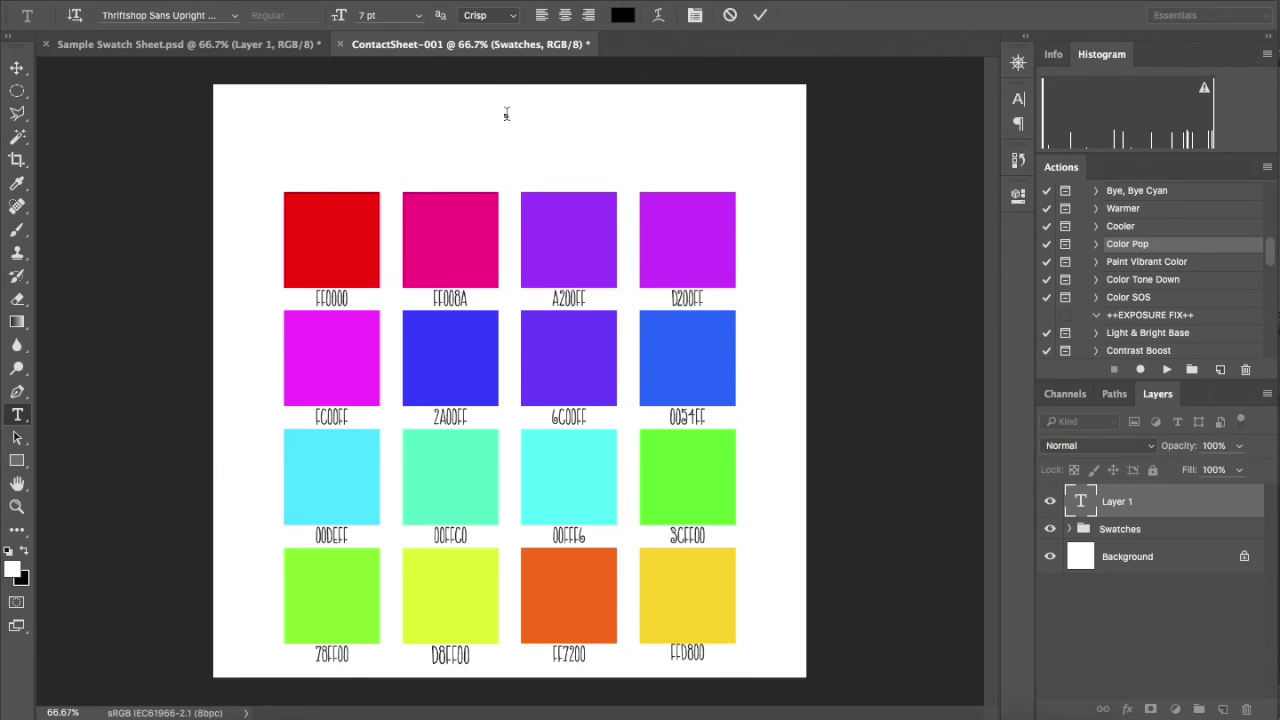
click(621, 17)
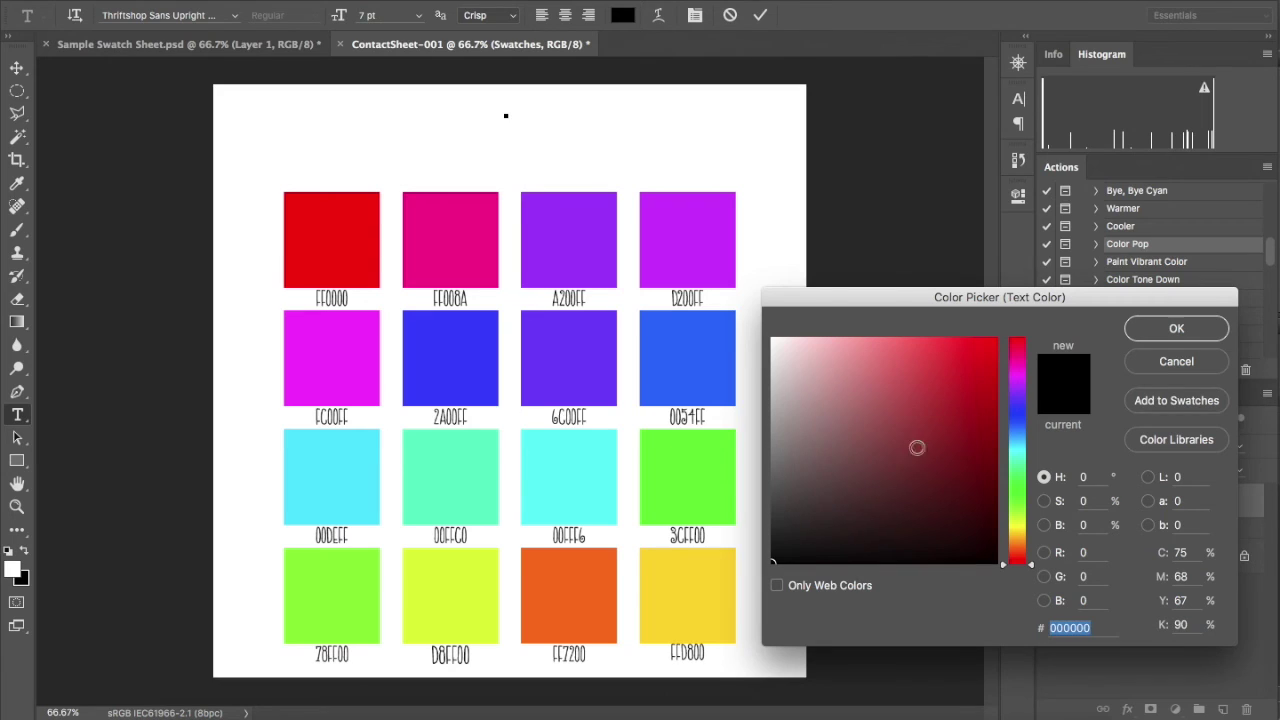
click(1176, 329)
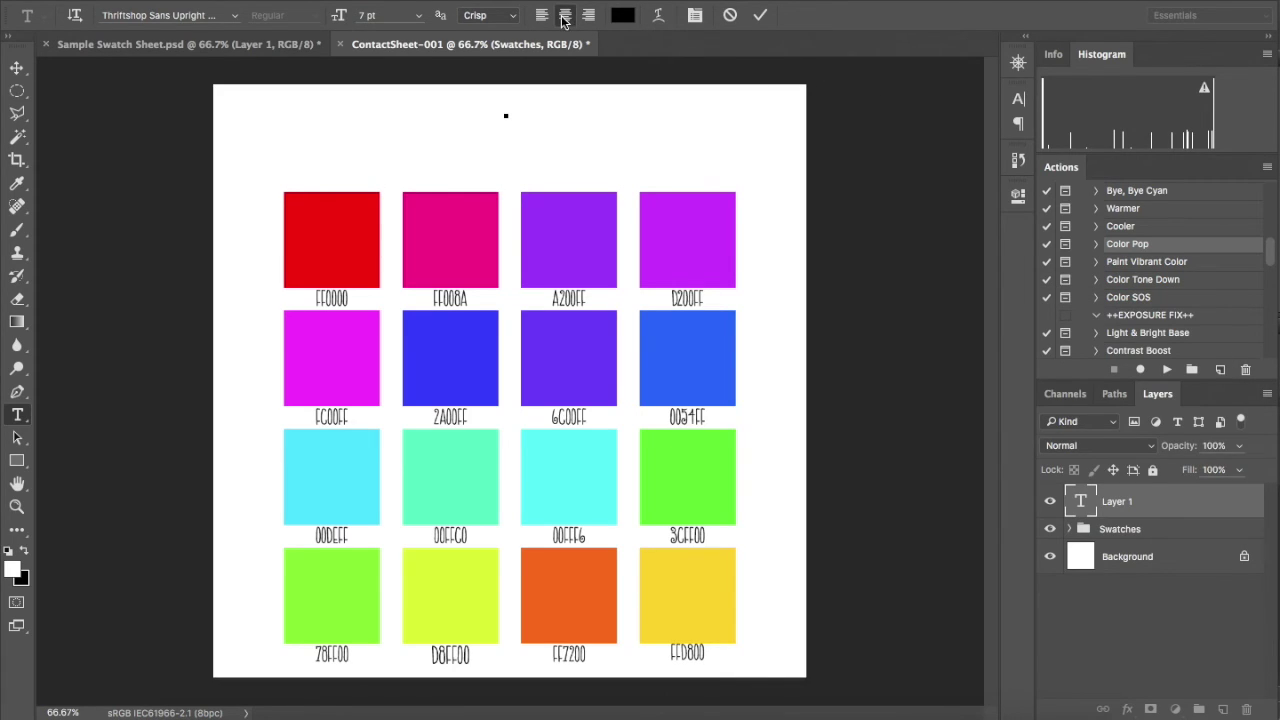
click(420, 18)
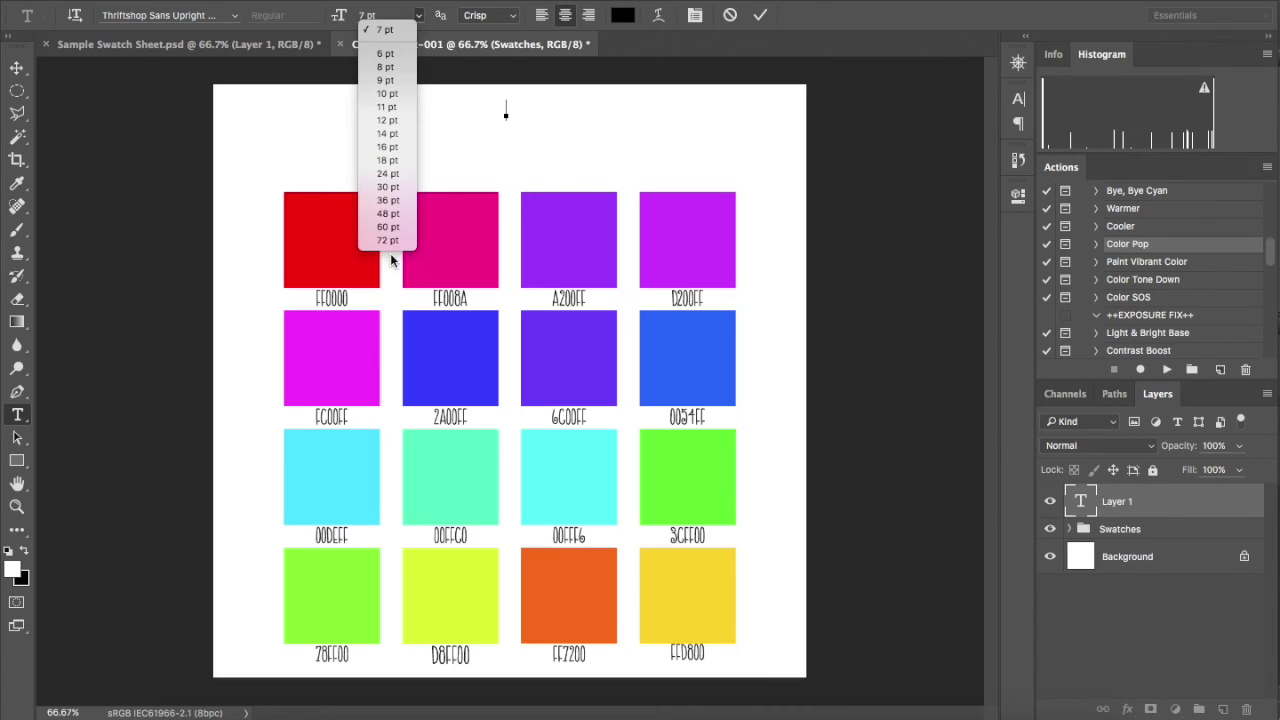
click(388, 240)
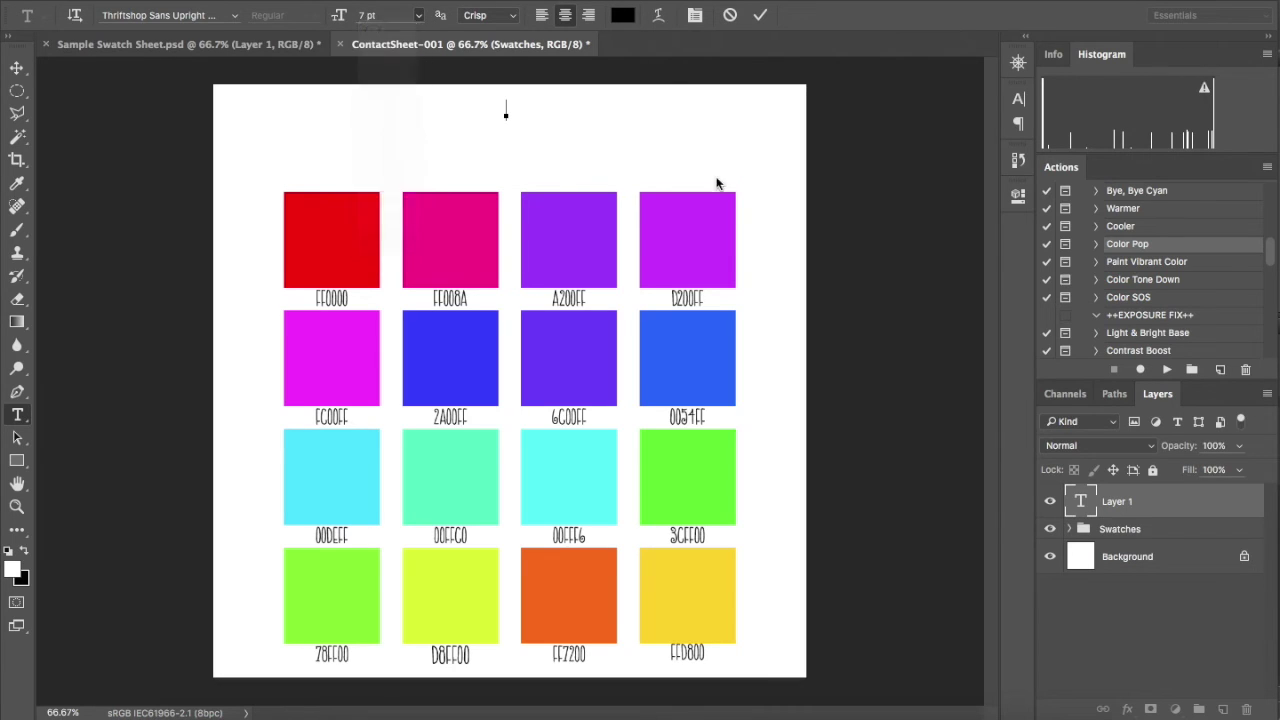
click(419, 20)
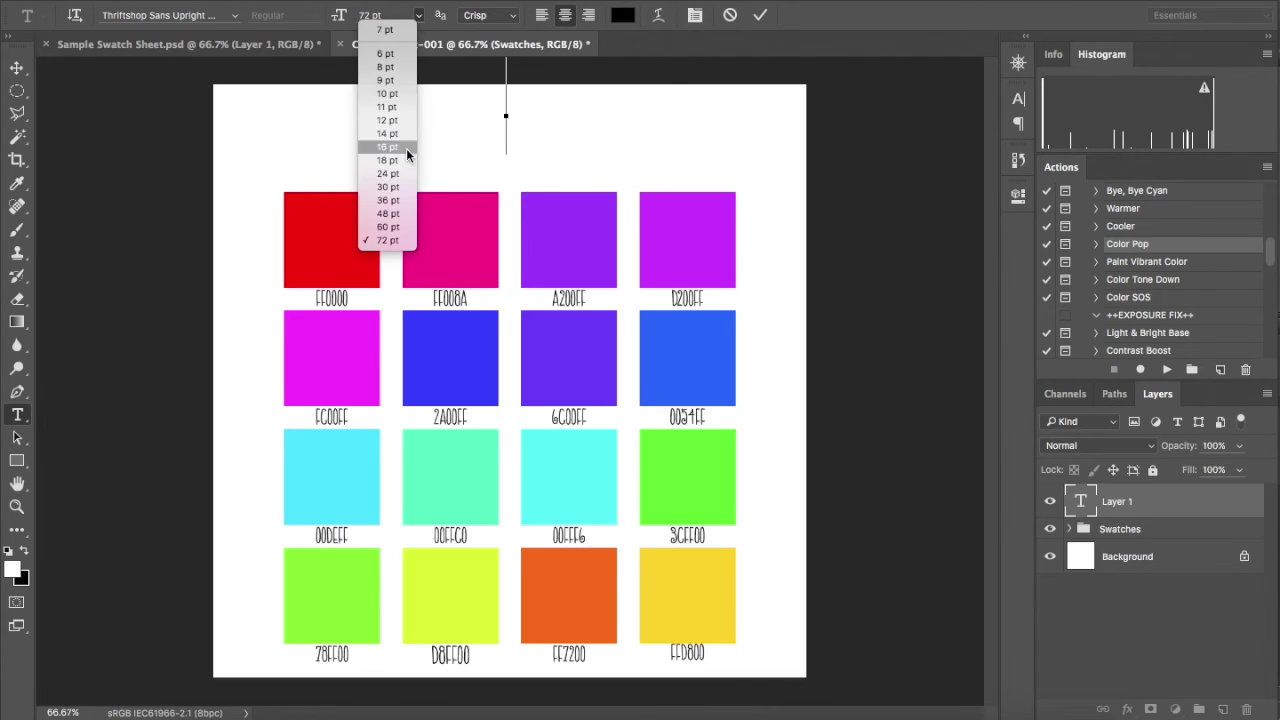
click(405, 201)
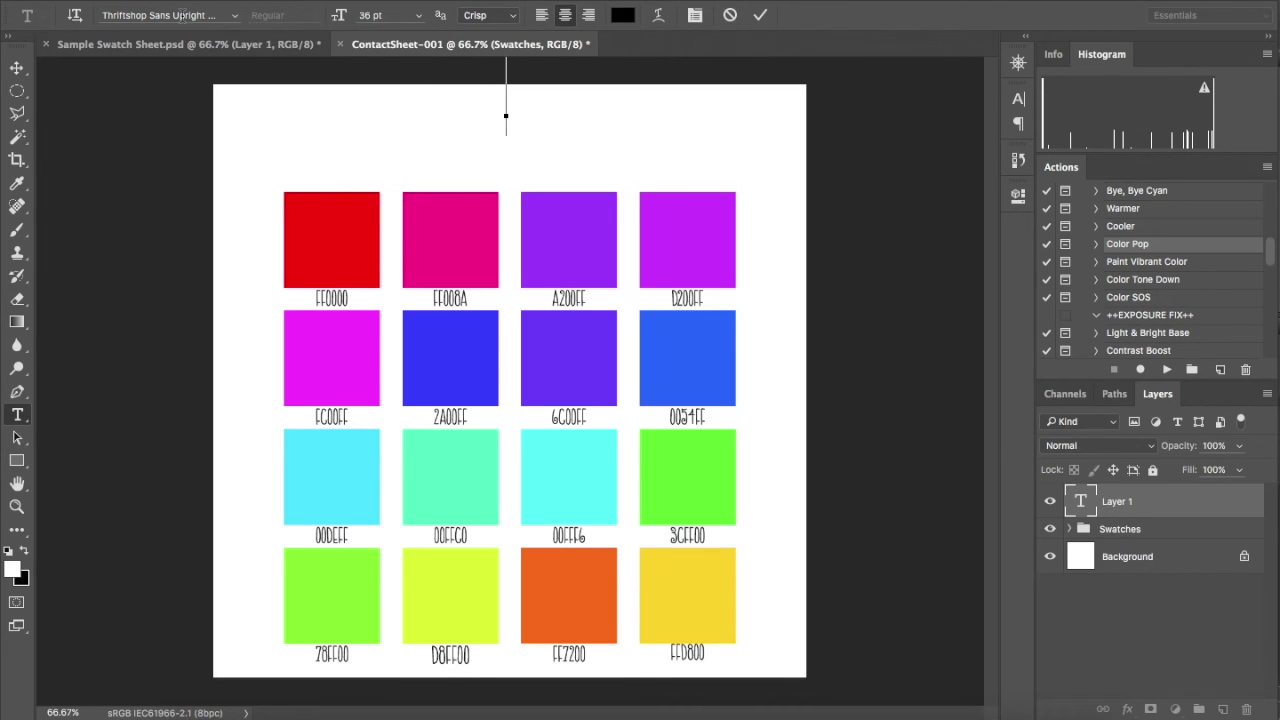
Write the title Color Options in Thriftshop Brush Serif Shadow and move it down until it fits inside the canvas
click(236, 16)
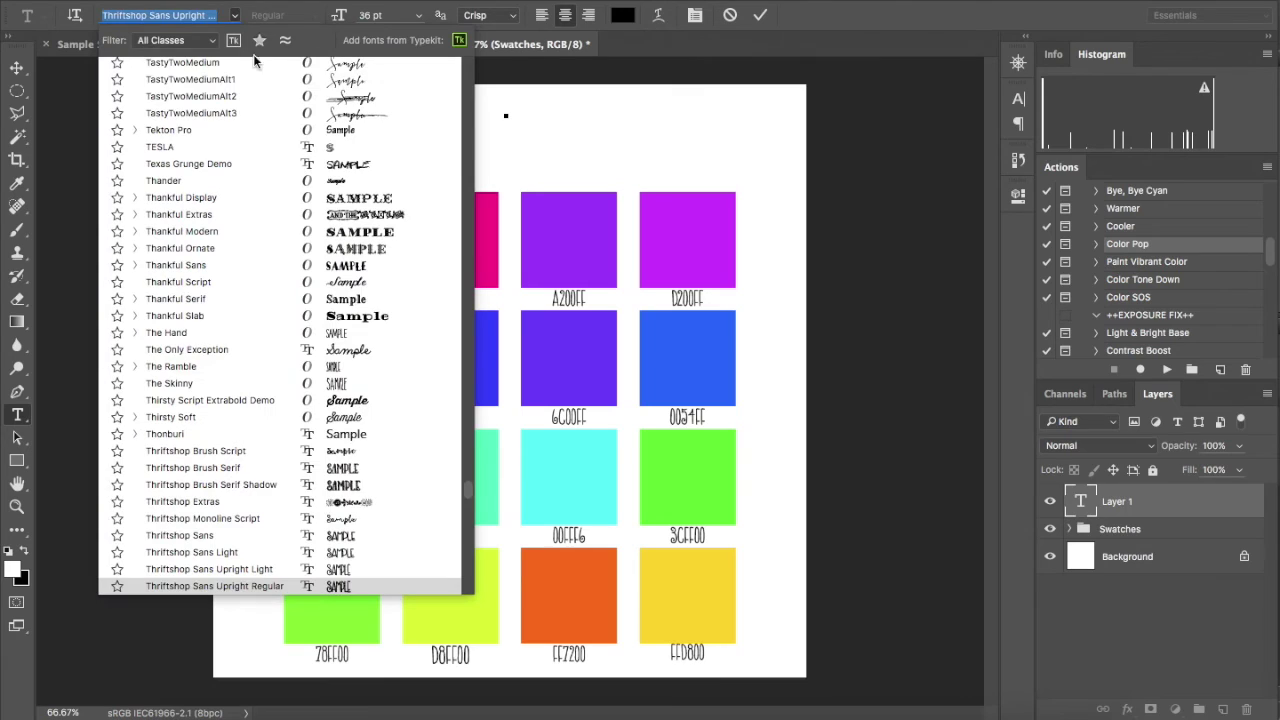
click(340, 485)
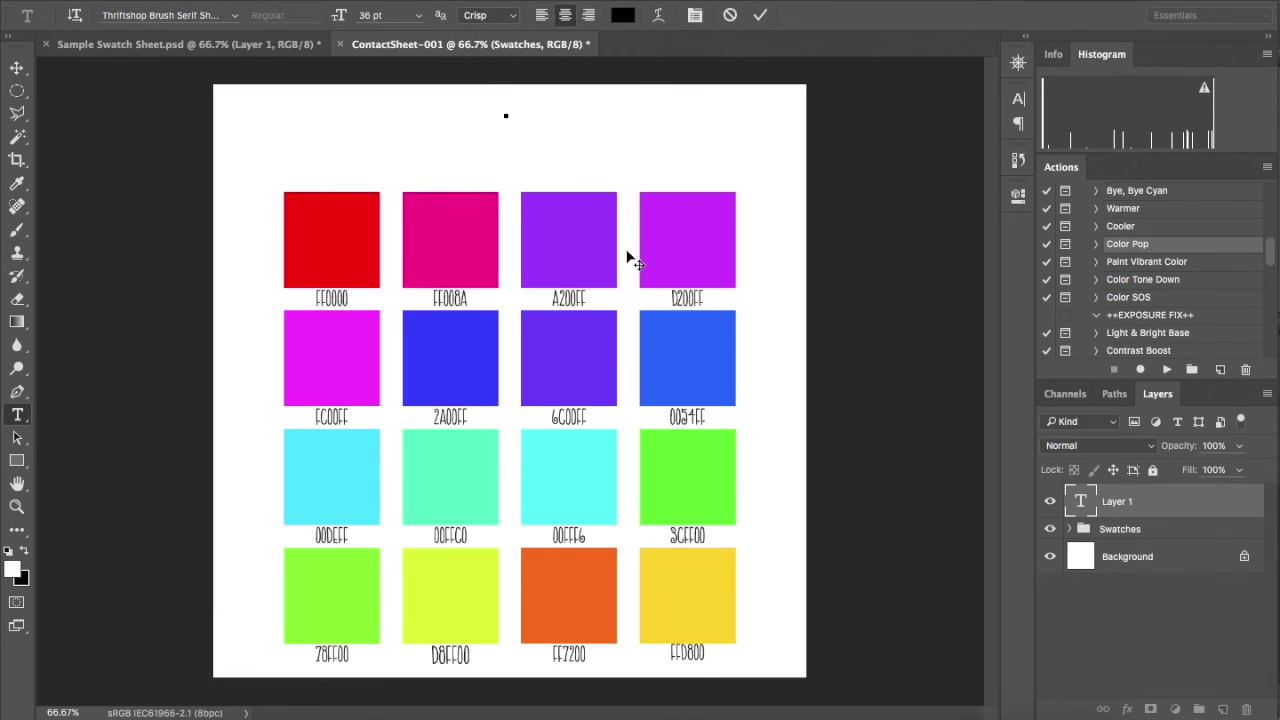
text(COLOR)
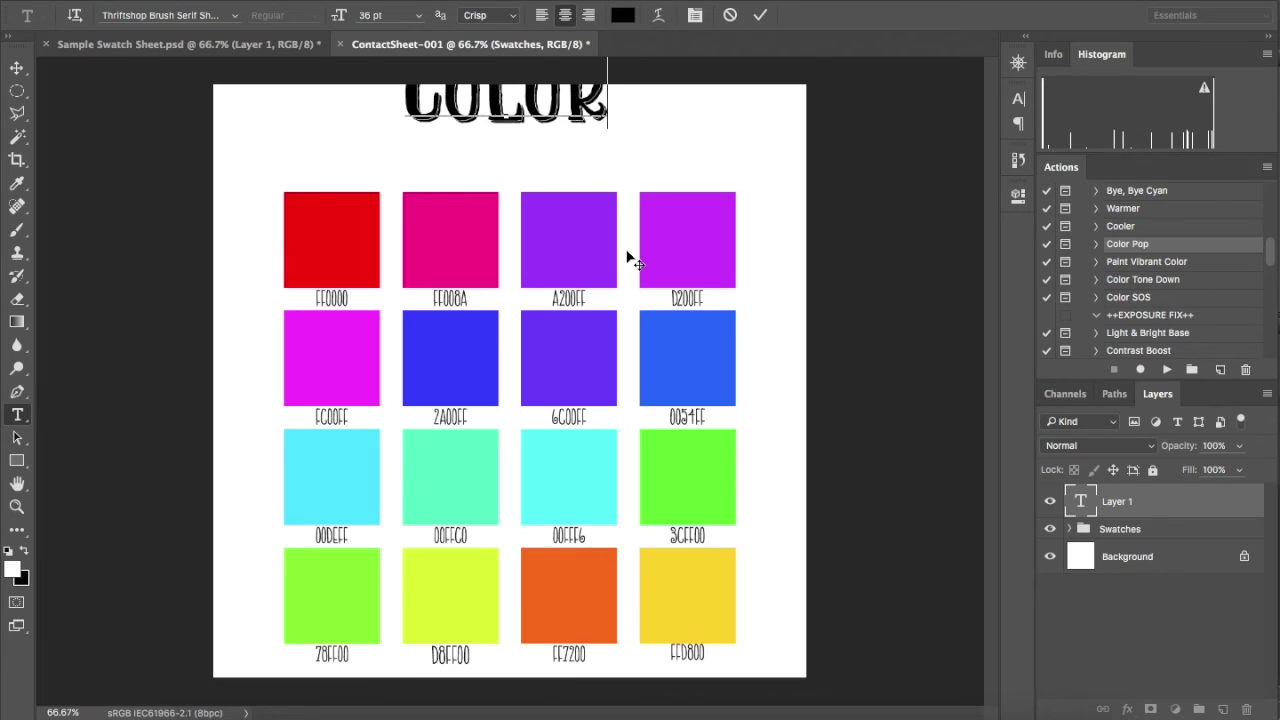
text( OPTIONS)
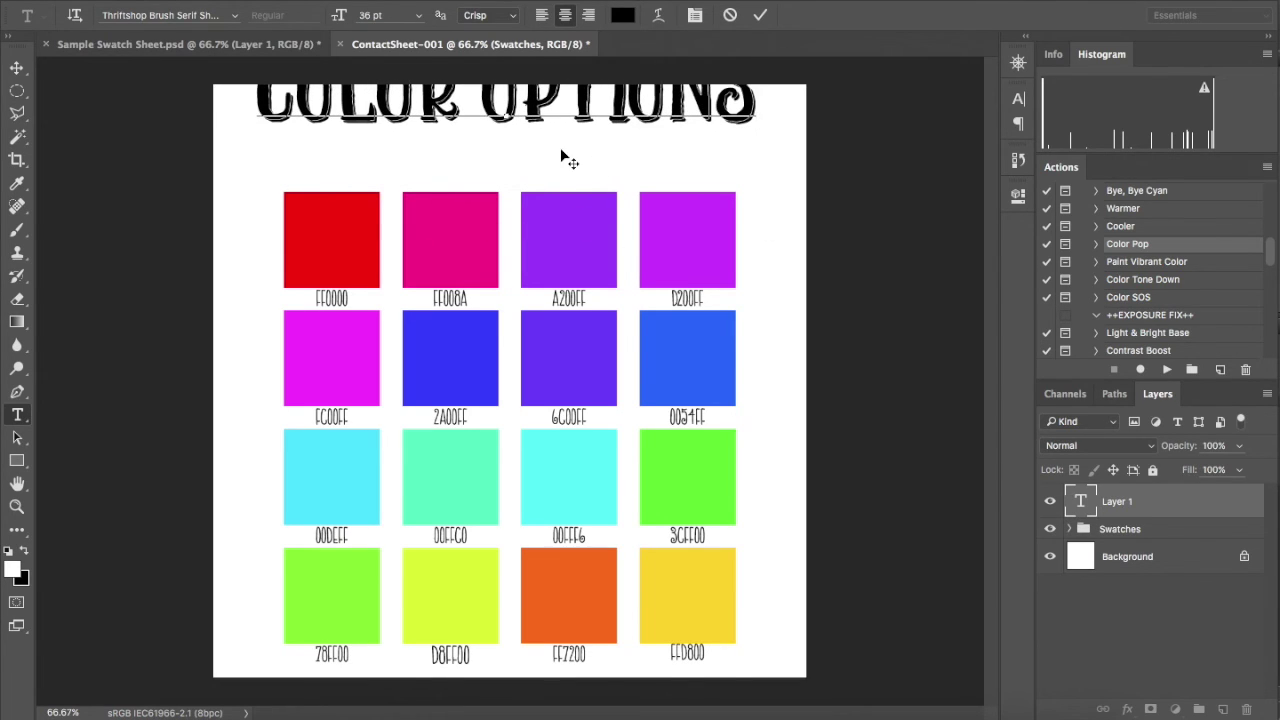
drag(566, 157, 567, 193)
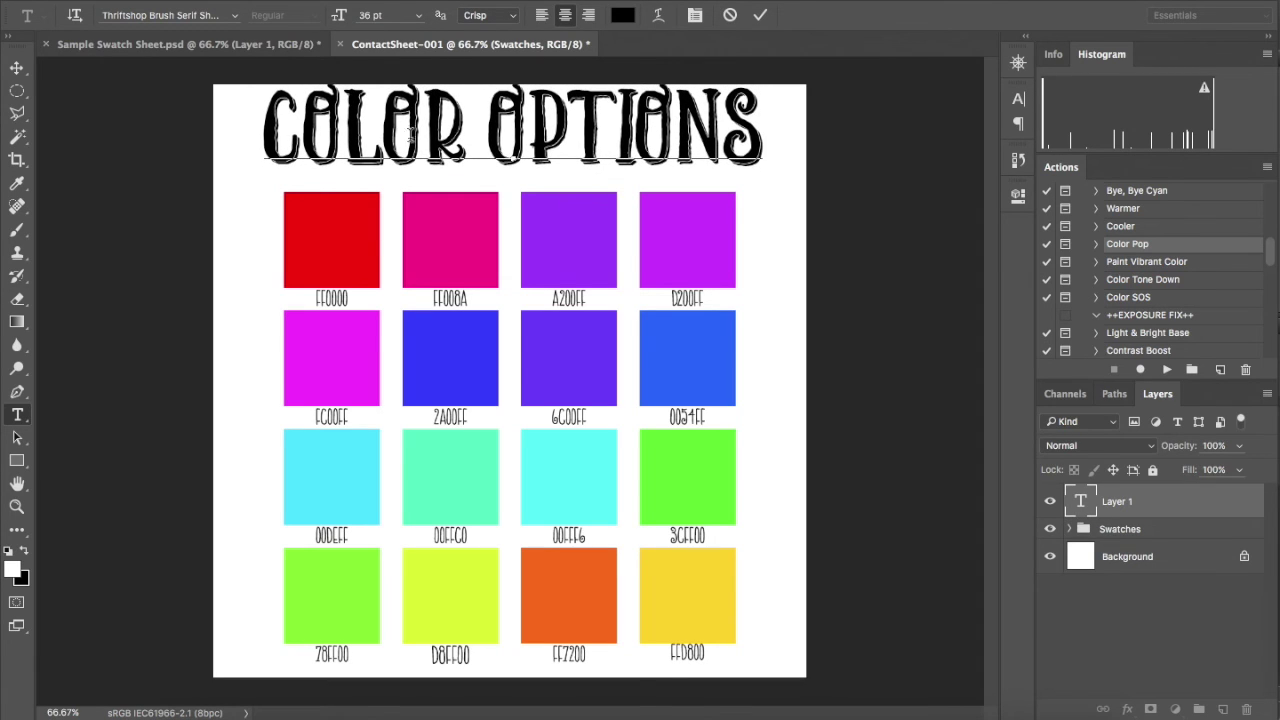
Scale the Color Options title proportionally to about 77% and centre it horizontally above the swatches
click(17, 68)
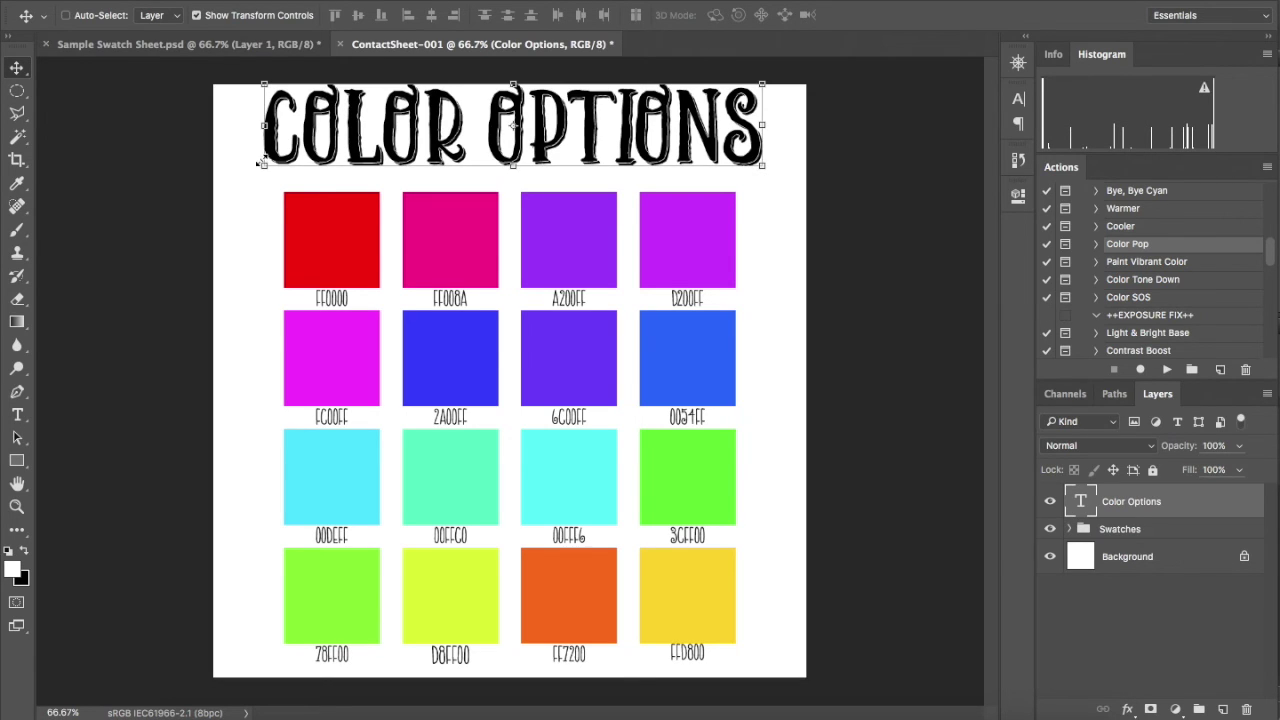
drag(261, 166, 379, 148)
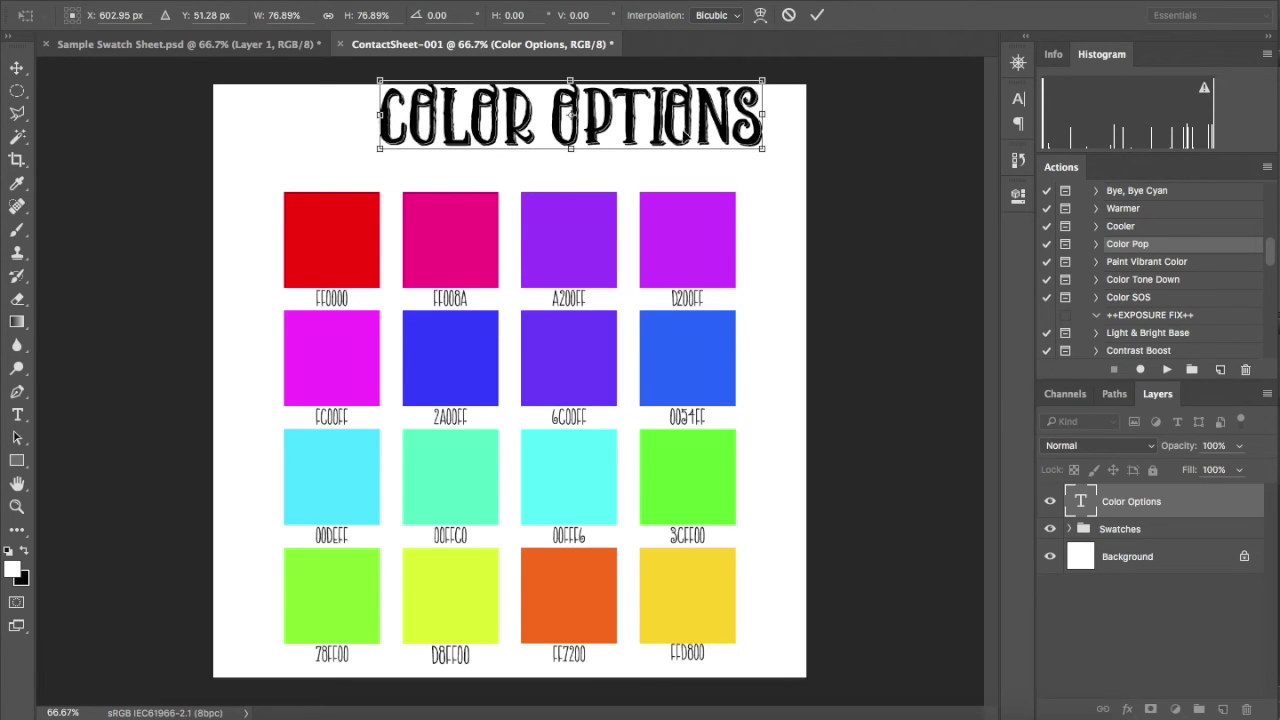
drag(570, 115, 509, 129)
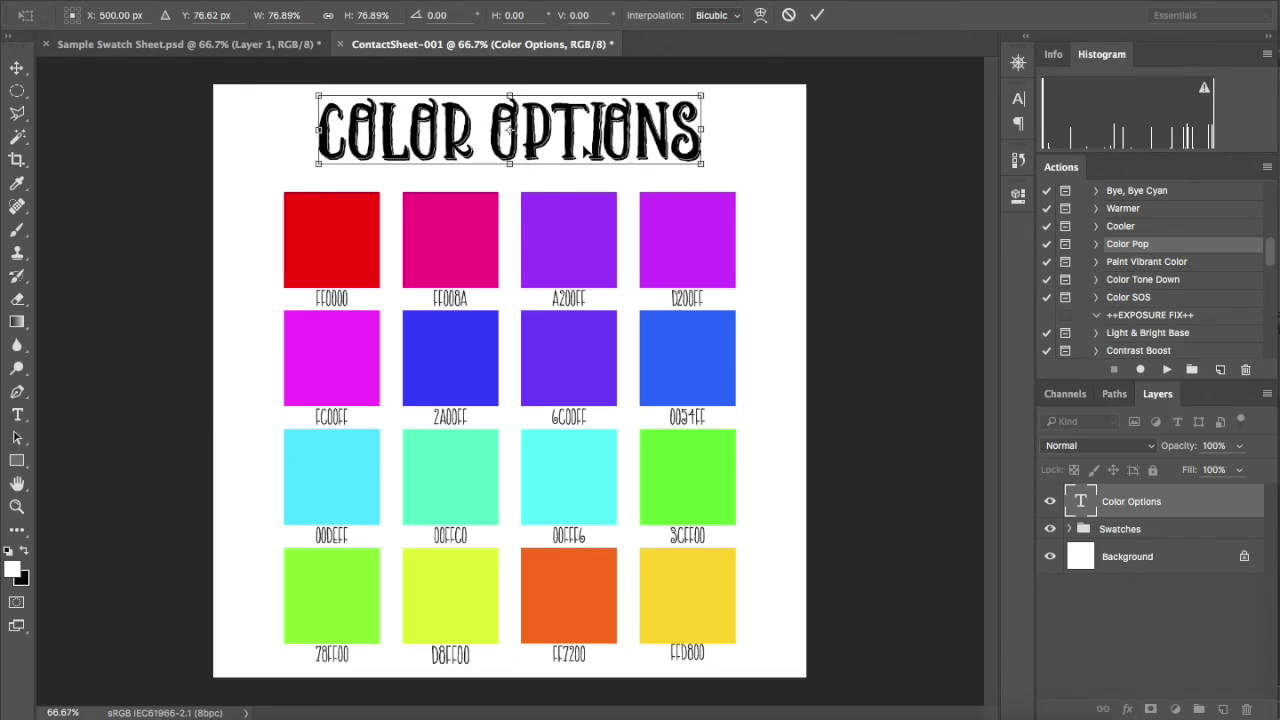
key(Return)
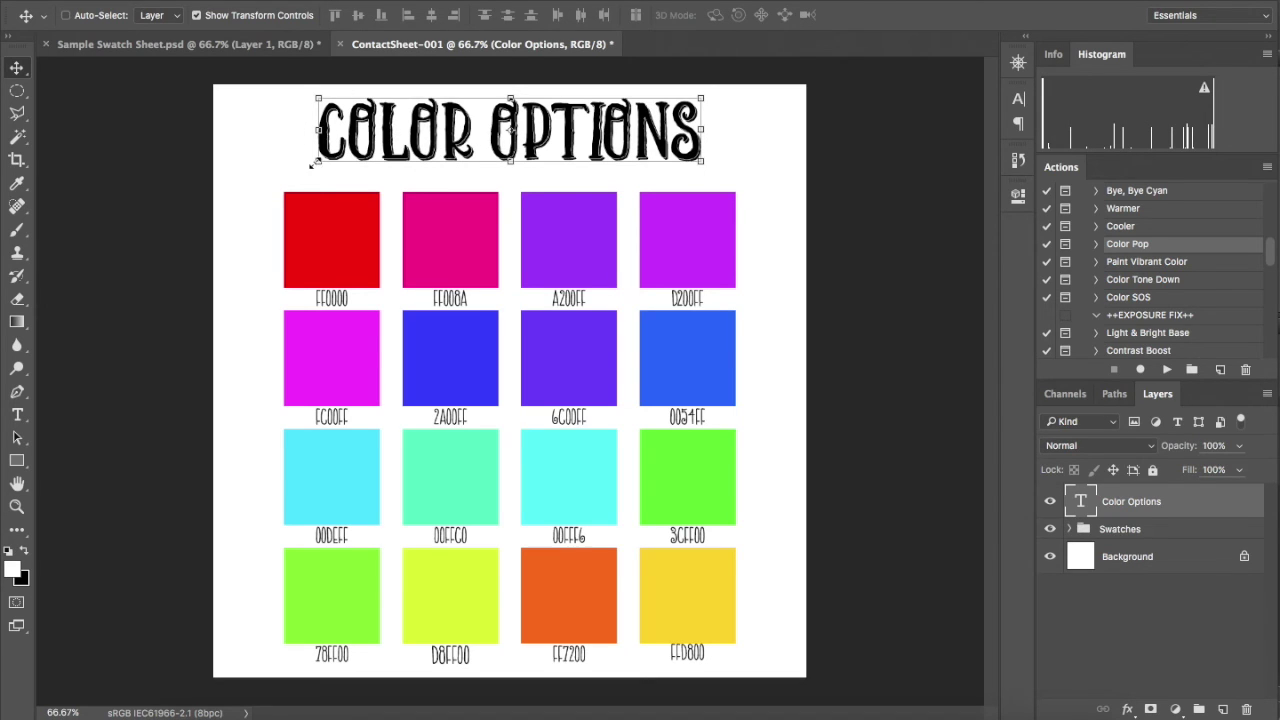
Scale the Color Options title down further to about 94% and recentre it above the swatches, checking the Snap To options
drag(312, 162, 343, 158)
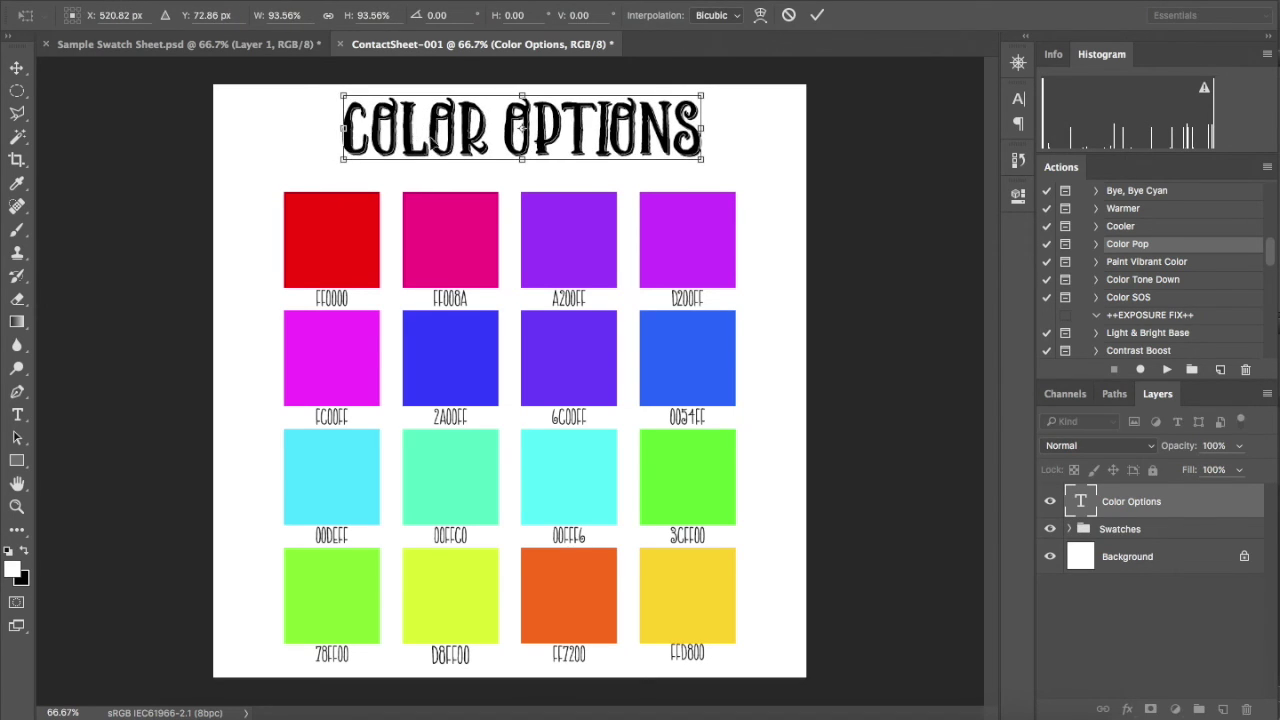
mouse_move(543, 148)
mouse_down()
mouse_move(513, 151)
mouse_move(527, 152)
mouse_up()
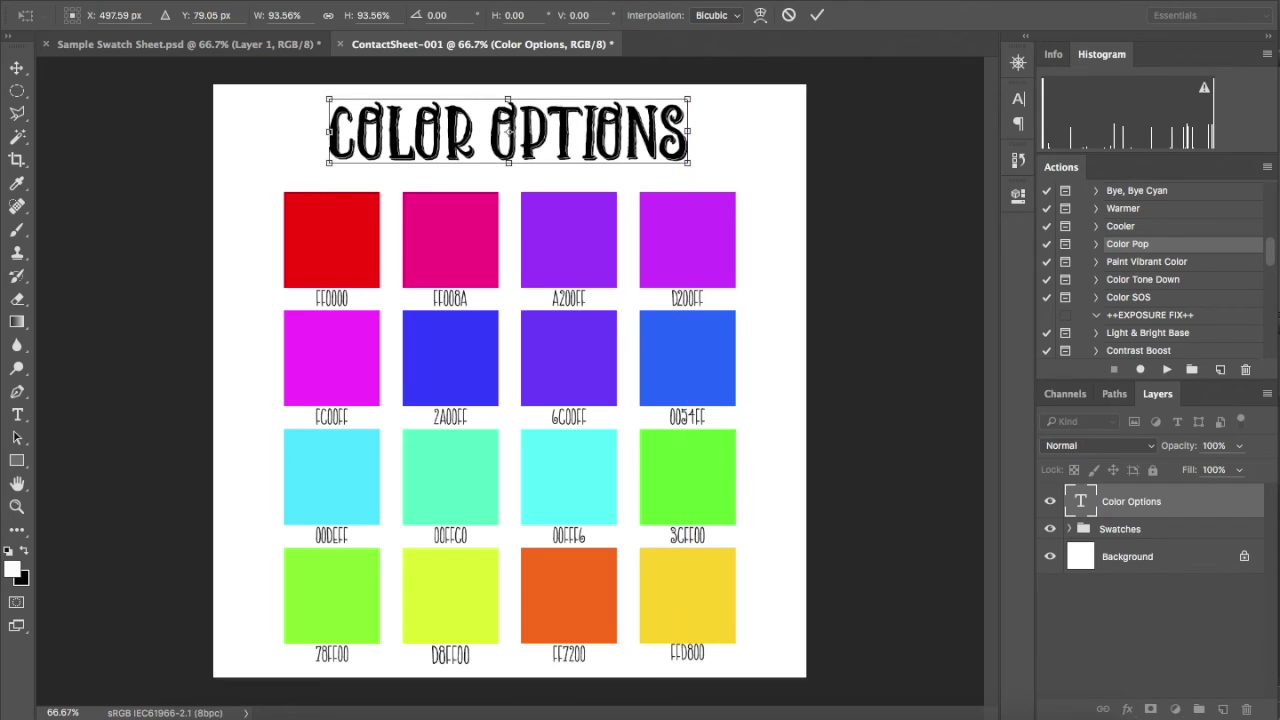
click(510, 0)
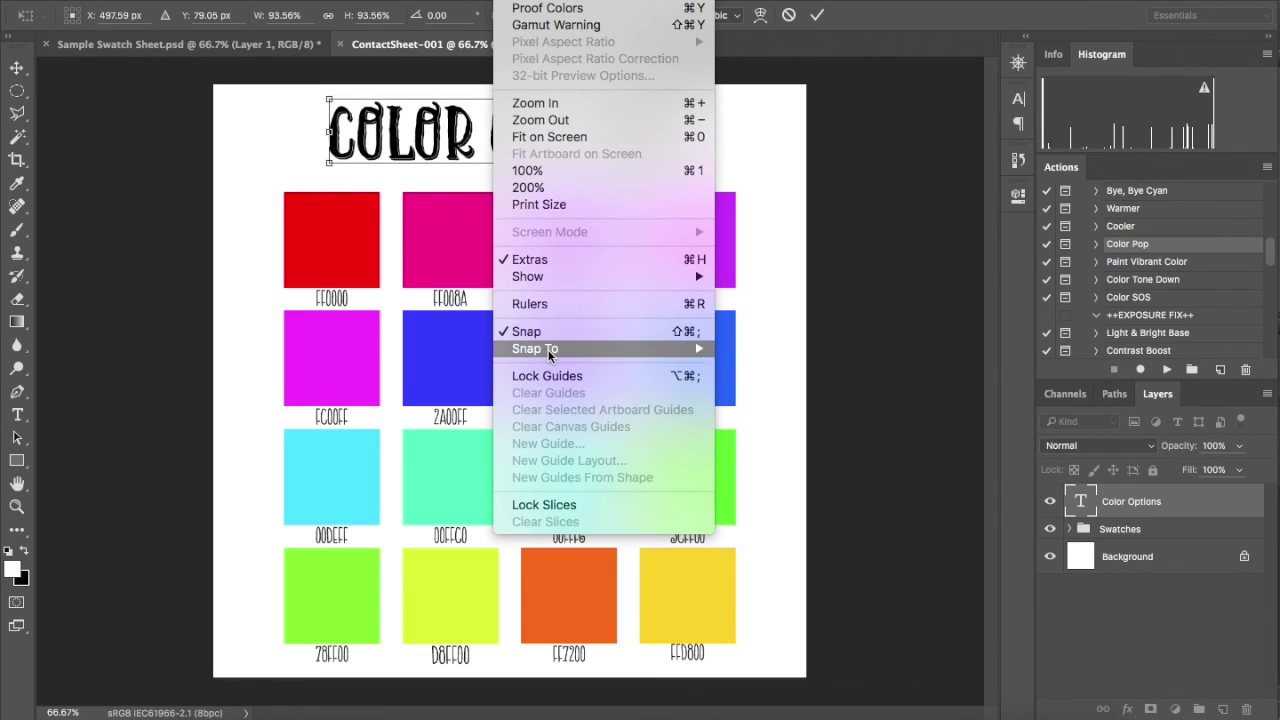
mouse_move(589, 347)
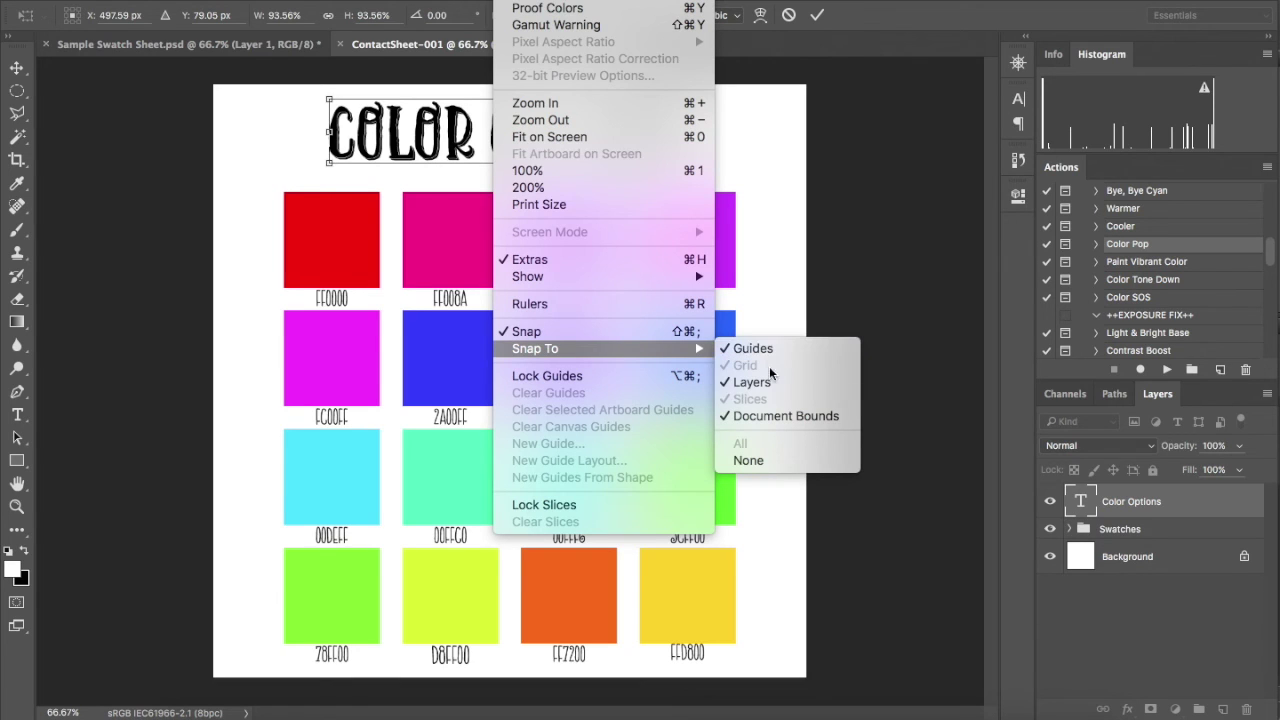
click(460, 152)
mouse_move(460, 152)
mouse_down()
mouse_move(479, 148)
mouse_move(467, 148)
mouse_up()
key(Return)
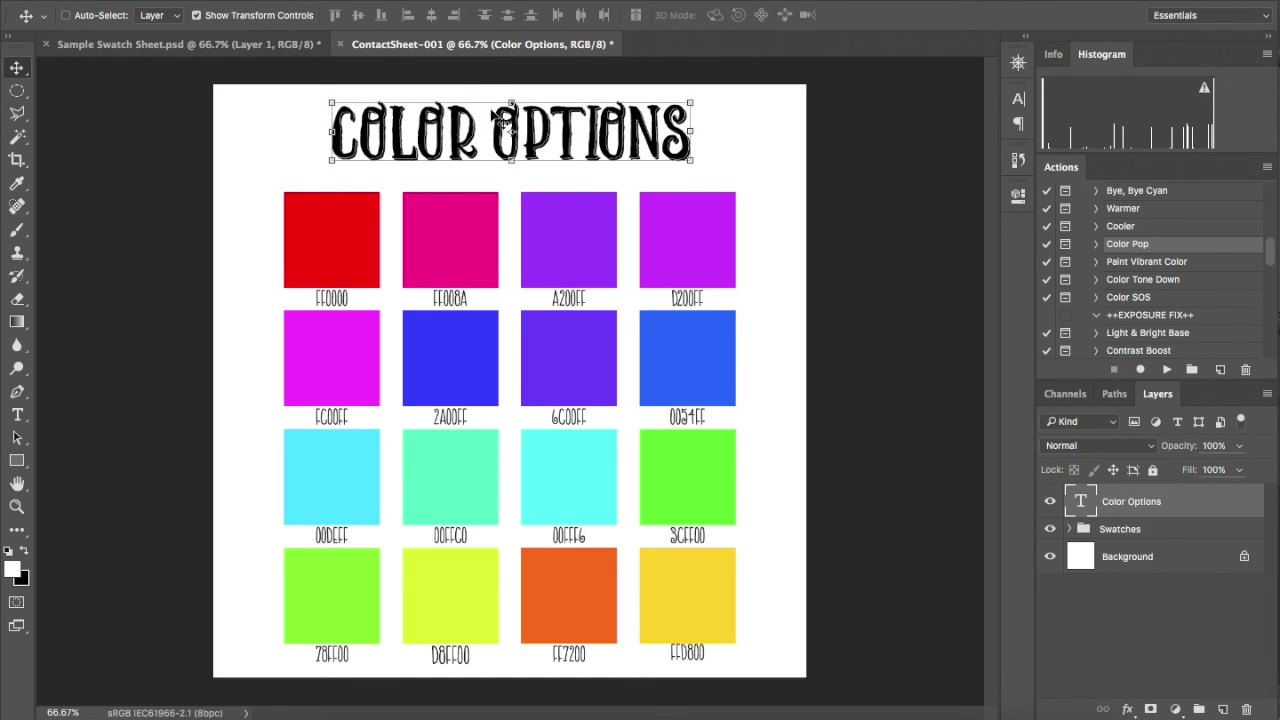
Start a new text line centred just below the Color Options title in Thriftshop Sans Light at 8 pt
click(18, 416)
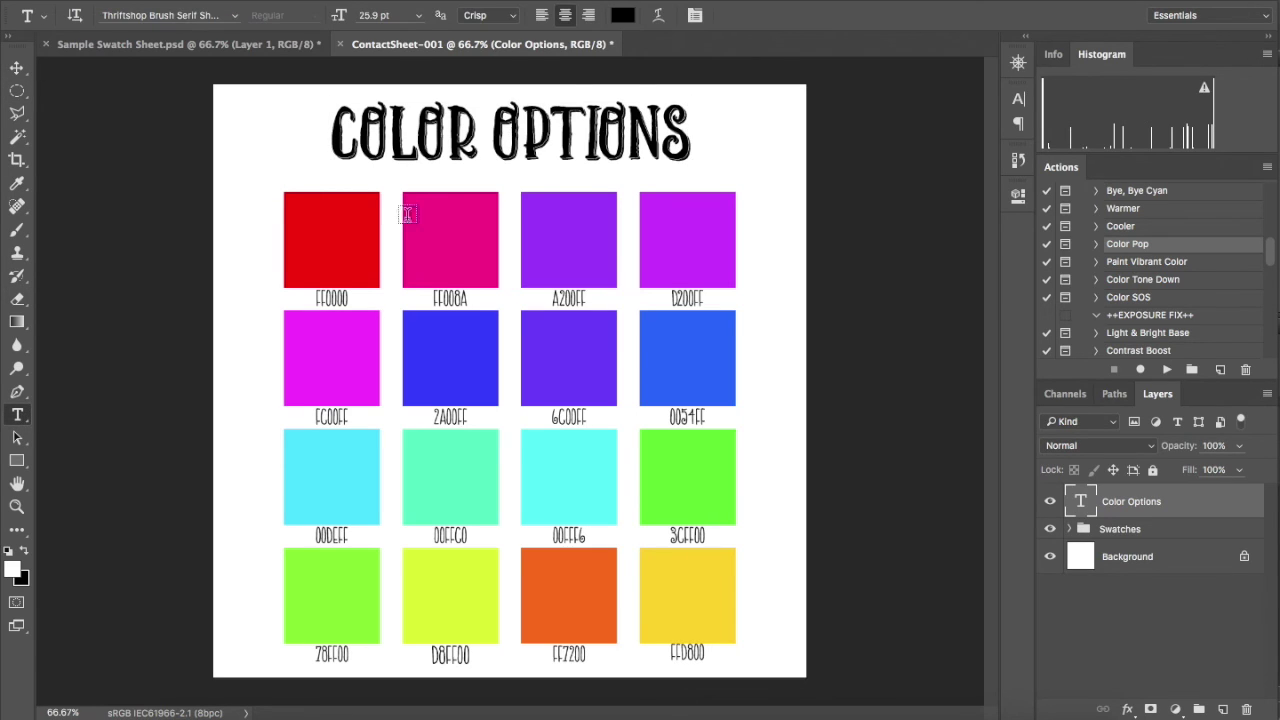
click(510, 178)
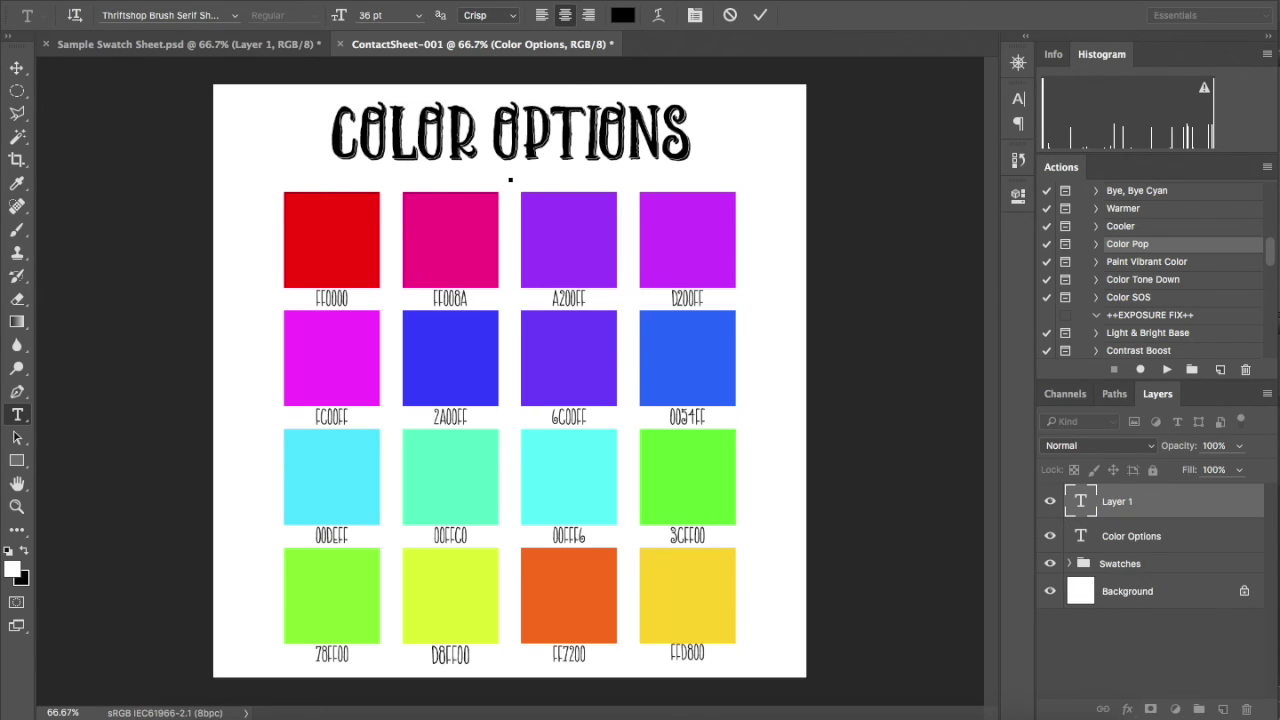
click(419, 15)
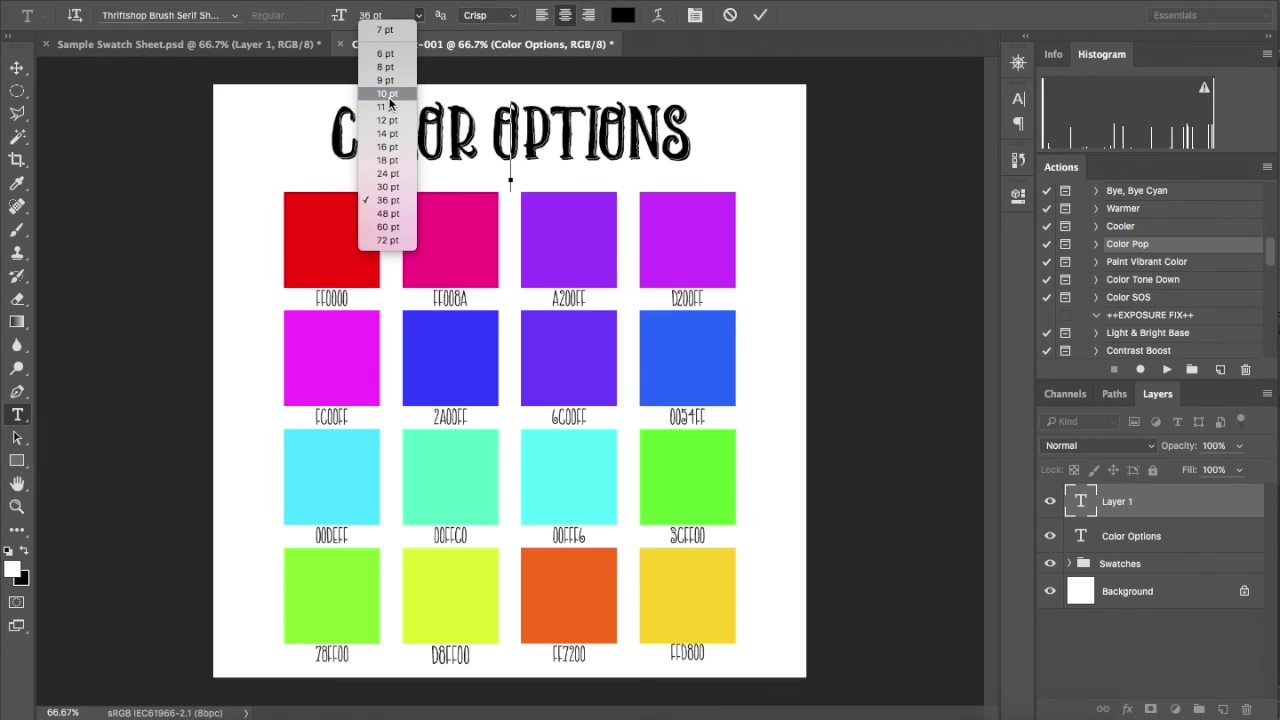
click(386, 67)
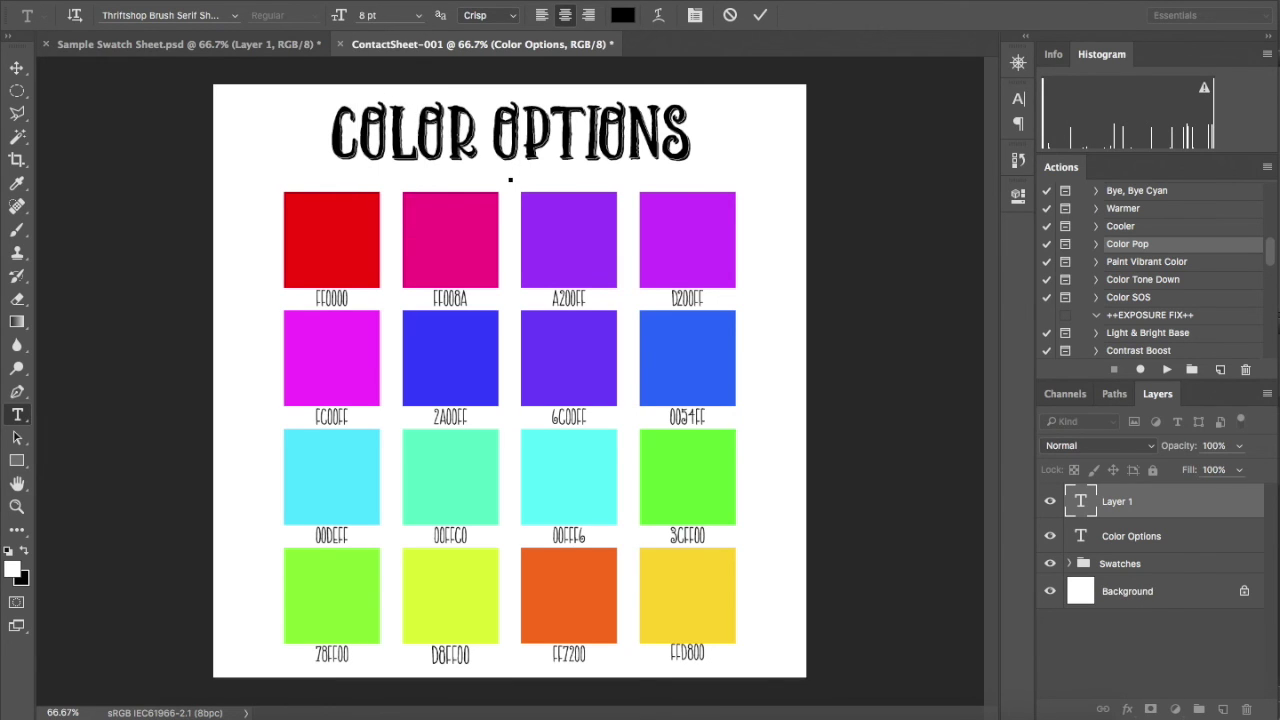
click(237, 22)
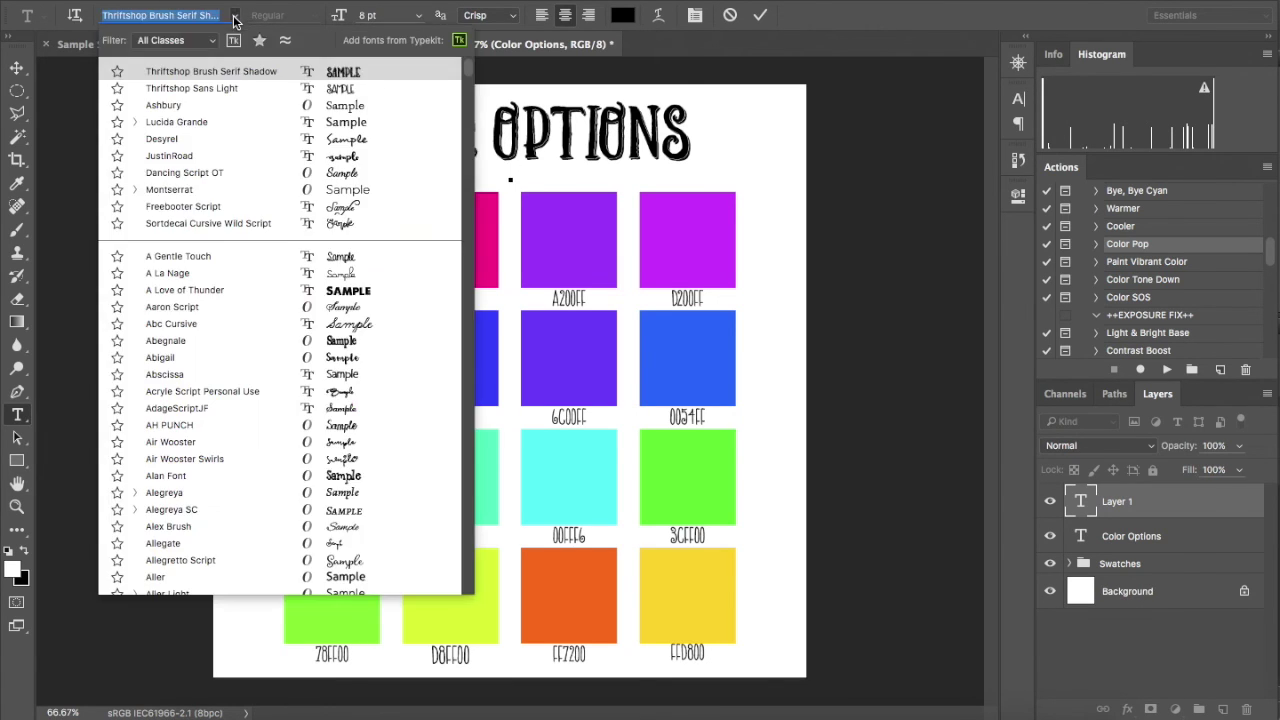
click(348, 90)
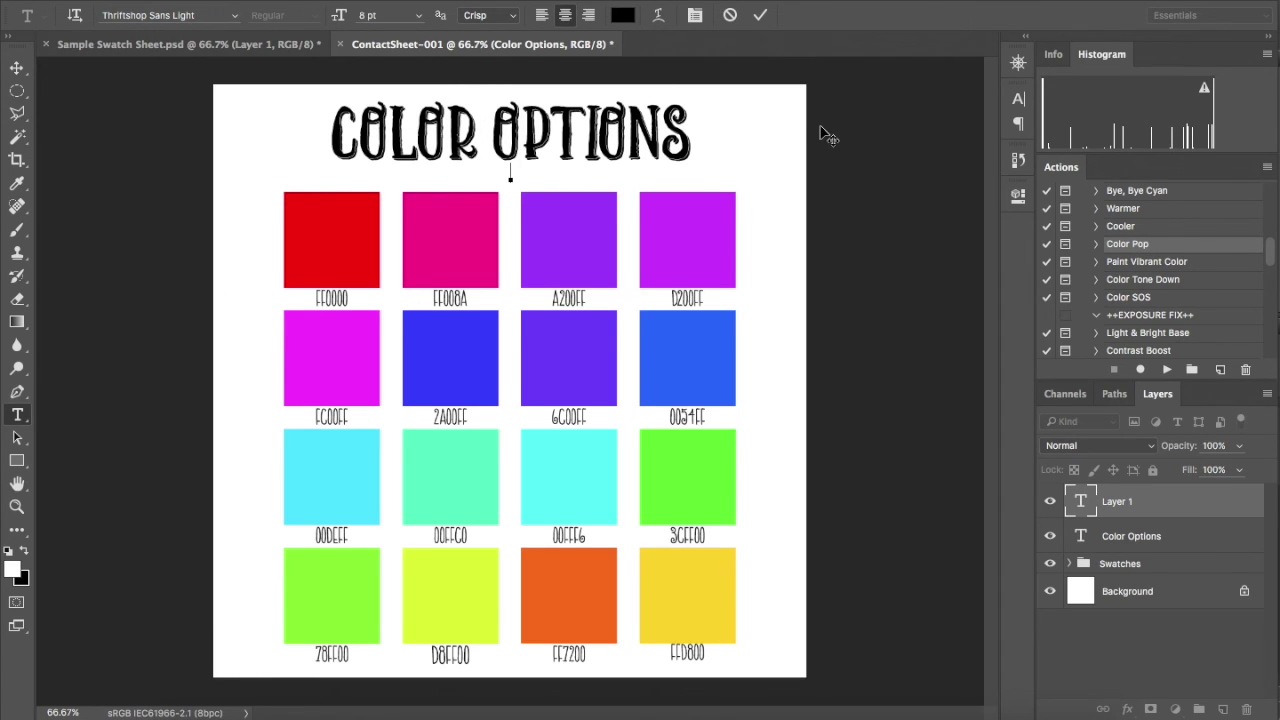
Write "Please Note color code in the notes at checkout." and nudge the line slightly down and right between the title and the swatches
text(PLEASE NOTE COLOR CODE IN THE NOTES AT CHECKOUT)
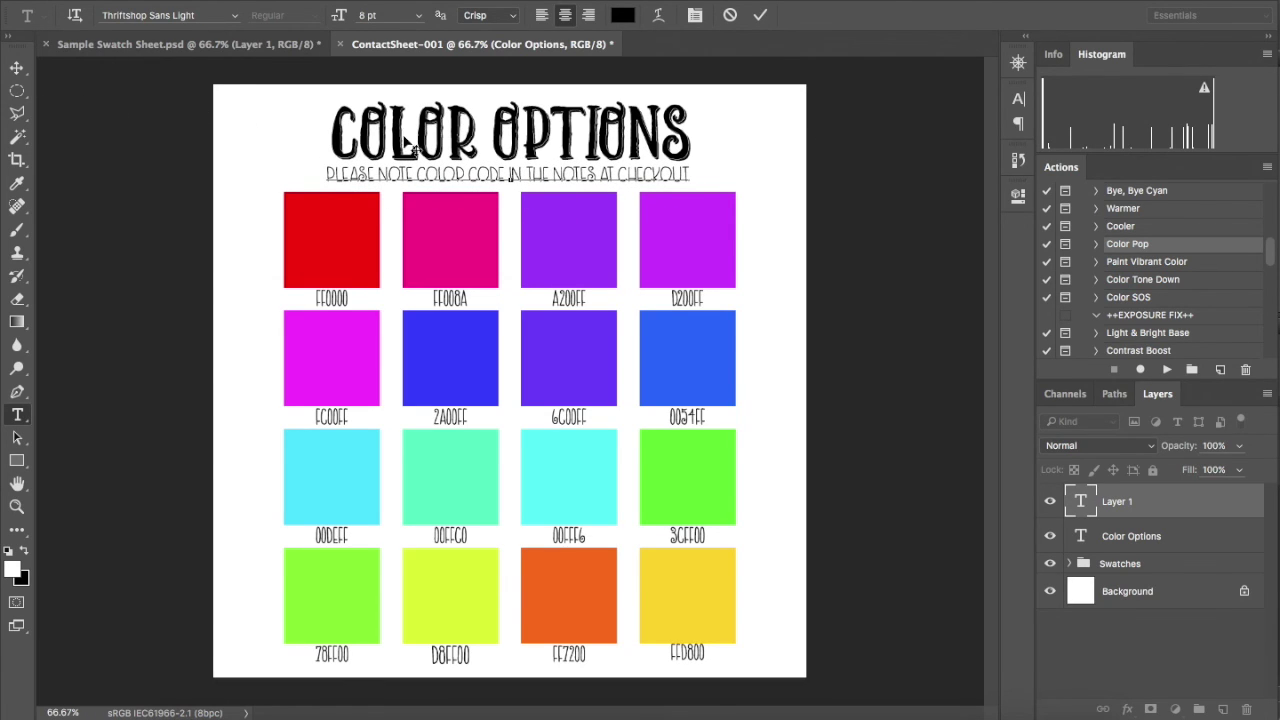
click(17, 68)
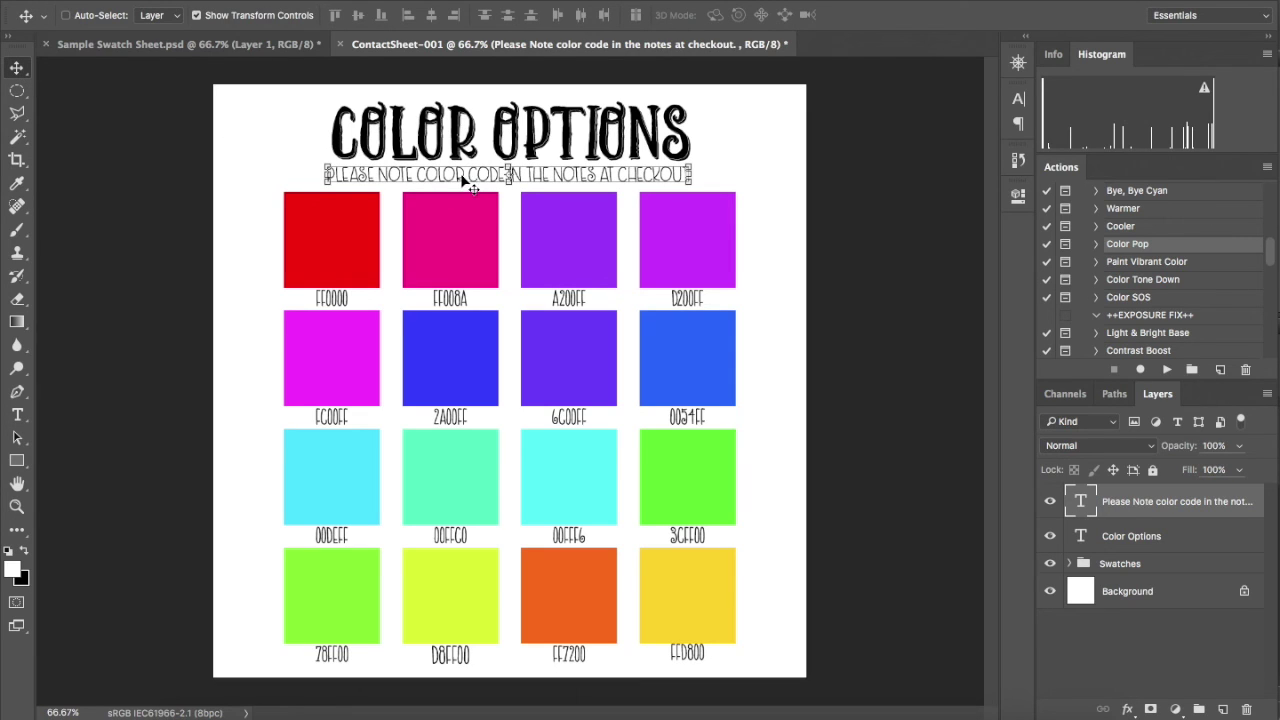
drag(466, 174, 486, 182)
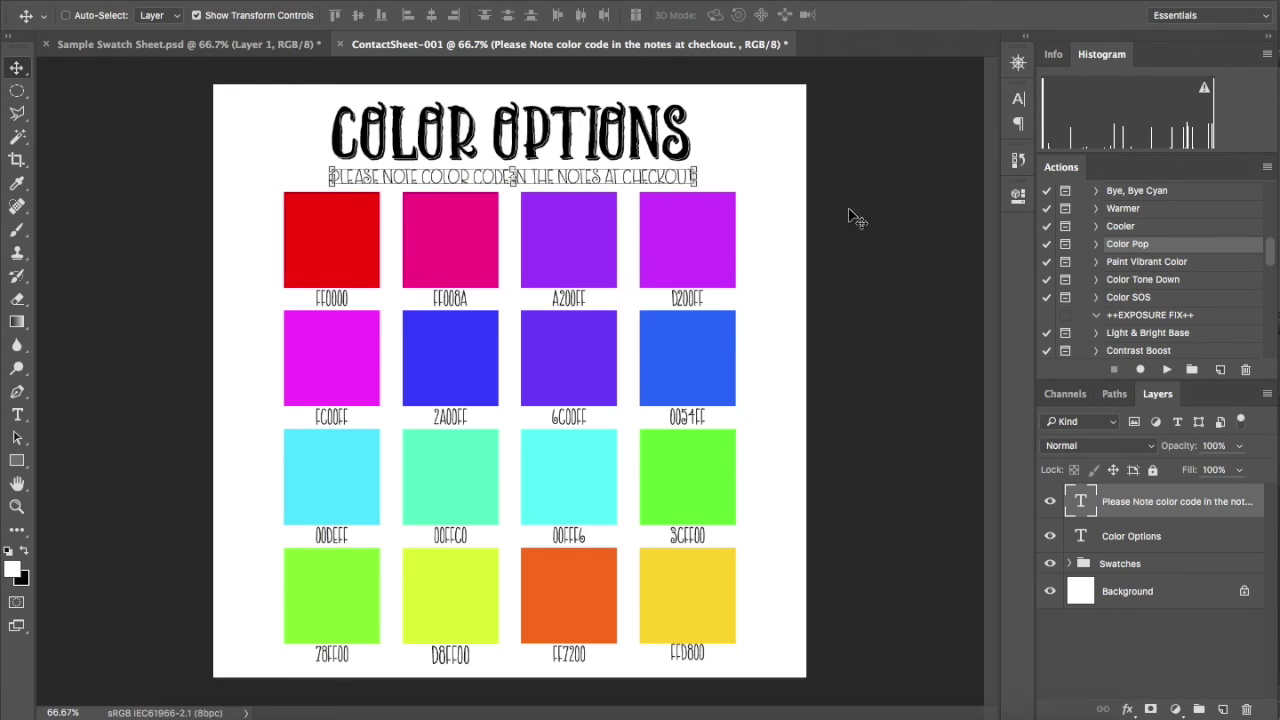
click(1191, 596)
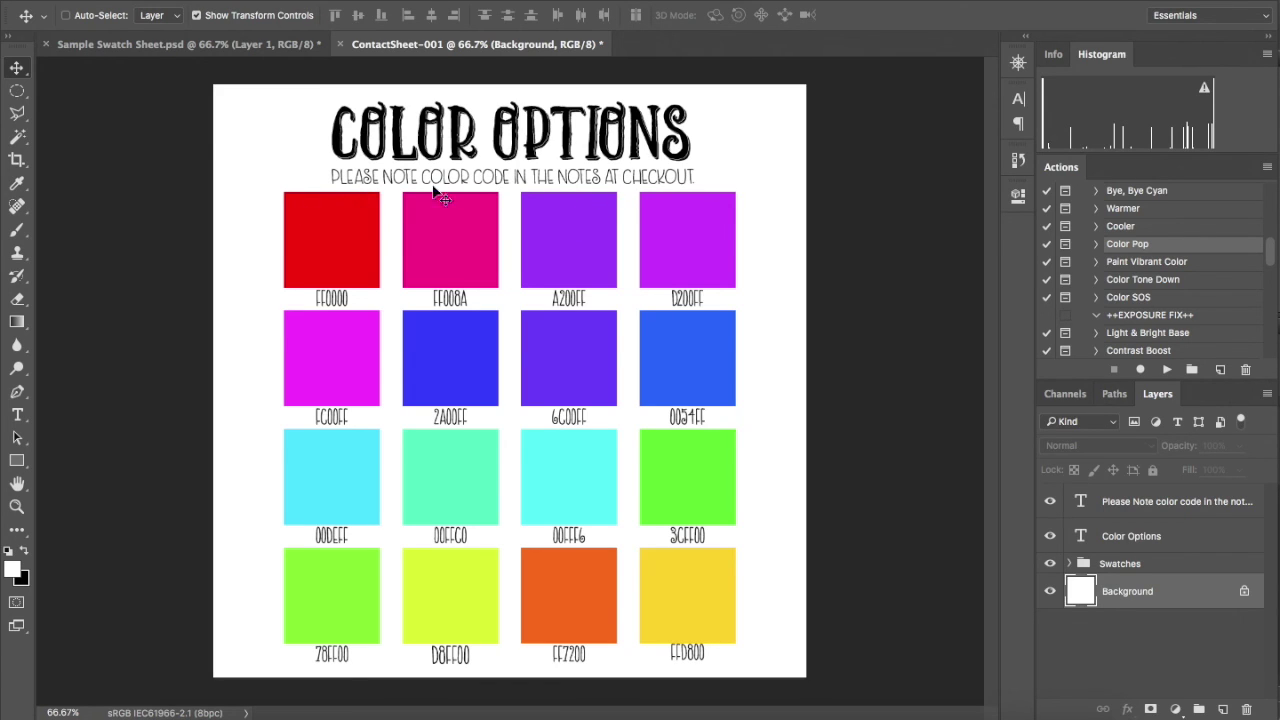
Check the finished look in Sample Swatch Sheet.psd, and add a 3 px black inside Stroke to the Swatches group in ContactSheet-001
click(183, 44)
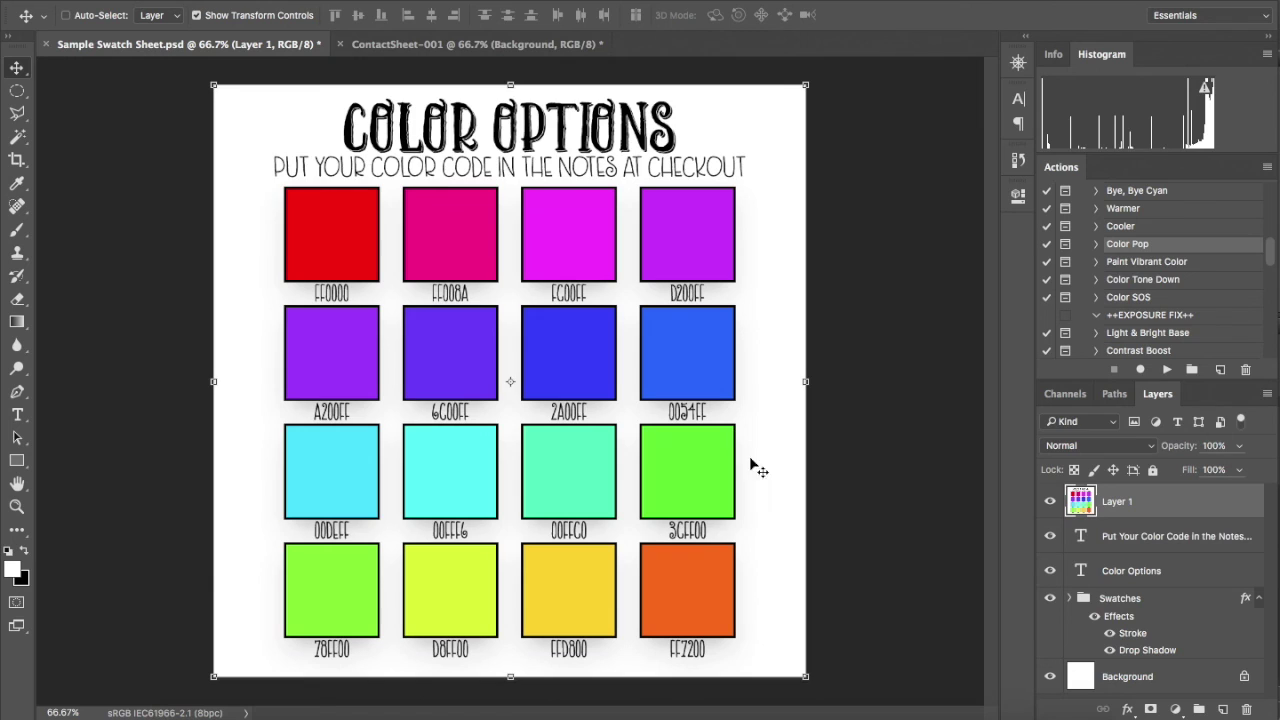
click(406, 44)
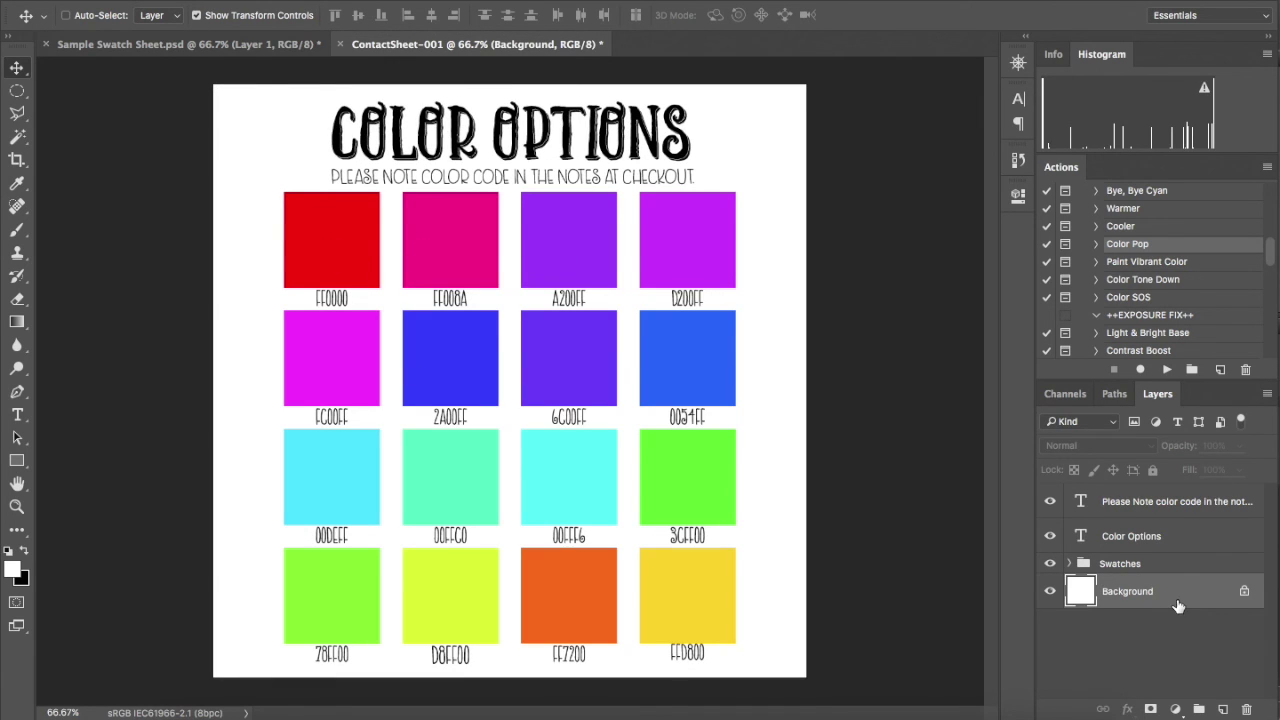
click(1127, 566)
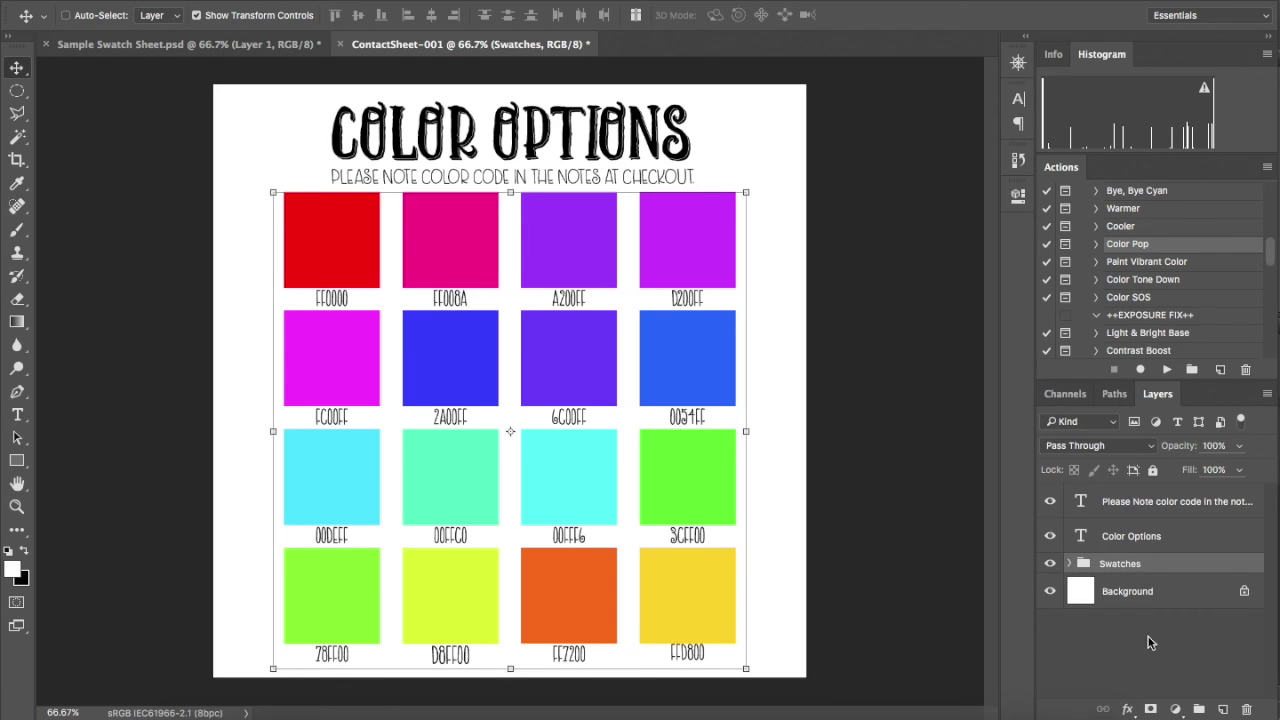
click(1128, 708)
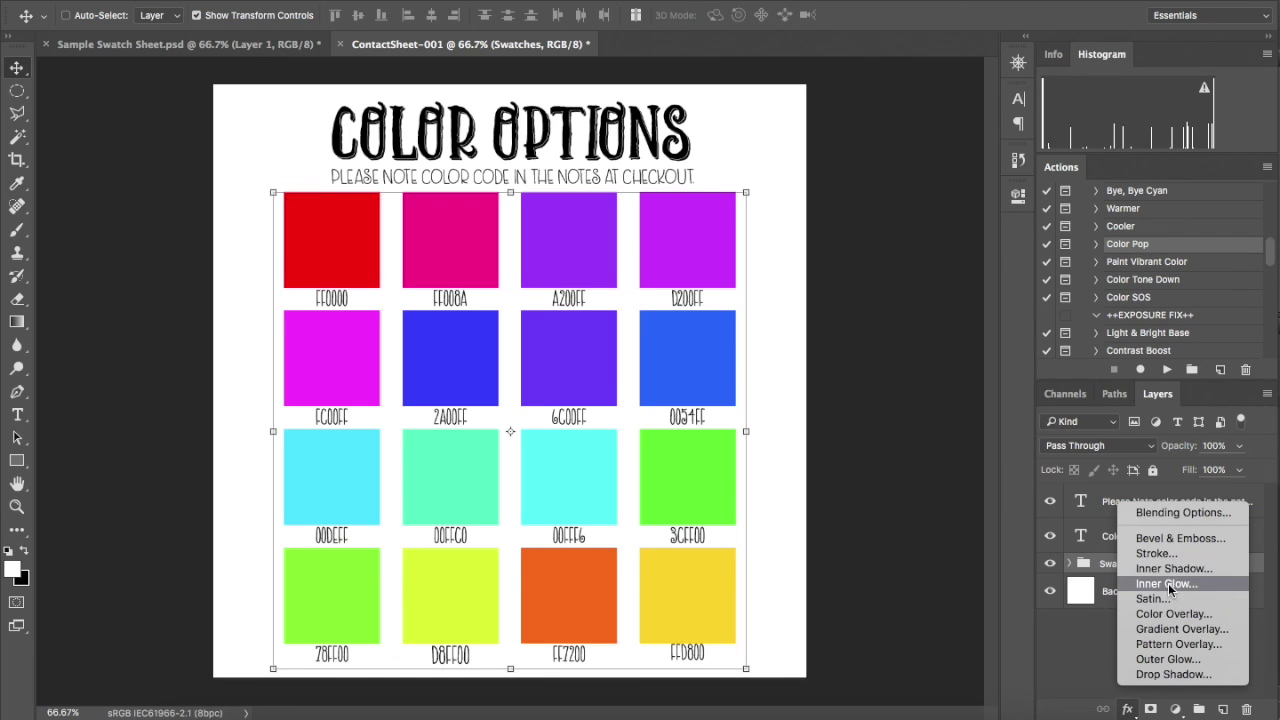
click(1157, 553)
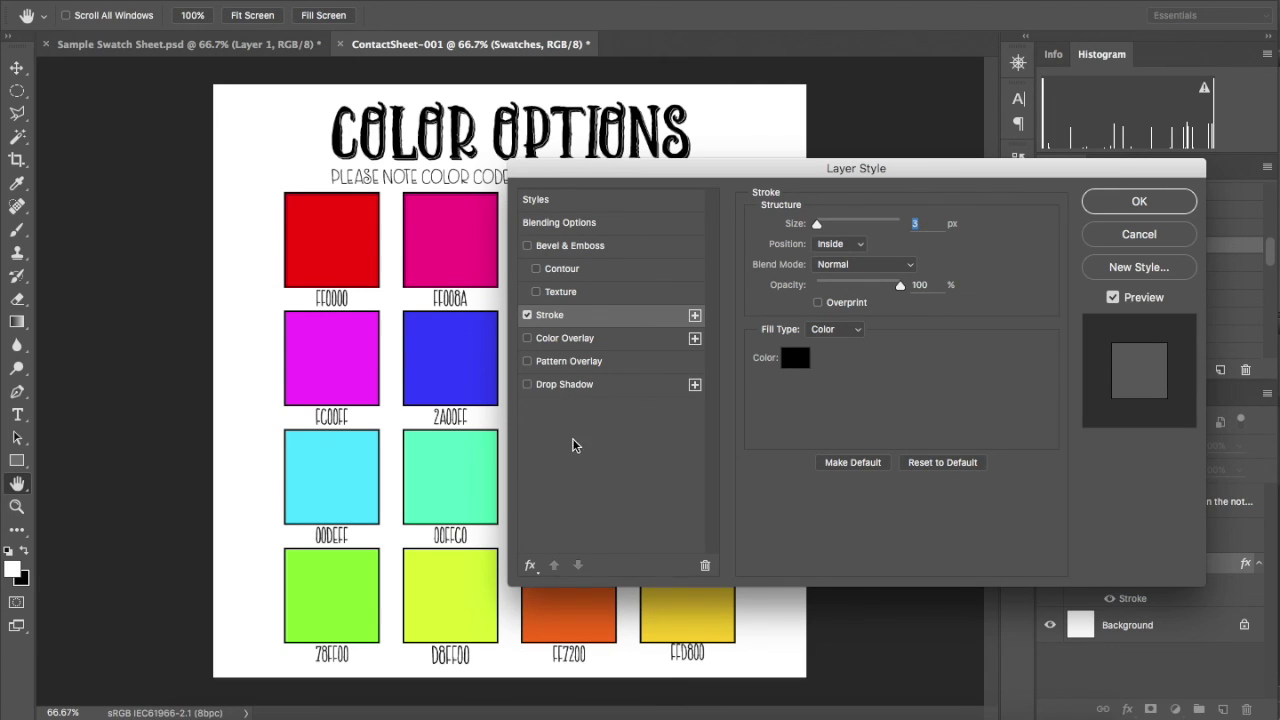
Add a Drop Shadow with 35% opacity, 1 px distance and 10 px size to the Swatches group, and compare it with effects off and on
click(530, 566)
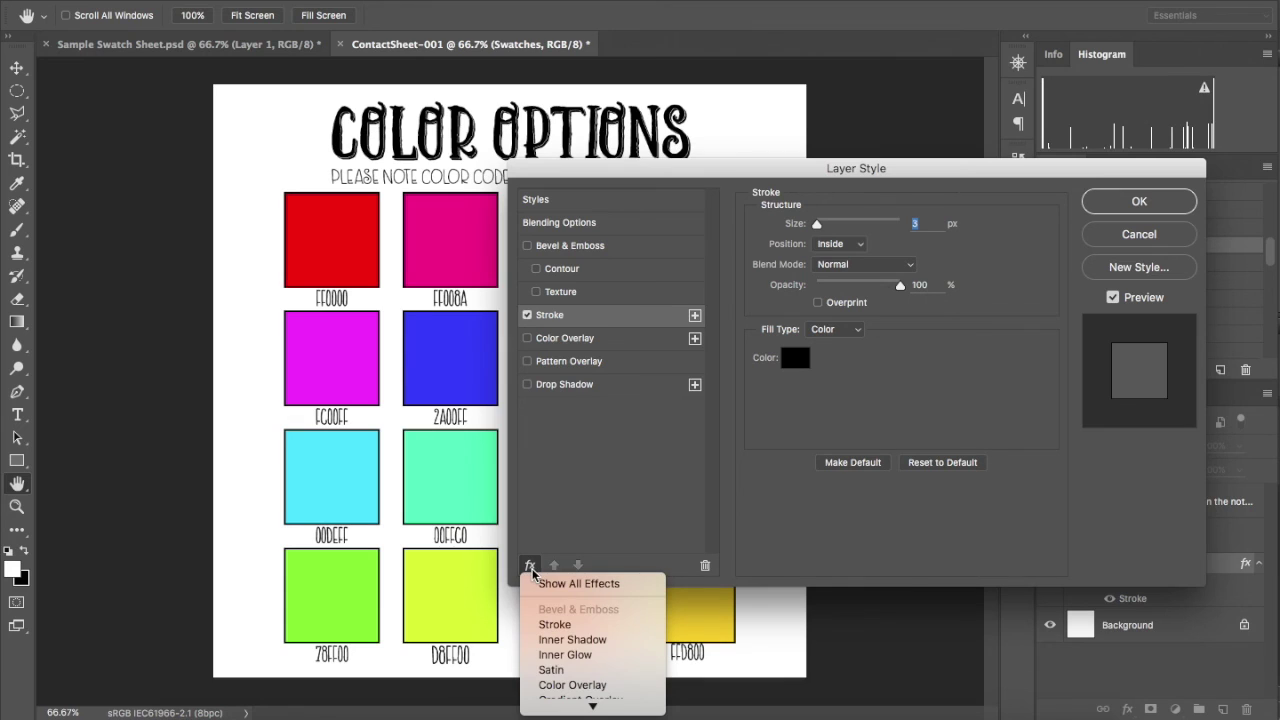
click(566, 656)
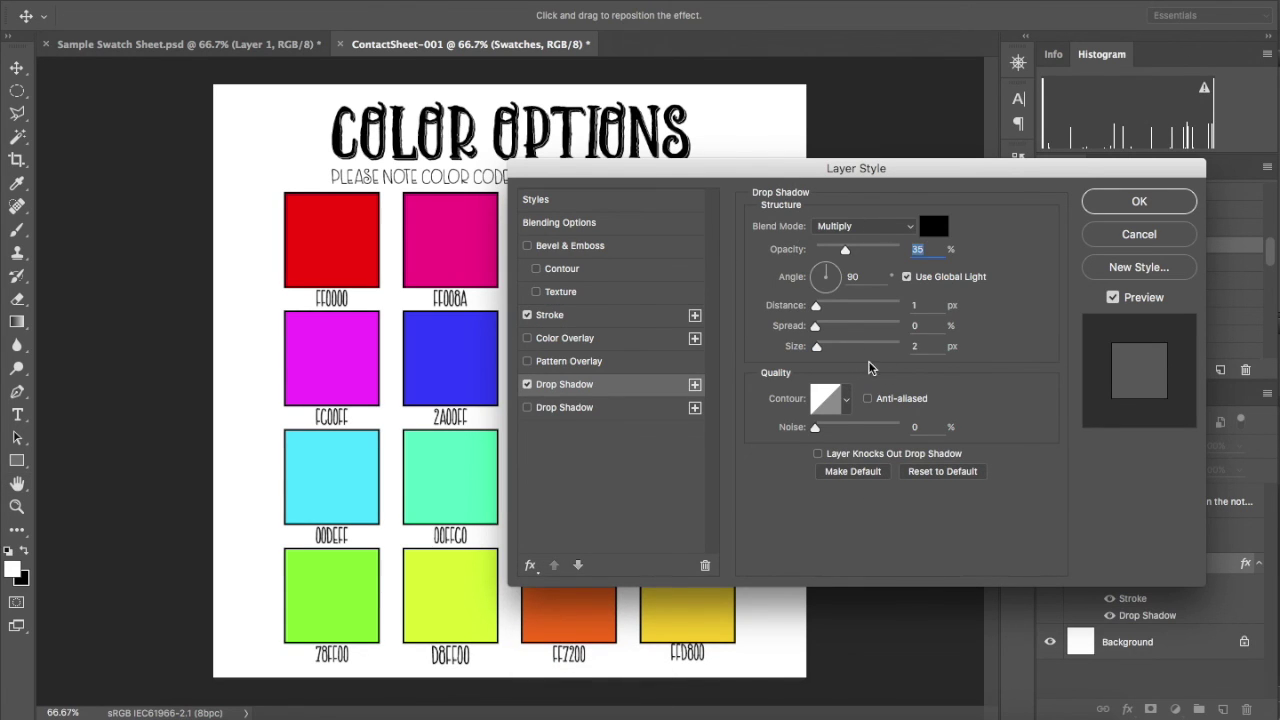
drag(816, 306, 825, 348)
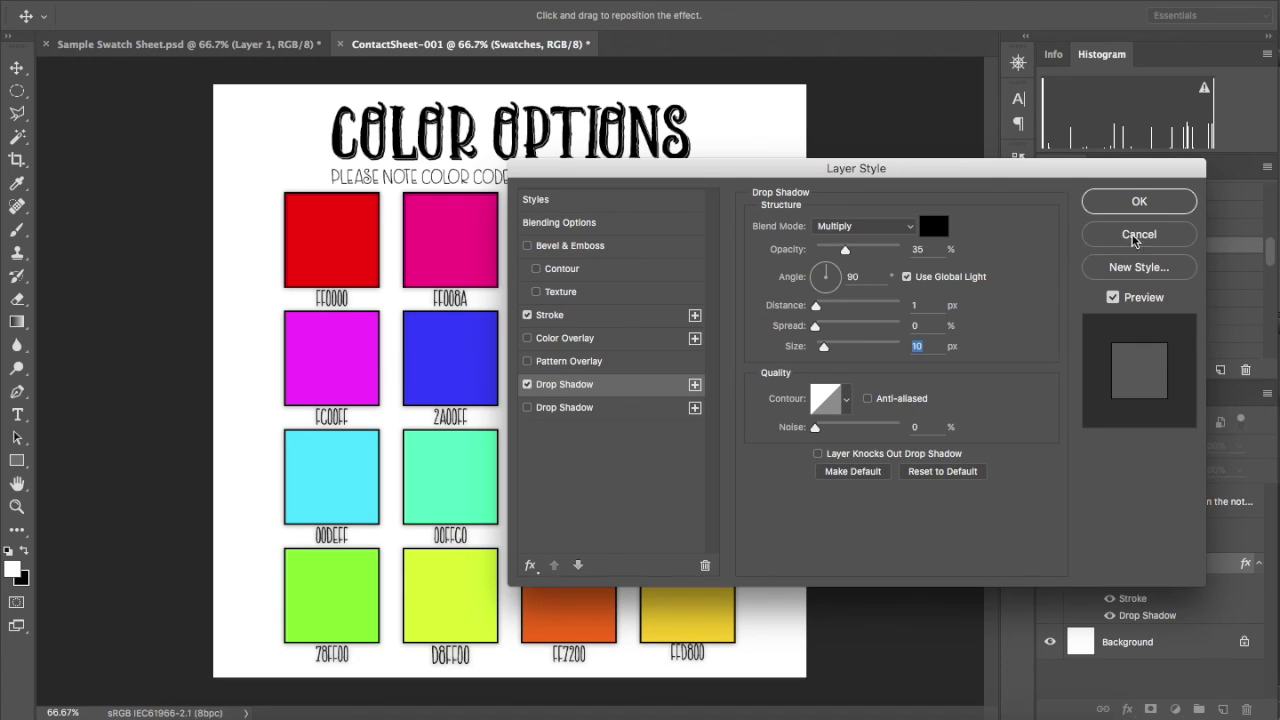
click(1142, 203)
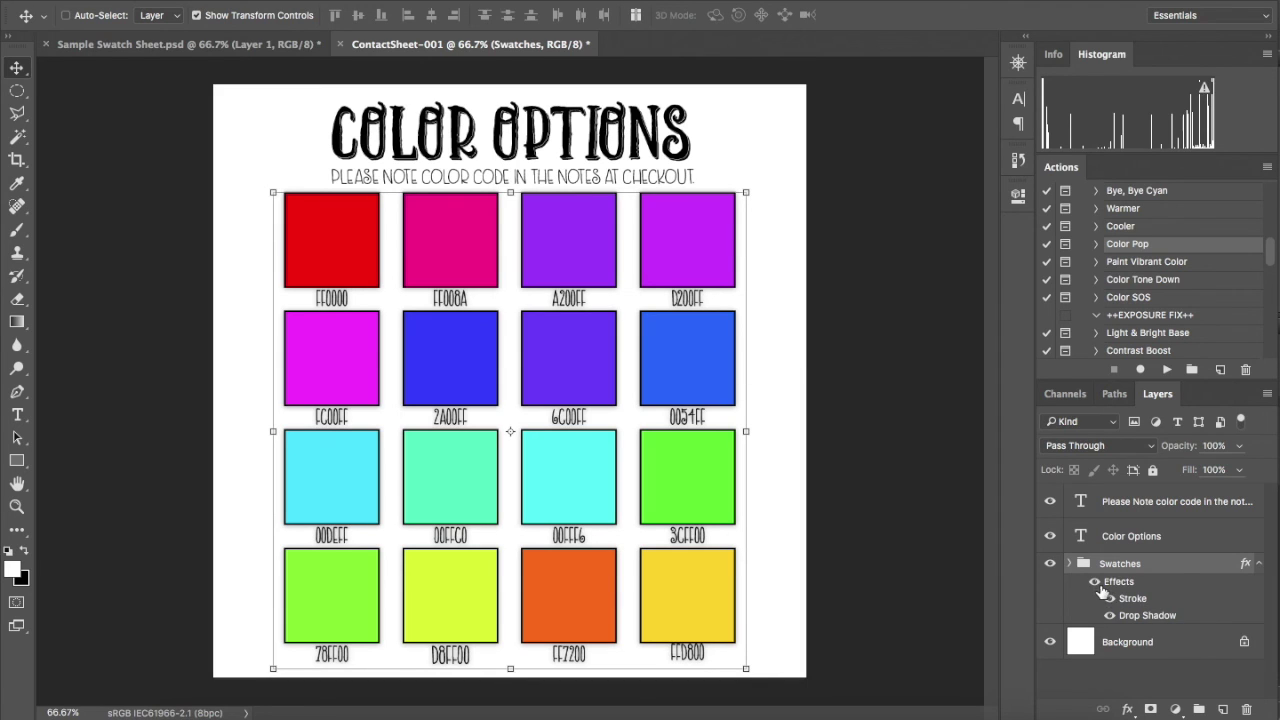
click(1094, 582)
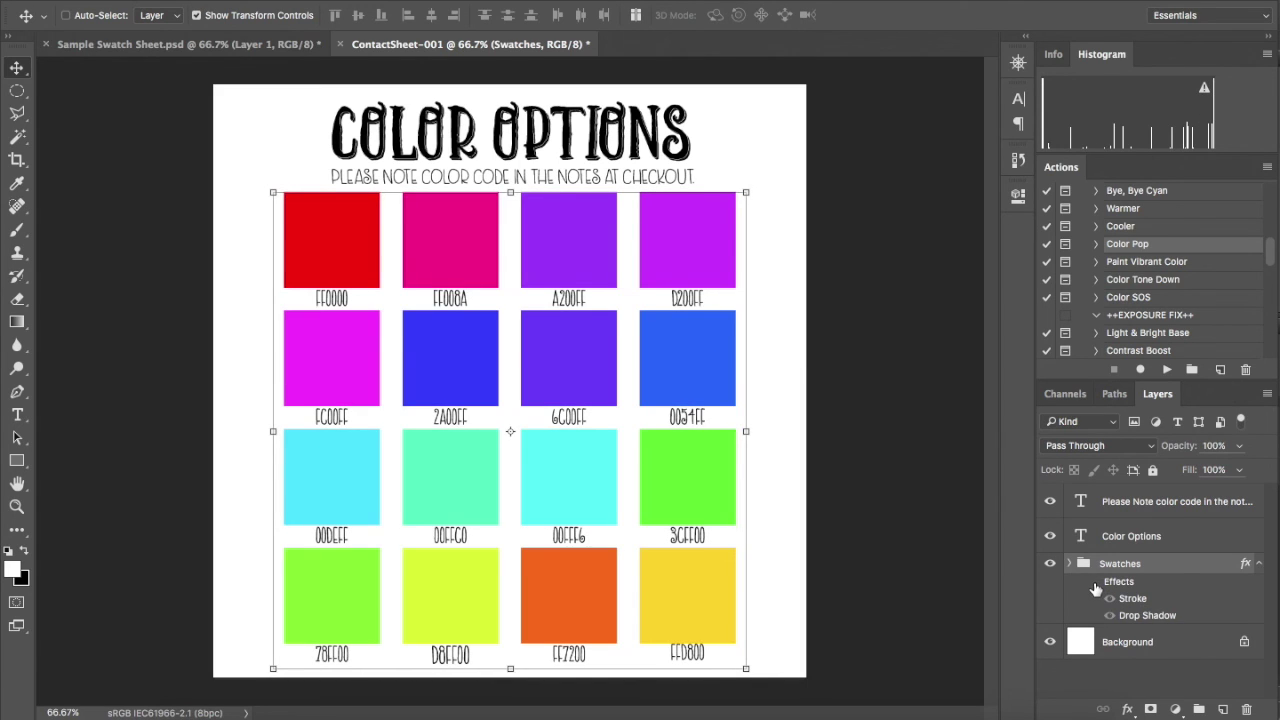
click(1095, 582)
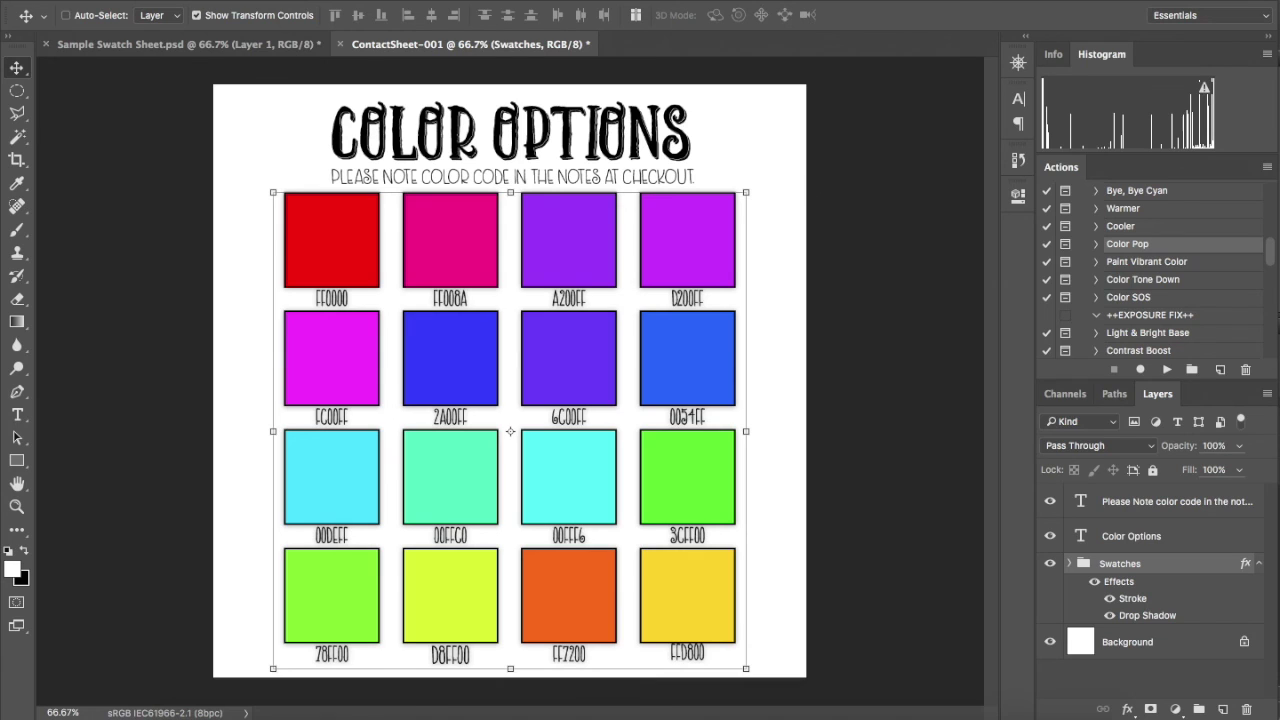
Quick-export the swatch sheet as a PNG named ContactSheet-002.png in the Etsy Pictures folder
click(165, 0)
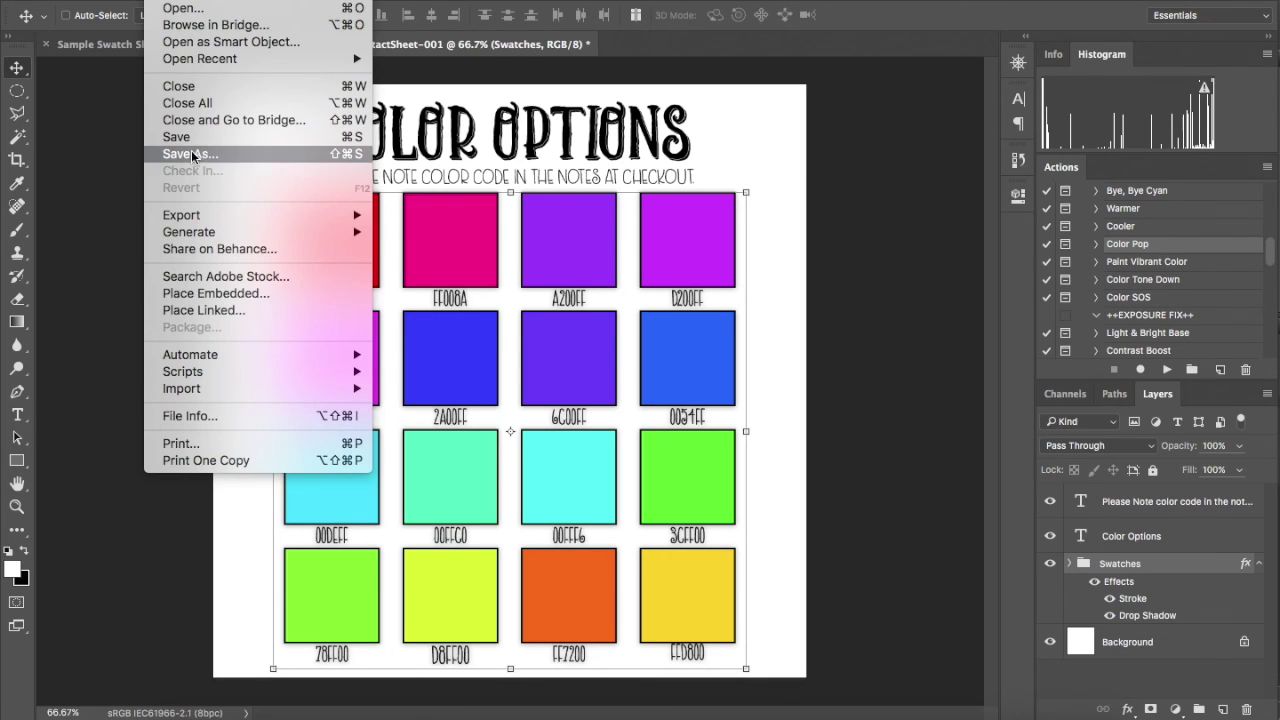
mouse_move(200, 220)
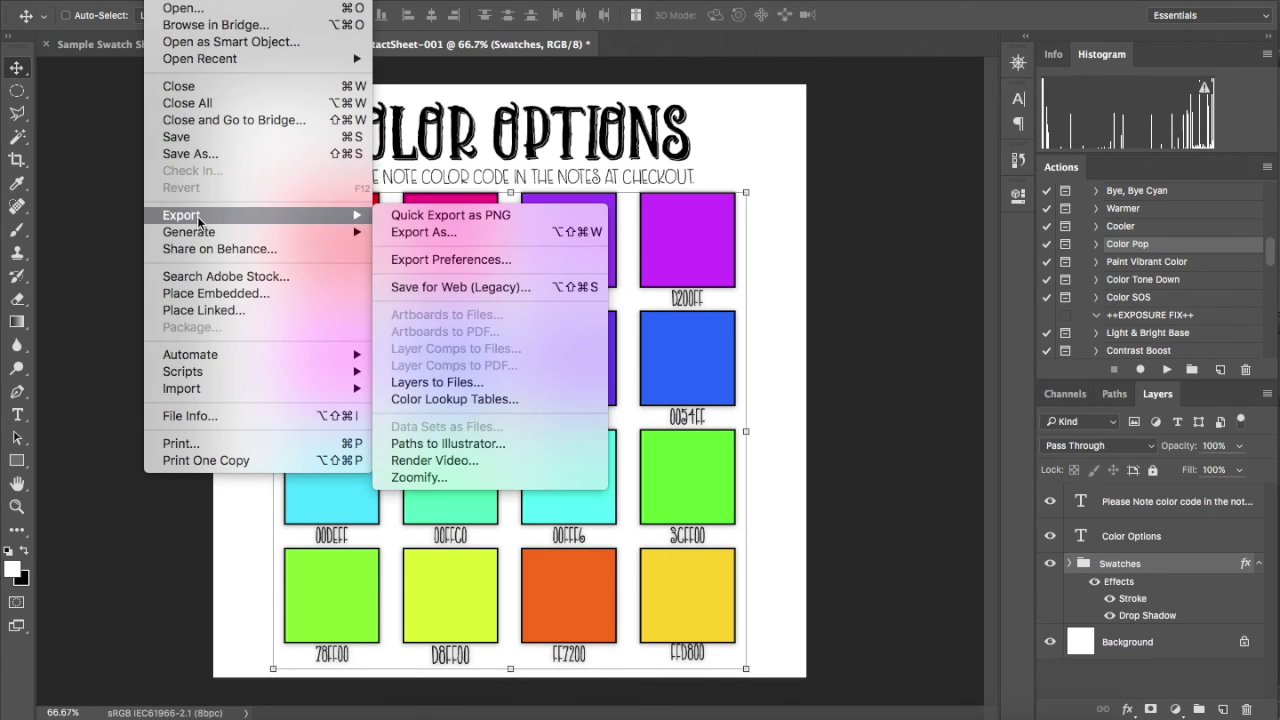
click(416, 220)
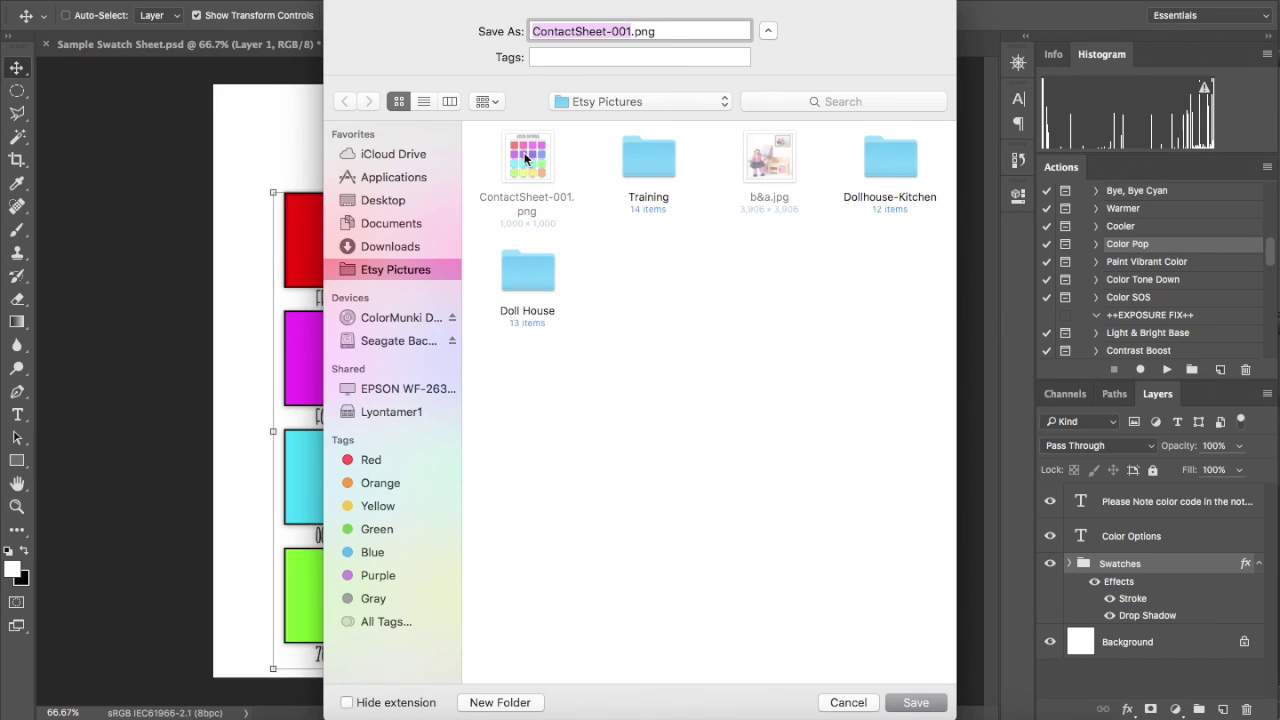
click(525, 158)
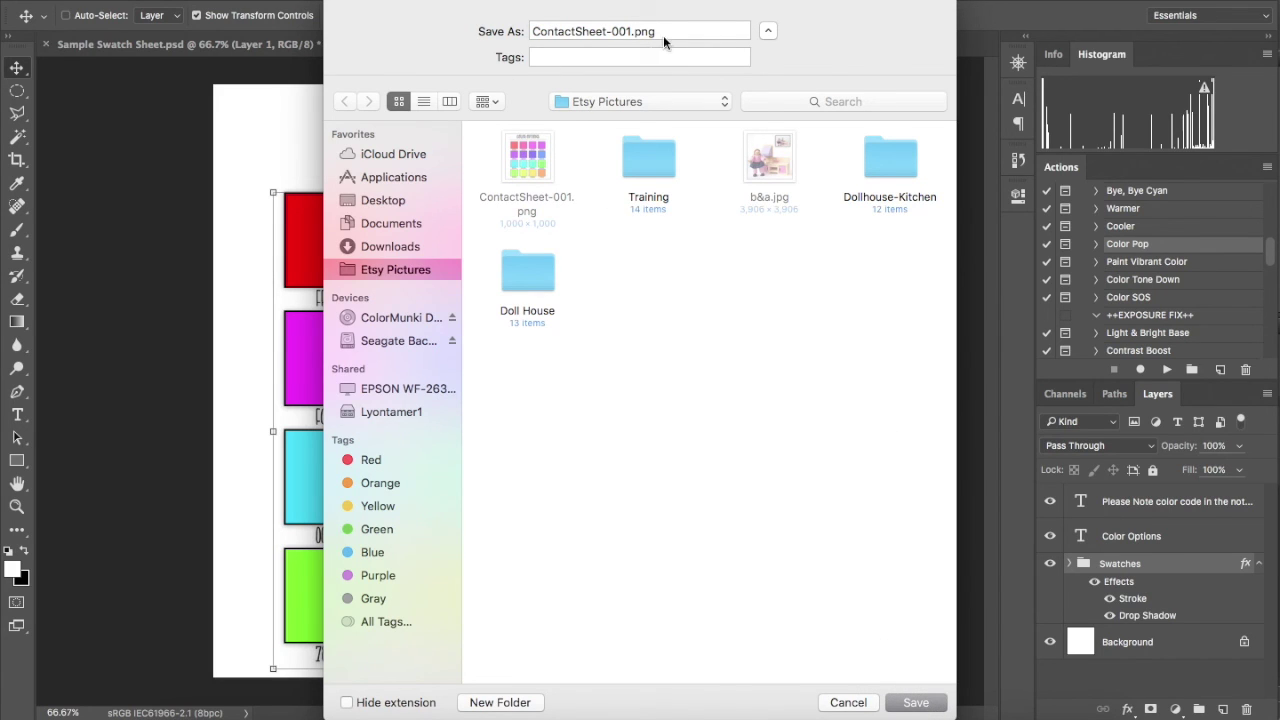
click(632, 31)
key(BackSpace)
text(2)
key(Return)
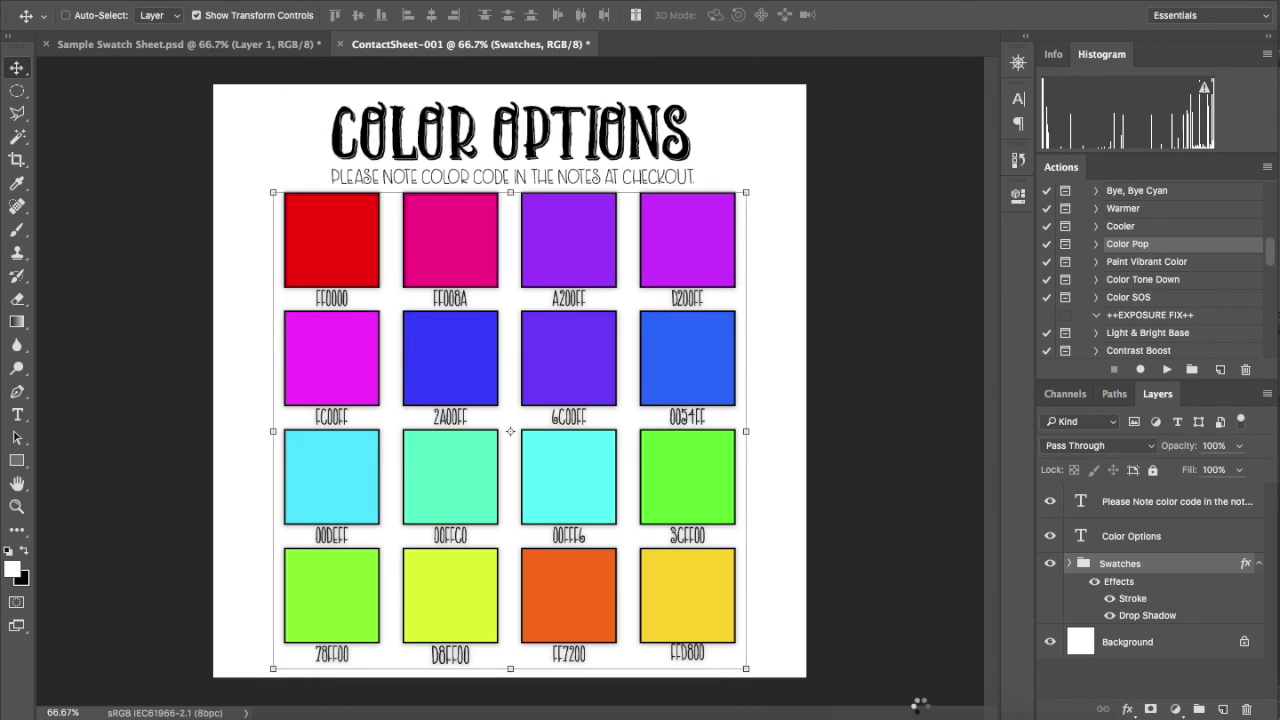